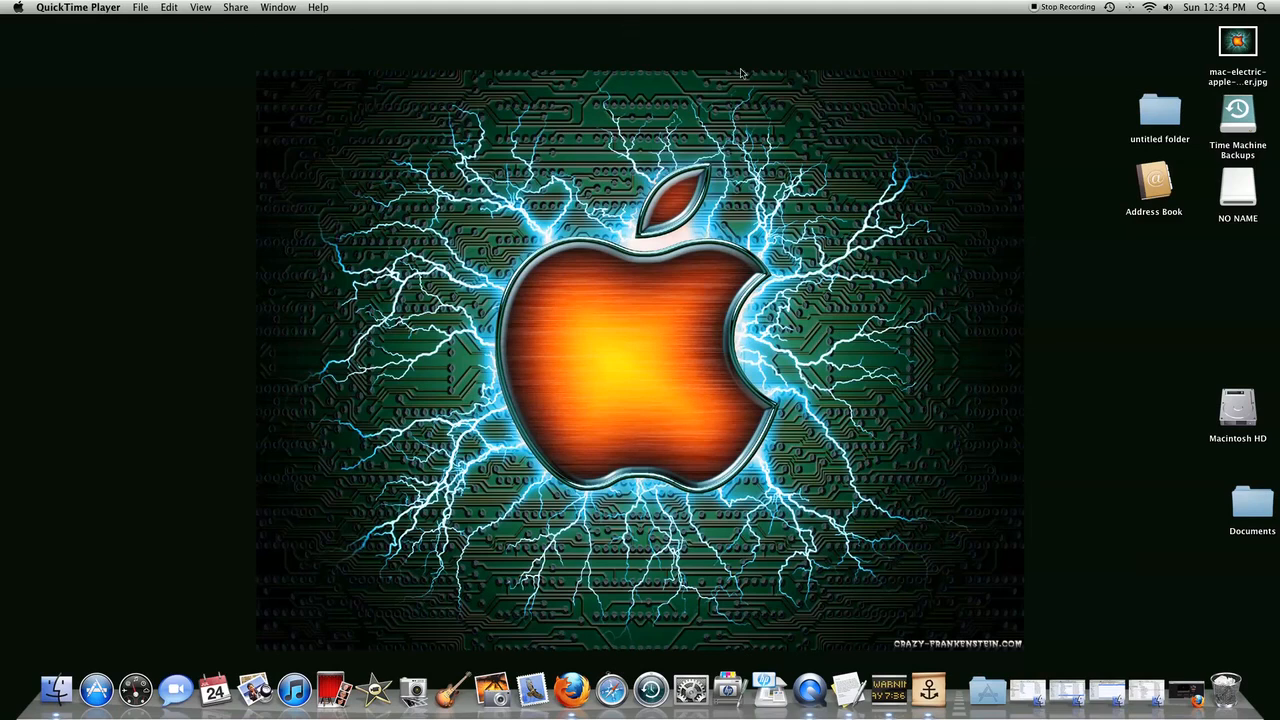
Step: Move the untitled folder onto the wallpaper and back to the right desktop column
drag(1160, 110, 478, 220)
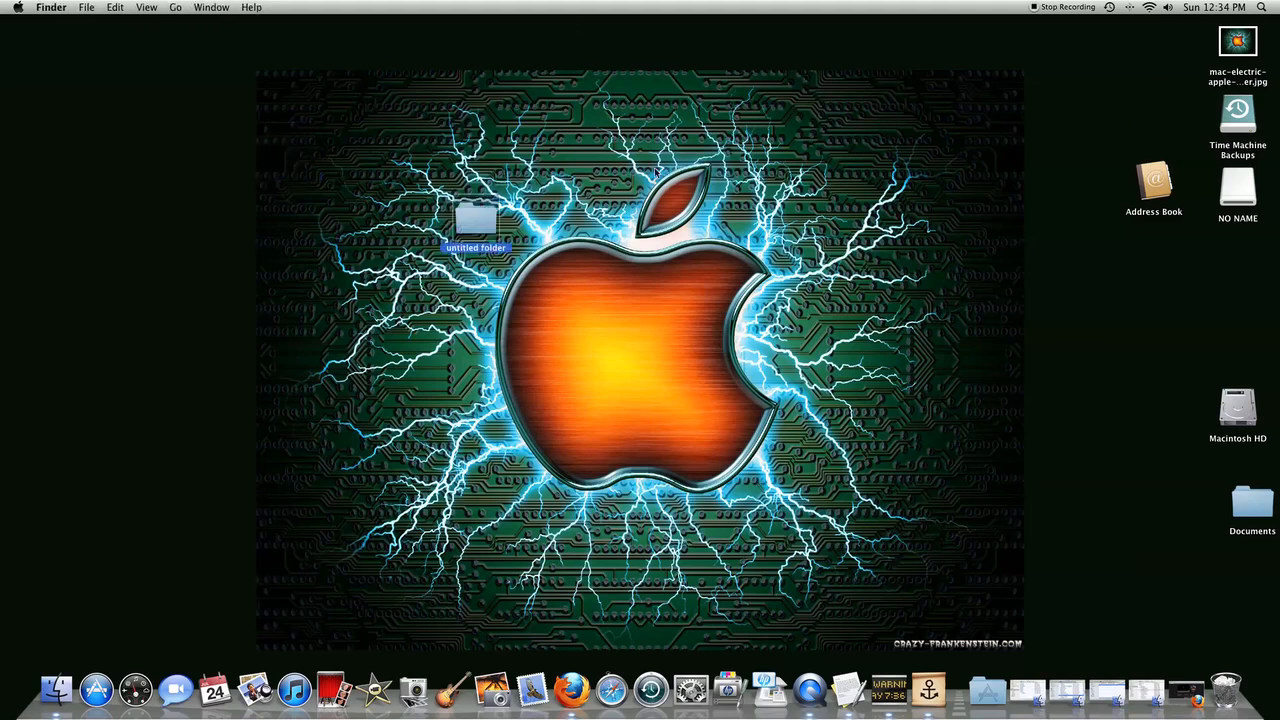
mouse_move(594, 153)
mouse_down()
mouse_move(402, 292)
mouse_move(412, 298)
mouse_up()
click(414, 300)
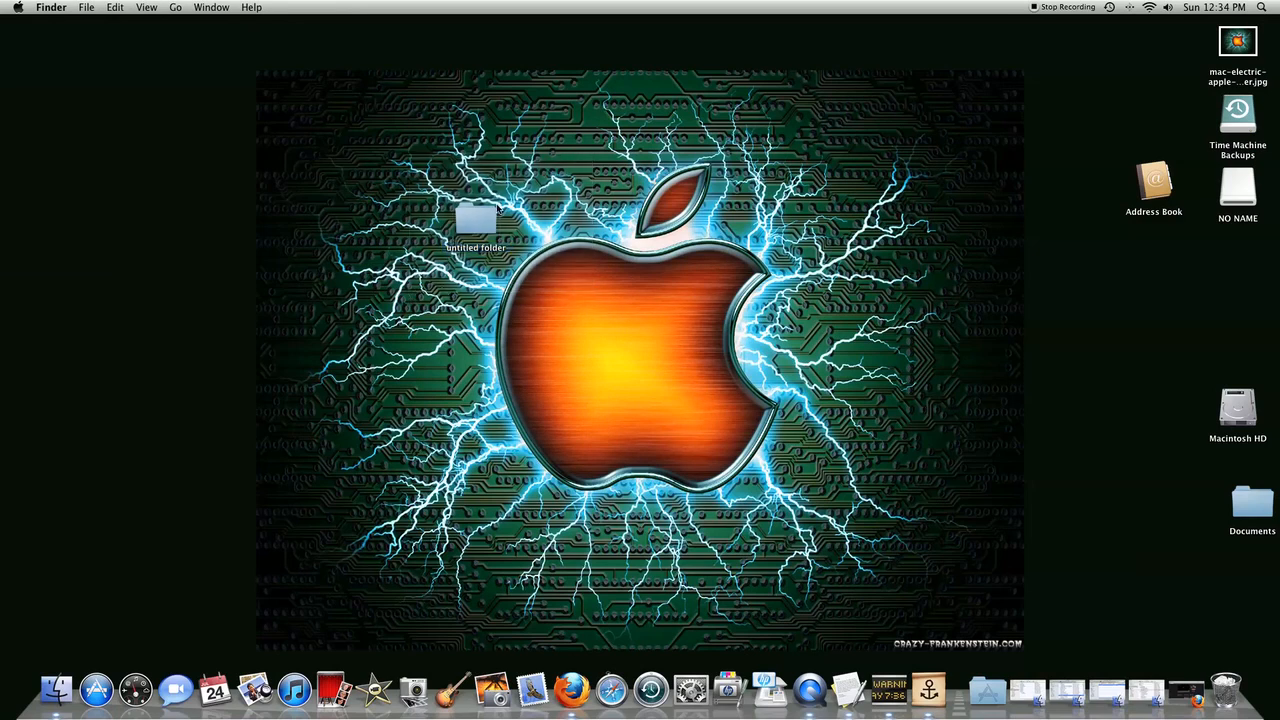
mouse_move(478, 222)
mouse_down()
mouse_move(938, 183)
mouse_move(1166, 113)
mouse_up()
click(1079, 115)
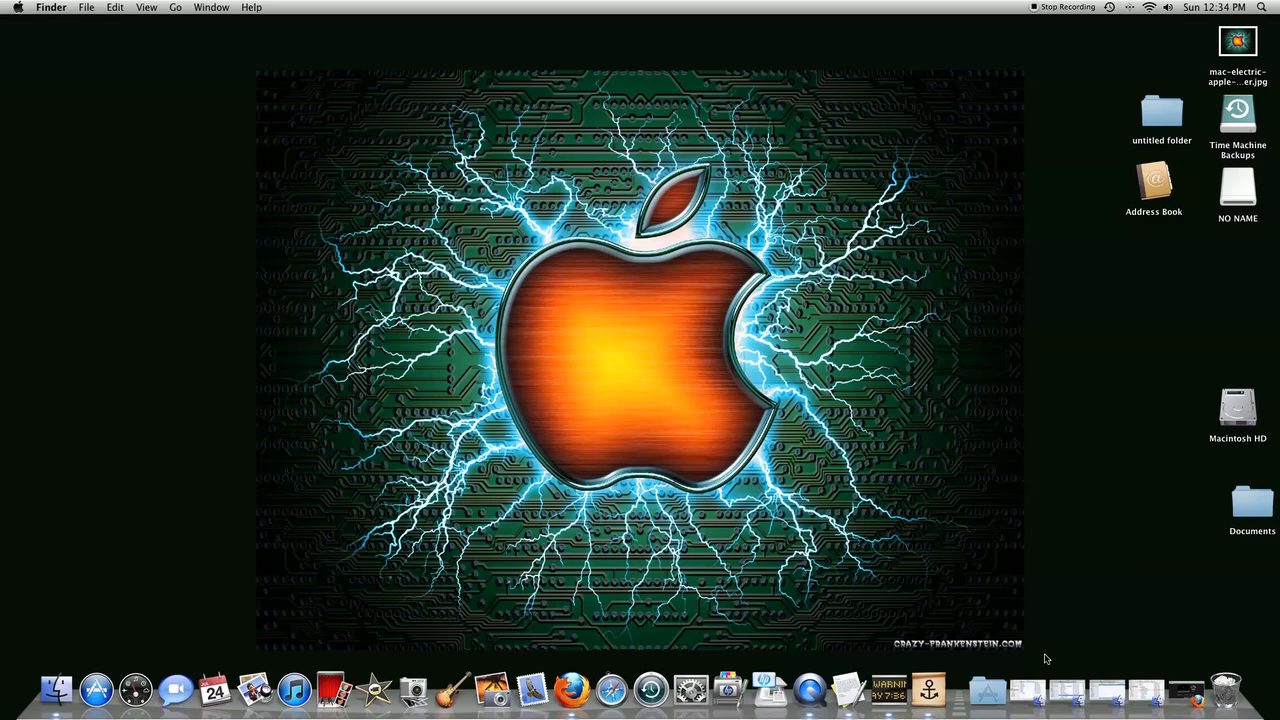
Step: Restore the minimized minecraft.net window and go to its Download page
click(1188, 688)
scroll(403, 297, up, 2)
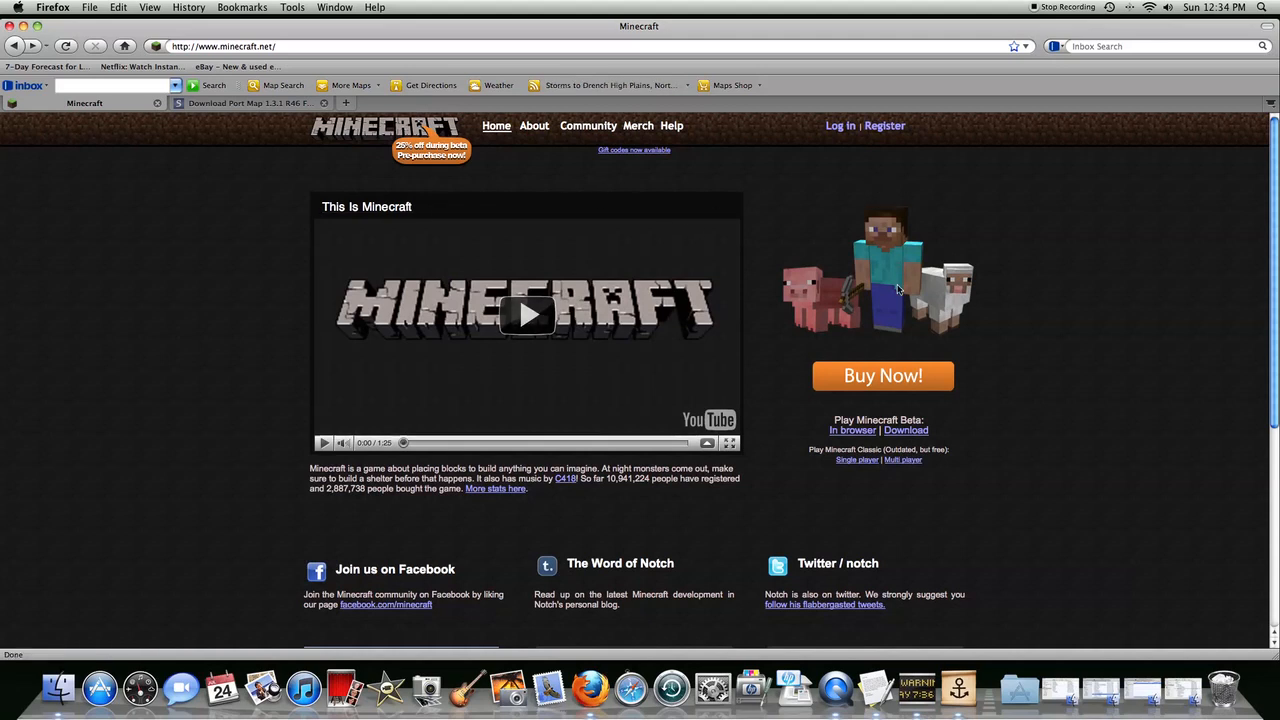
click(907, 432)
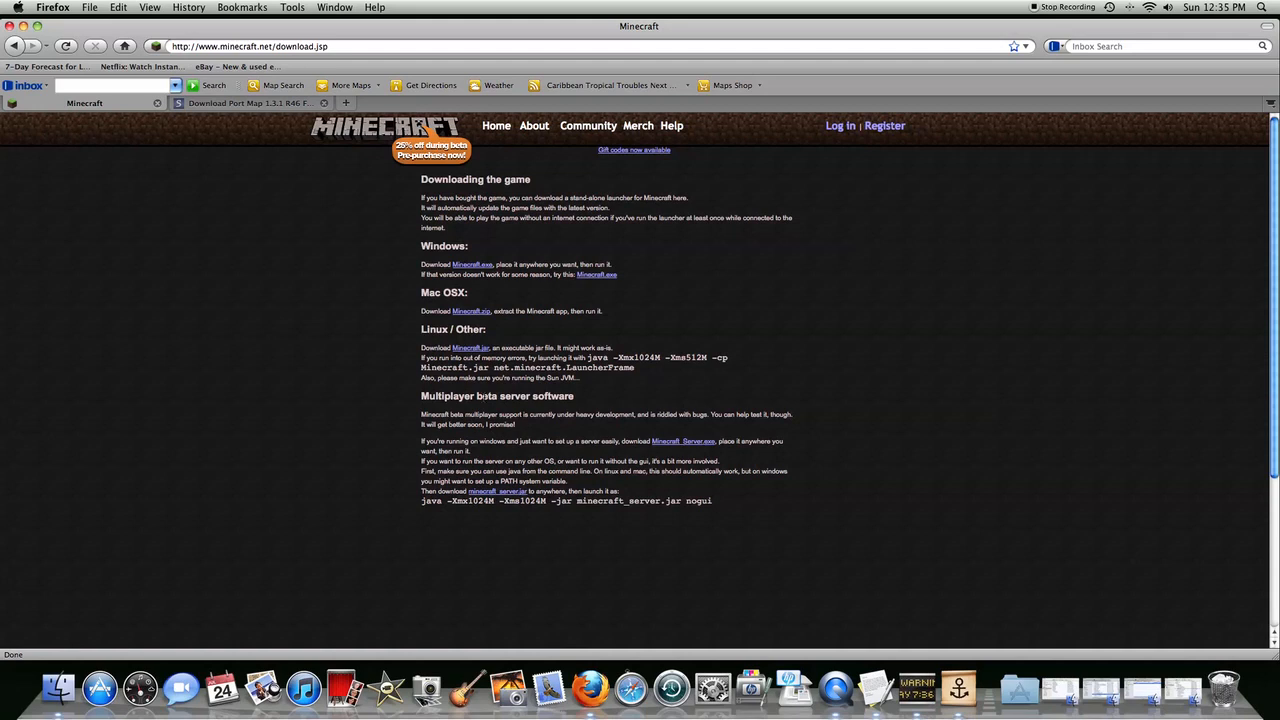
drag(420, 396, 584, 398)
click(658, 398)
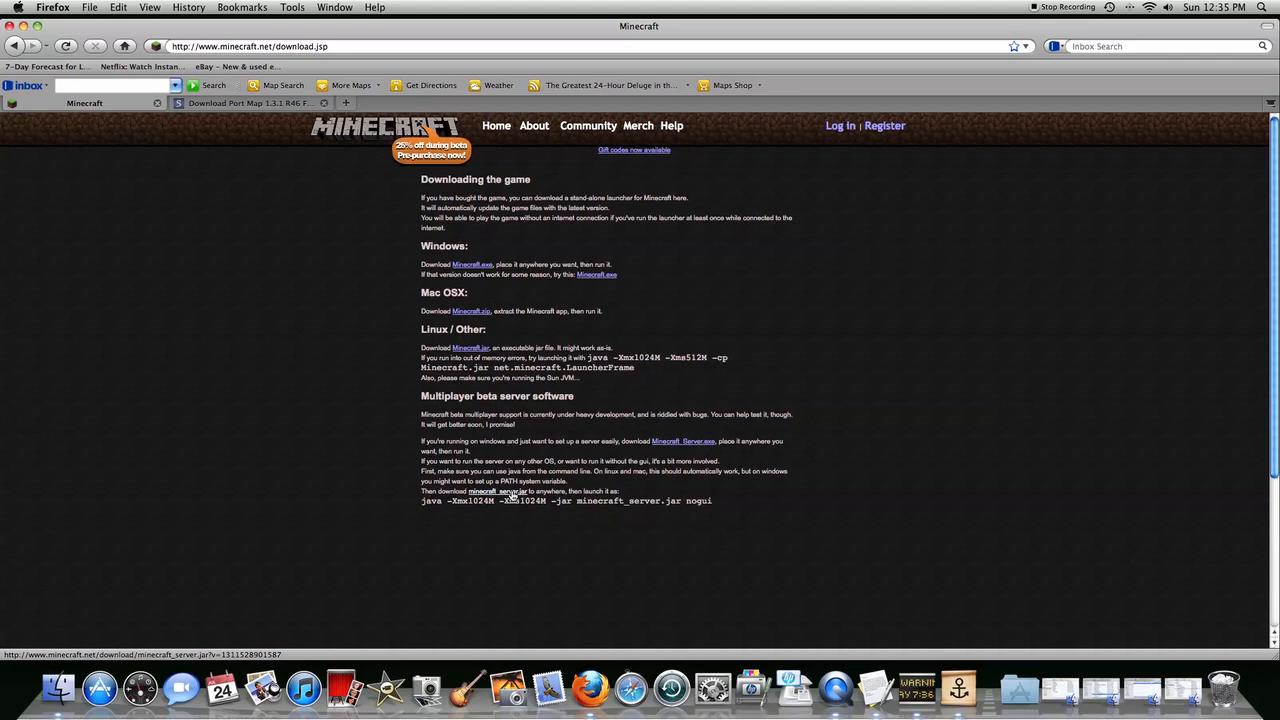
Step: Save minecraft_server.jar from the download page, close the Downloads list and minimize Firefox
click(510, 492)
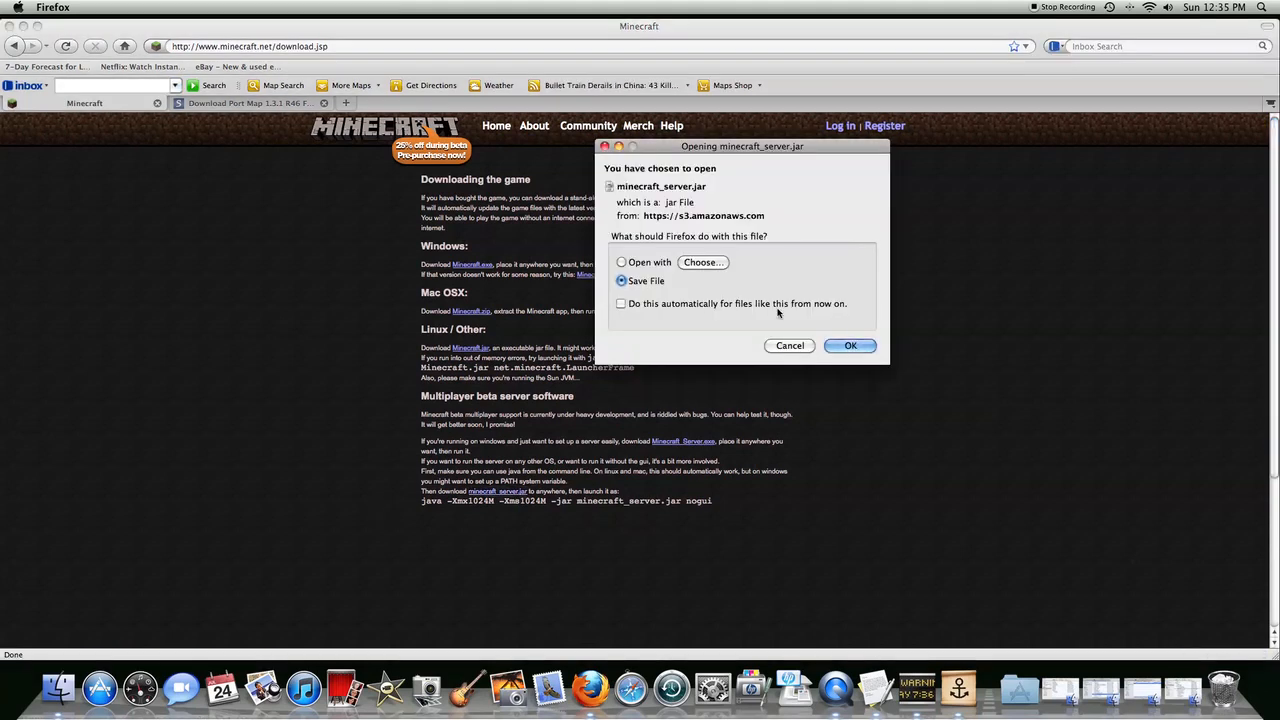
drag(733, 146, 618, 149)
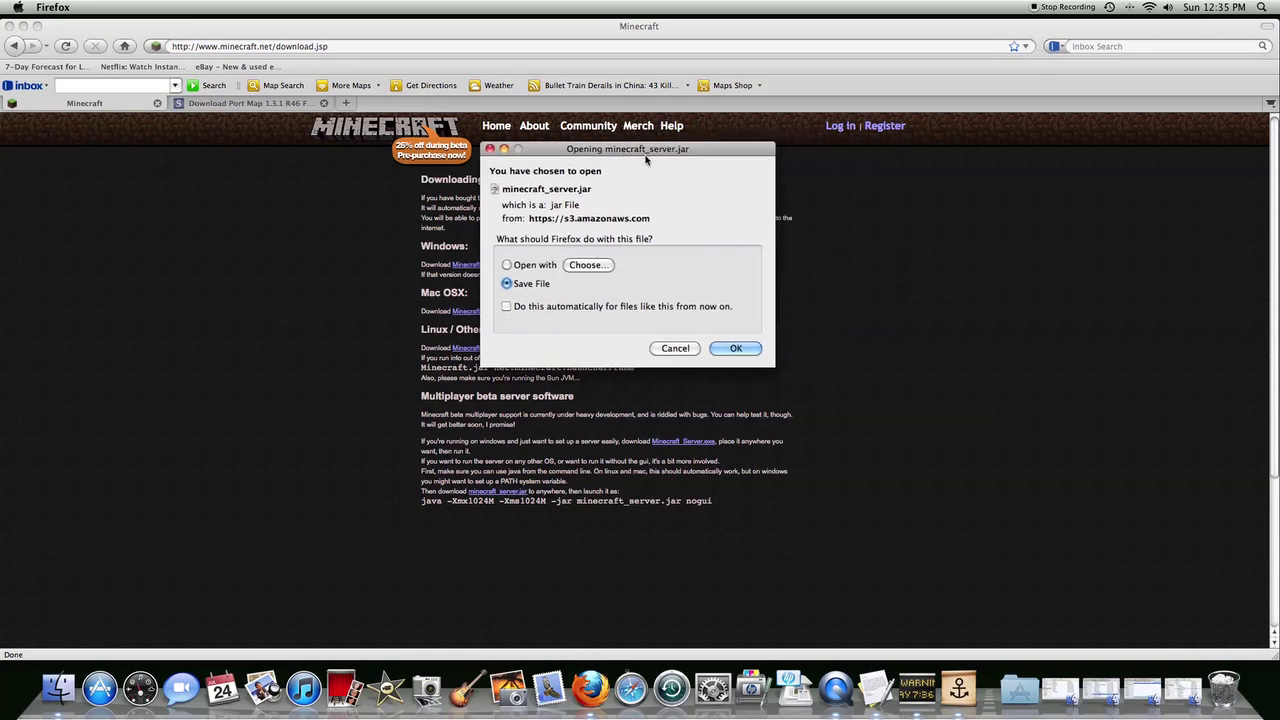
click(736, 348)
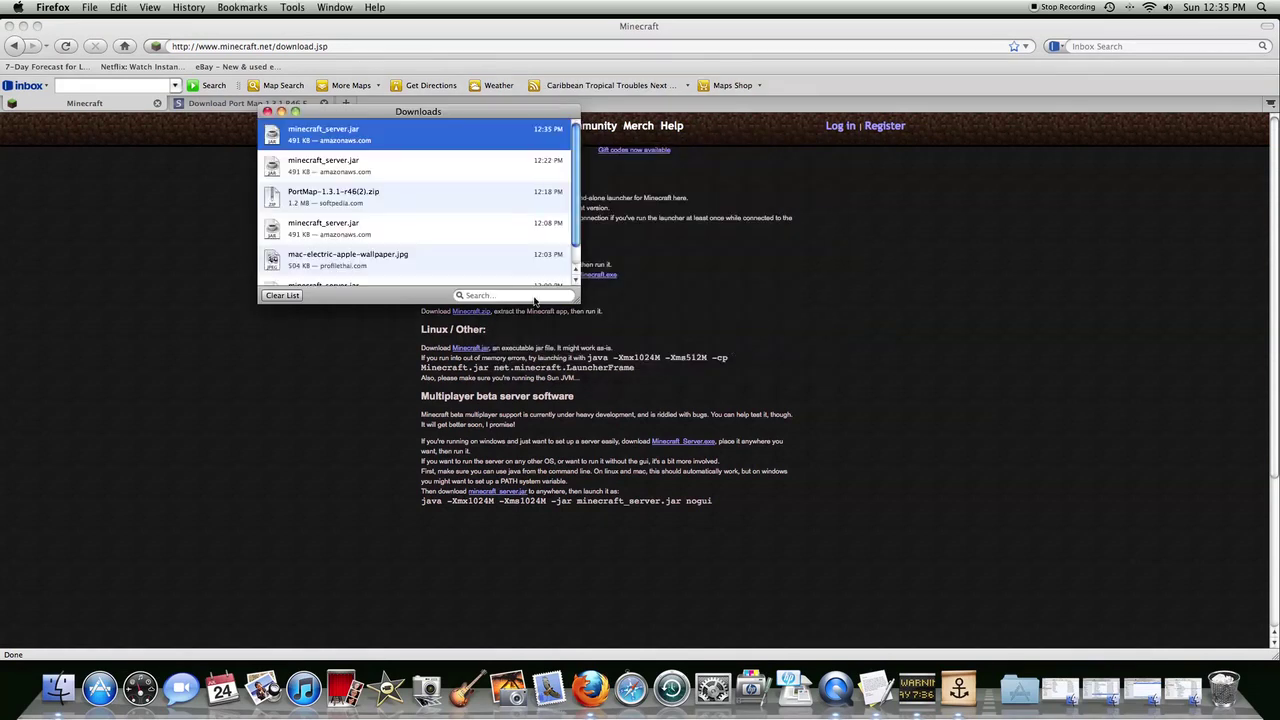
click(269, 112)
click(33, 25)
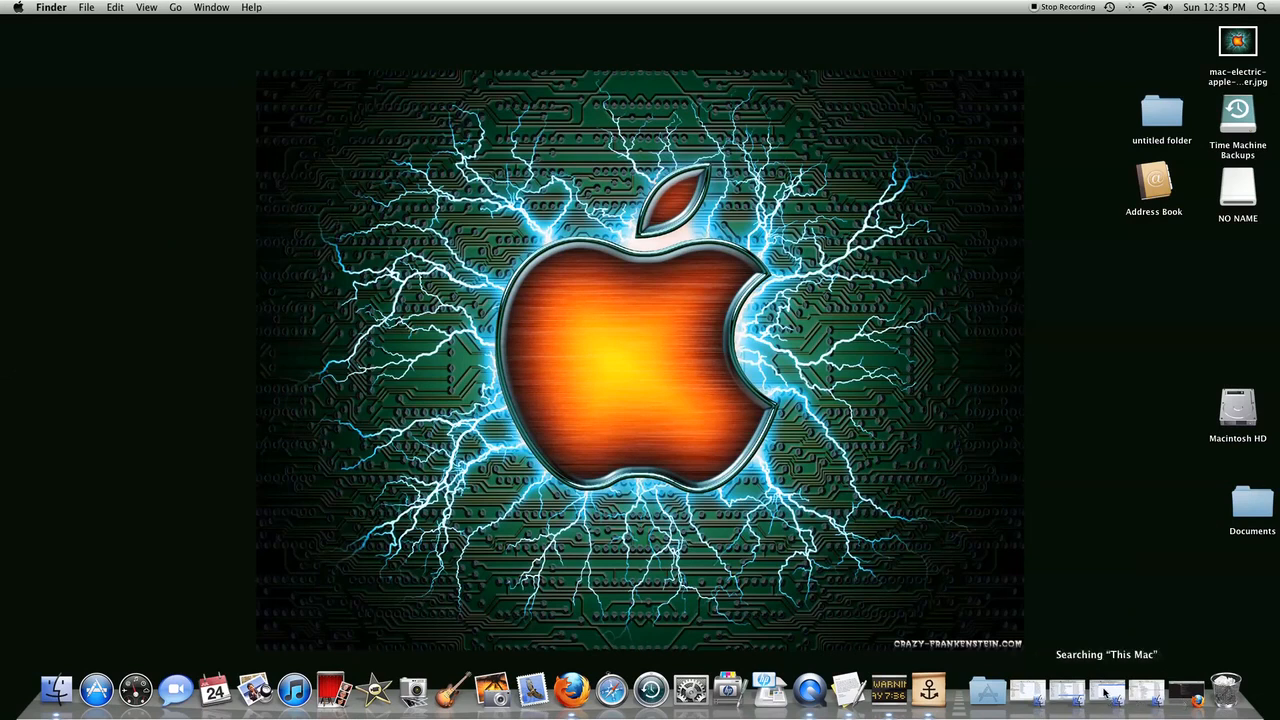
Step: Restore the Downloads window, drag minecraft_server.jar onto the desktop and minimize the window
click(1067, 692)
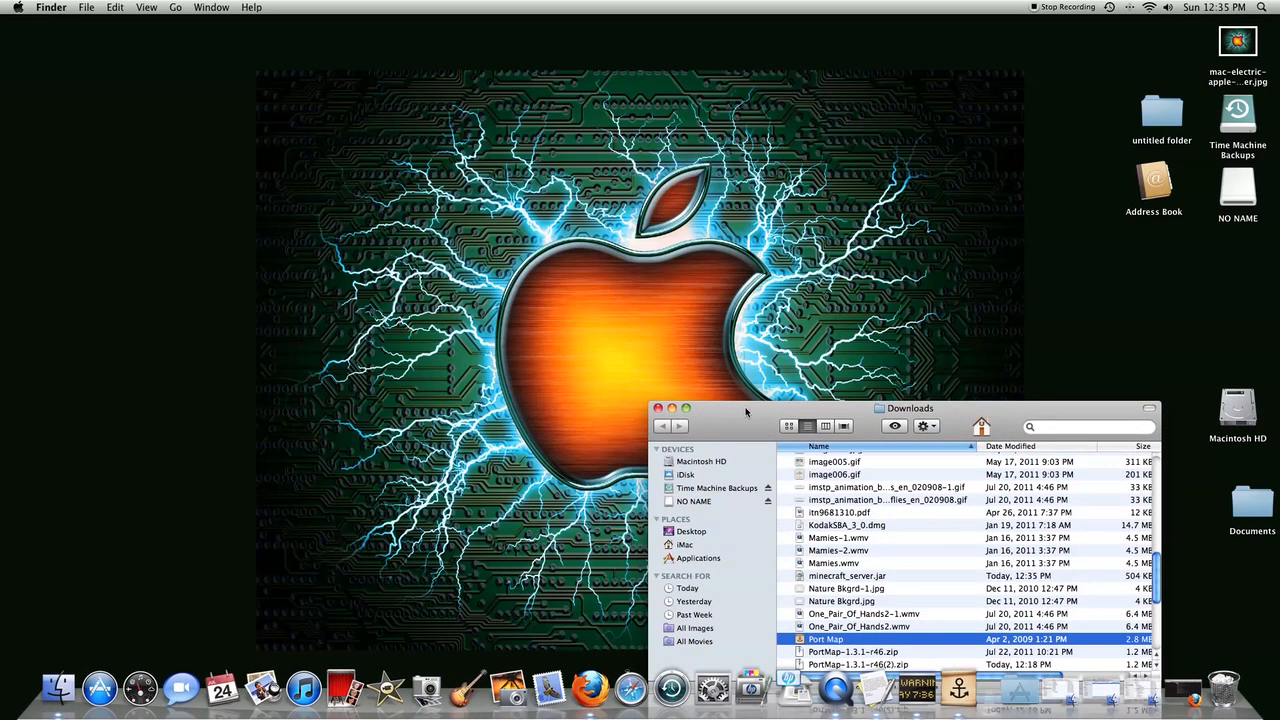
drag(745, 410, 621, 300)
scroll(920, 460, up, 5)
scroll(920, 460, down, 3)
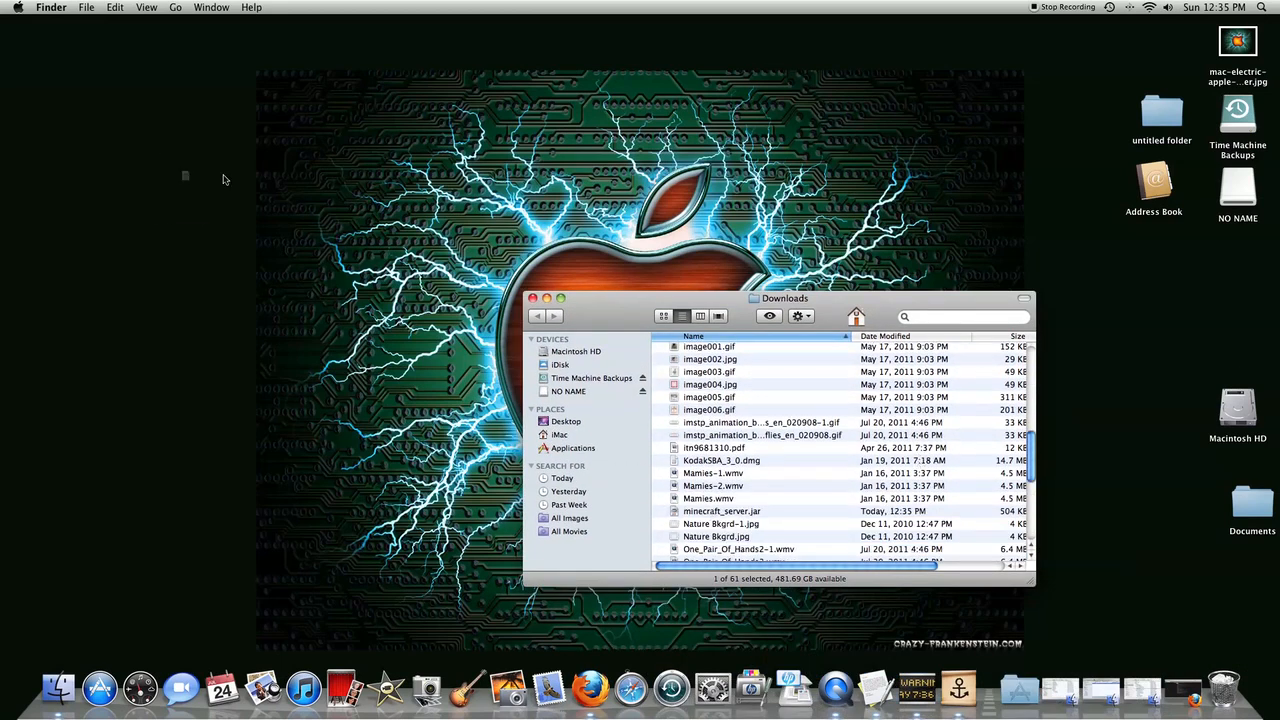
drag(715, 517, 190, 180)
drag(726, 300, 683, 337)
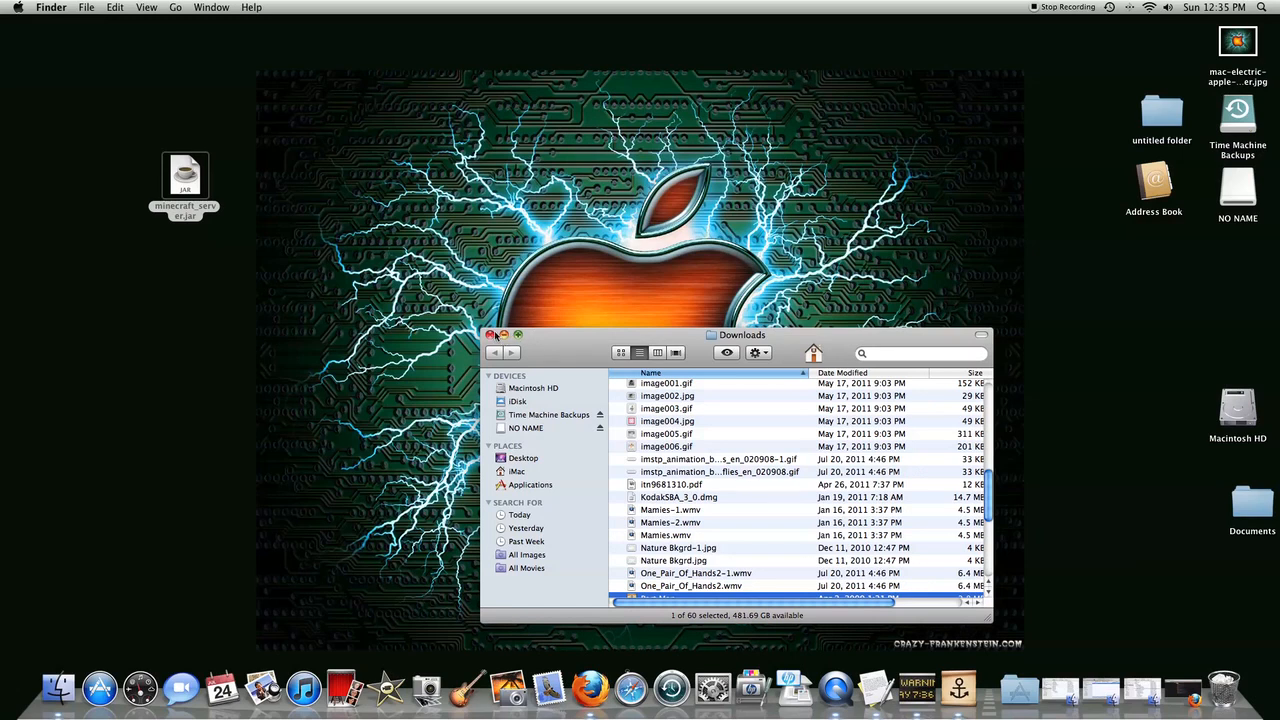
click(504, 336)
Step: Place the minecraft_server.jar icon in the desktop's top-left corner
mouse_move(185, 180)
mouse_down()
mouse_move(300, 150)
mouse_move(32, 52)
mouse_move(40, 70)
mouse_up()
click(386, 202)
click(207, 80)
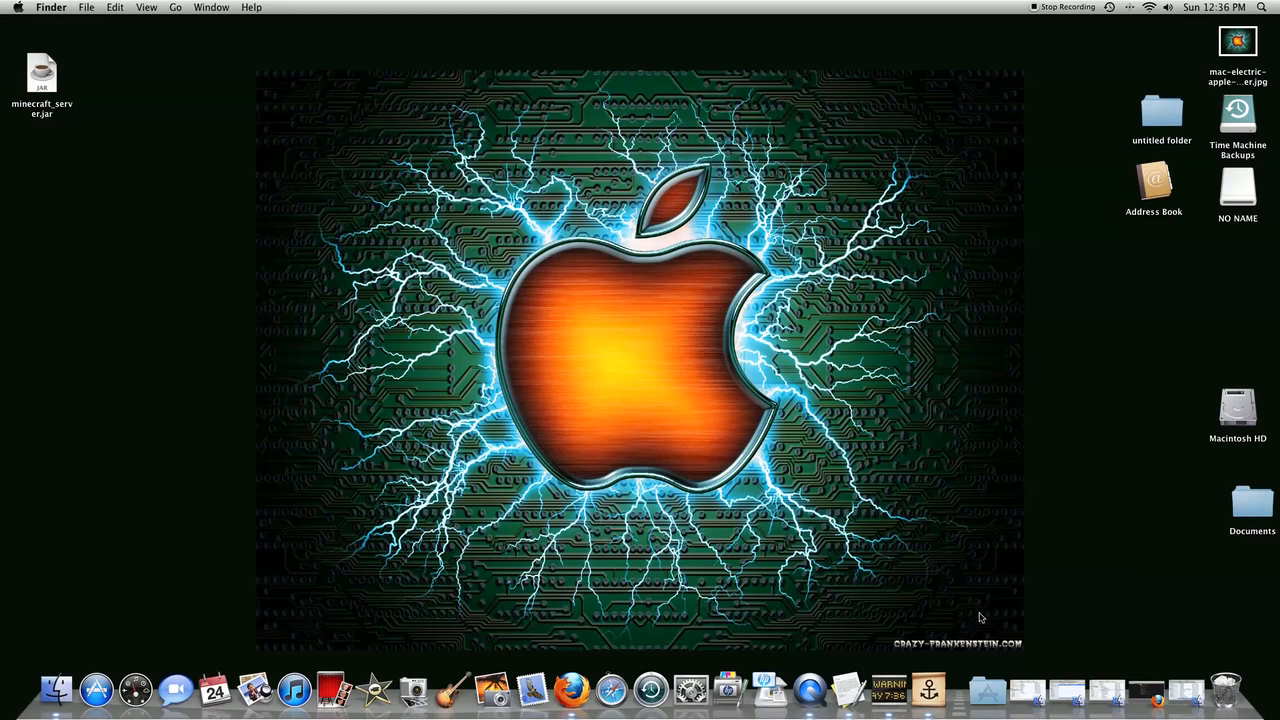
Step: Restore Firefox and select only 'java -Xmx1024M -Xms1024M -jar' in the launch command
click(1147, 690)
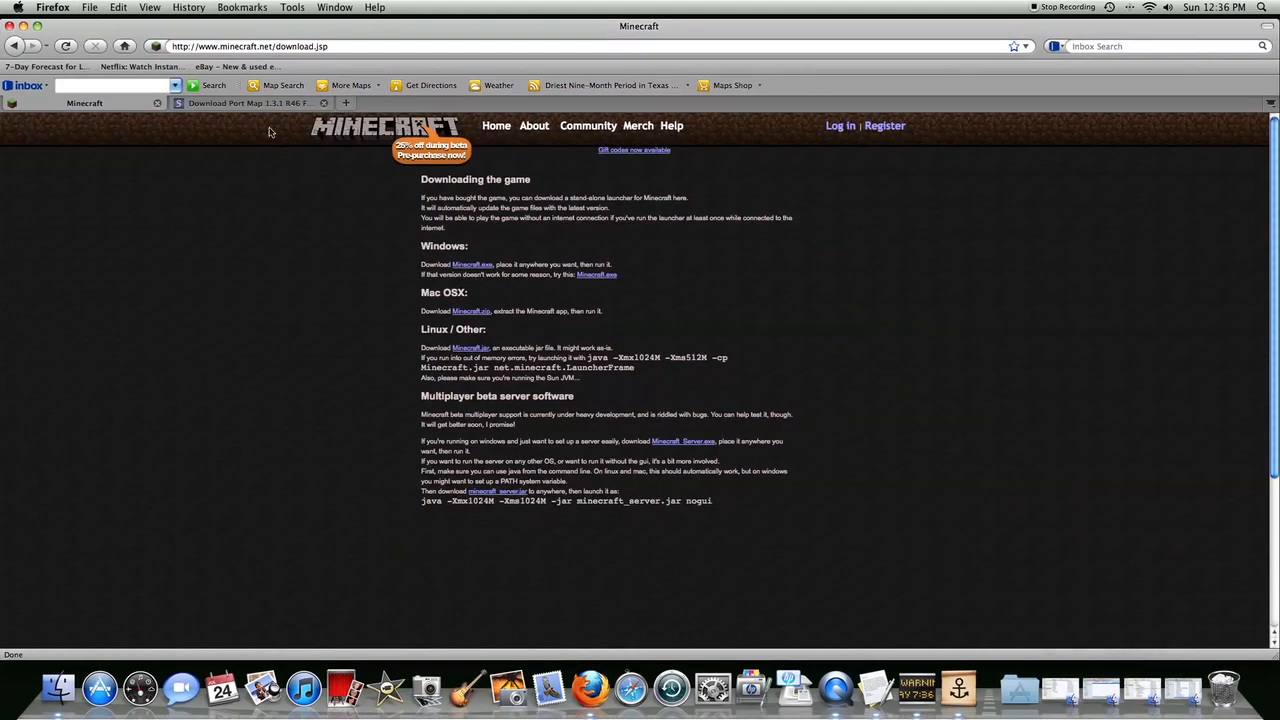
scroll(407, 258, down, 3)
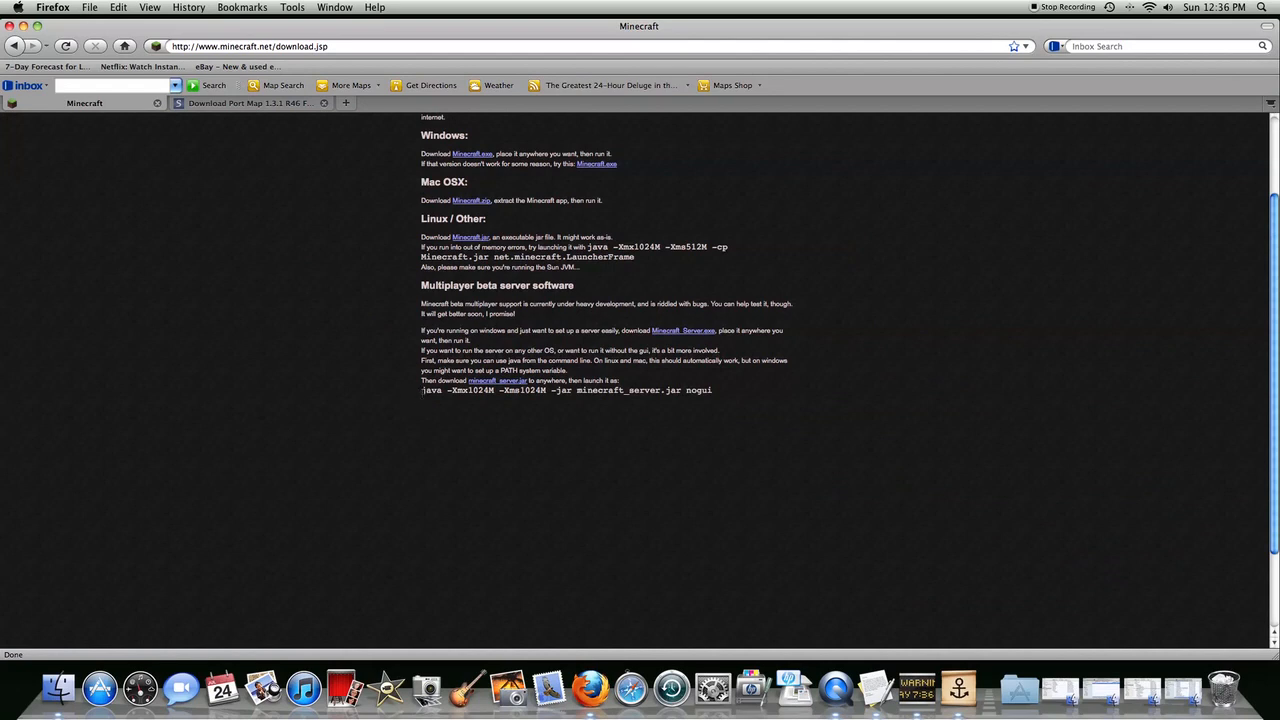
drag(422, 390, 494, 390)
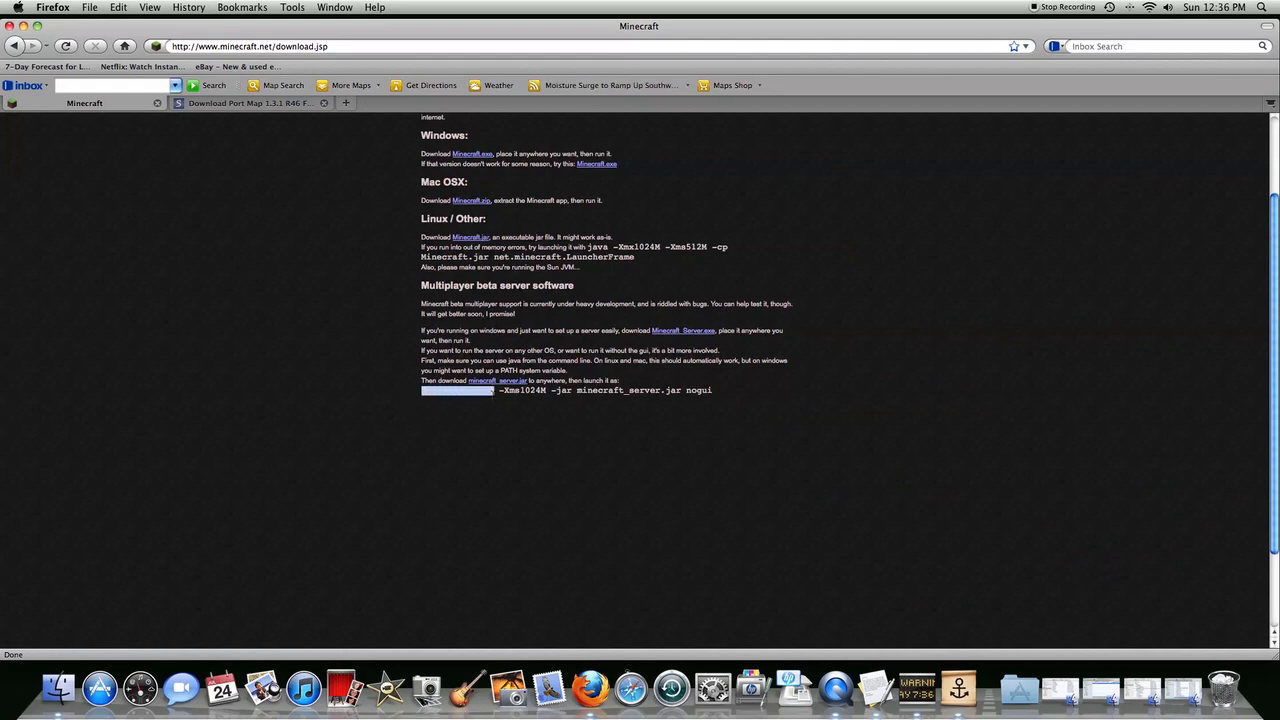
drag(494, 390, 712, 390)
click(805, 382)
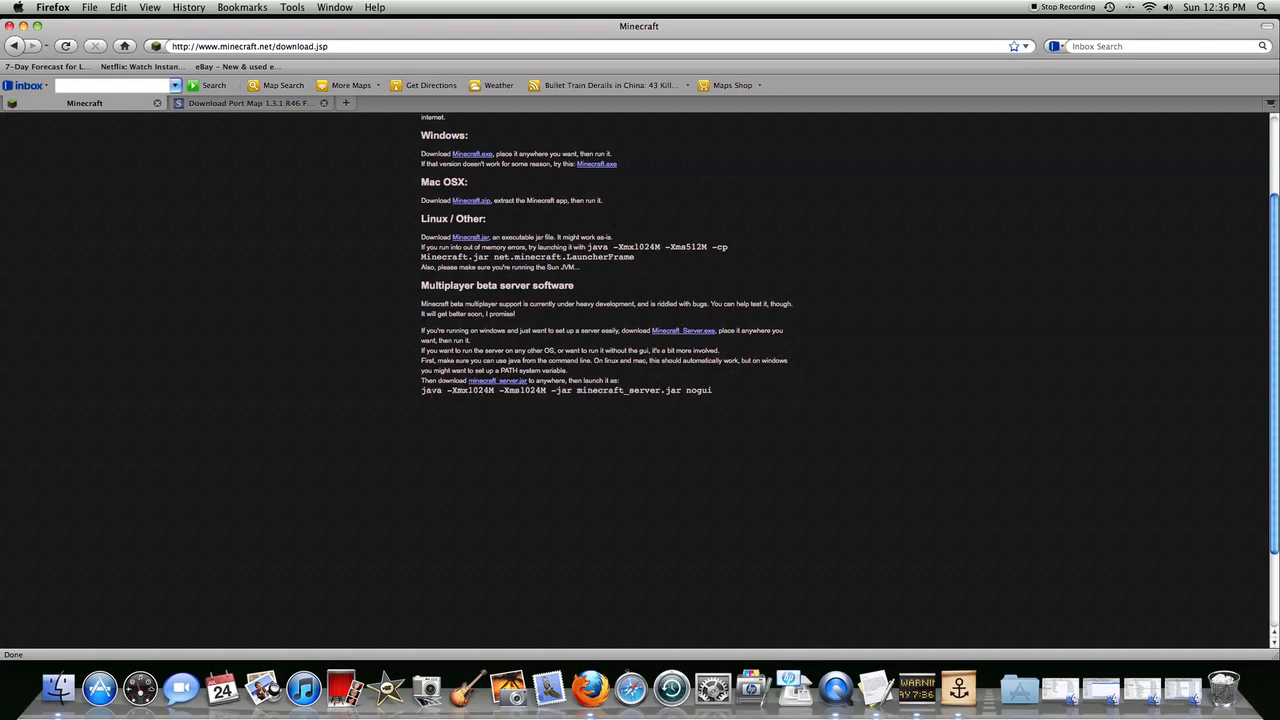
drag(423, 390, 572, 390)
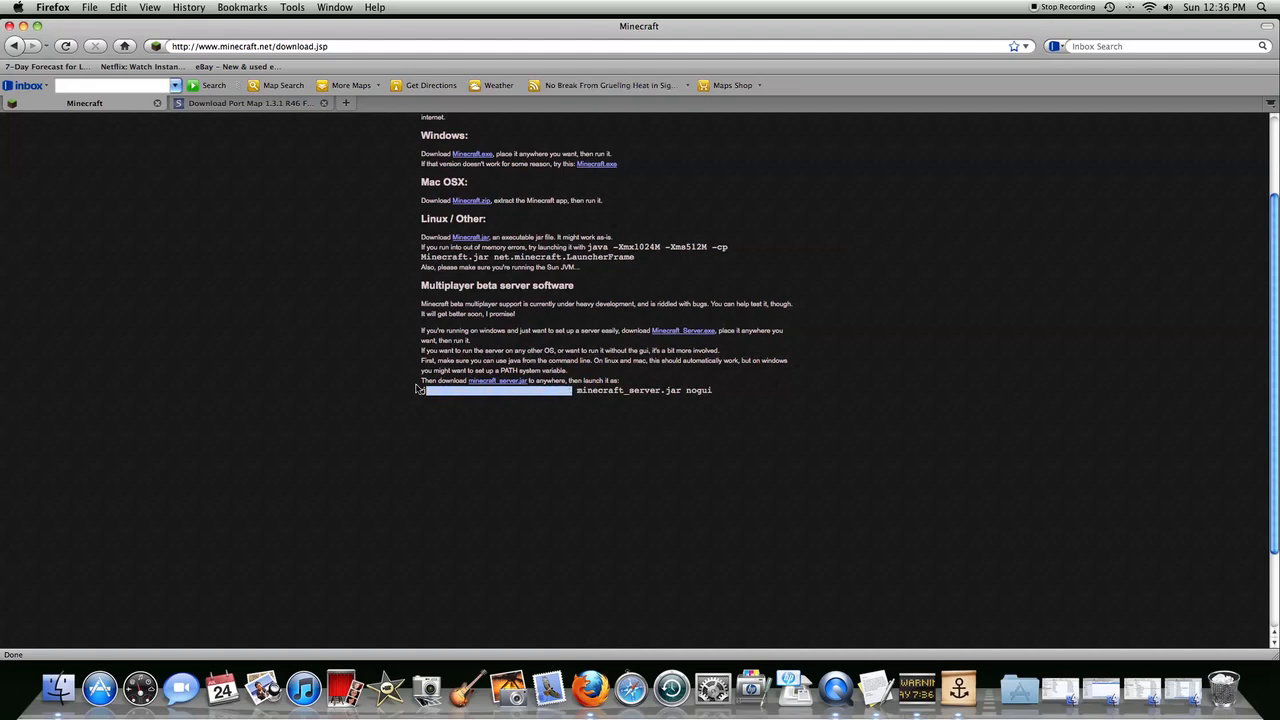
drag(420, 390, 572, 390)
Step: Copy the selected command text and minimize the browser
right_click(546, 392)
click(556, 400)
click(533, 425)
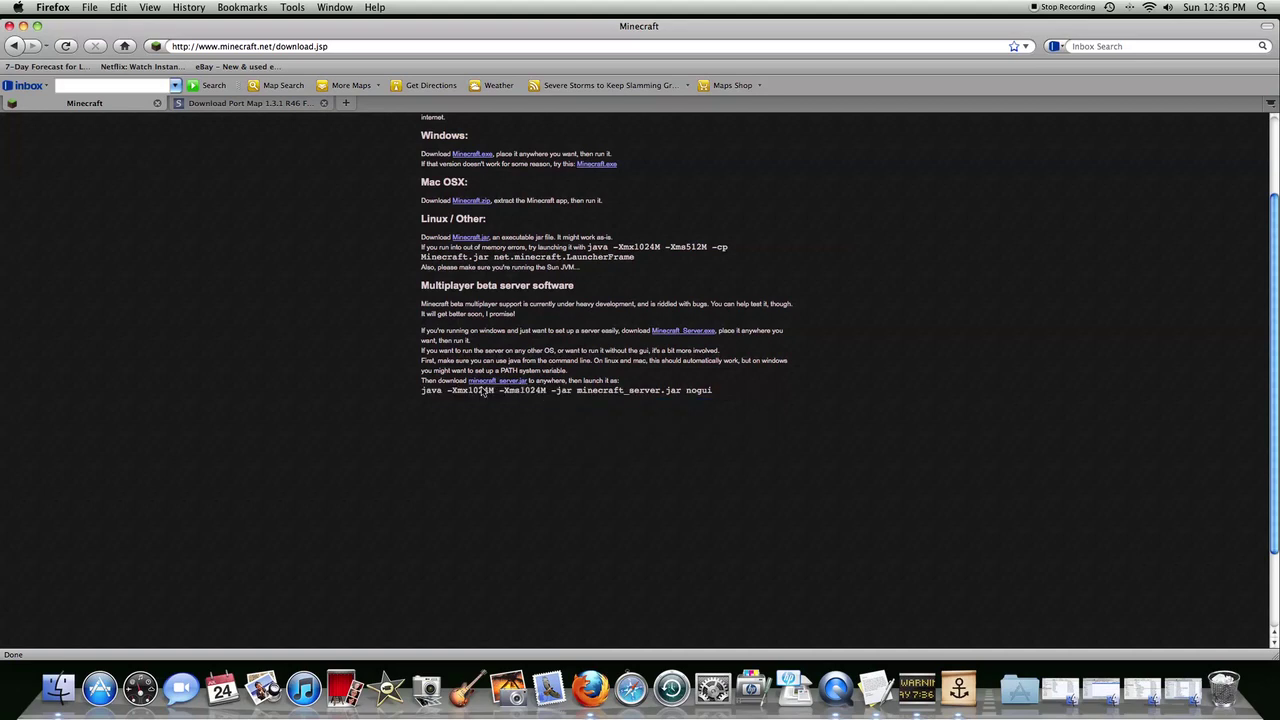
click(22, 25)
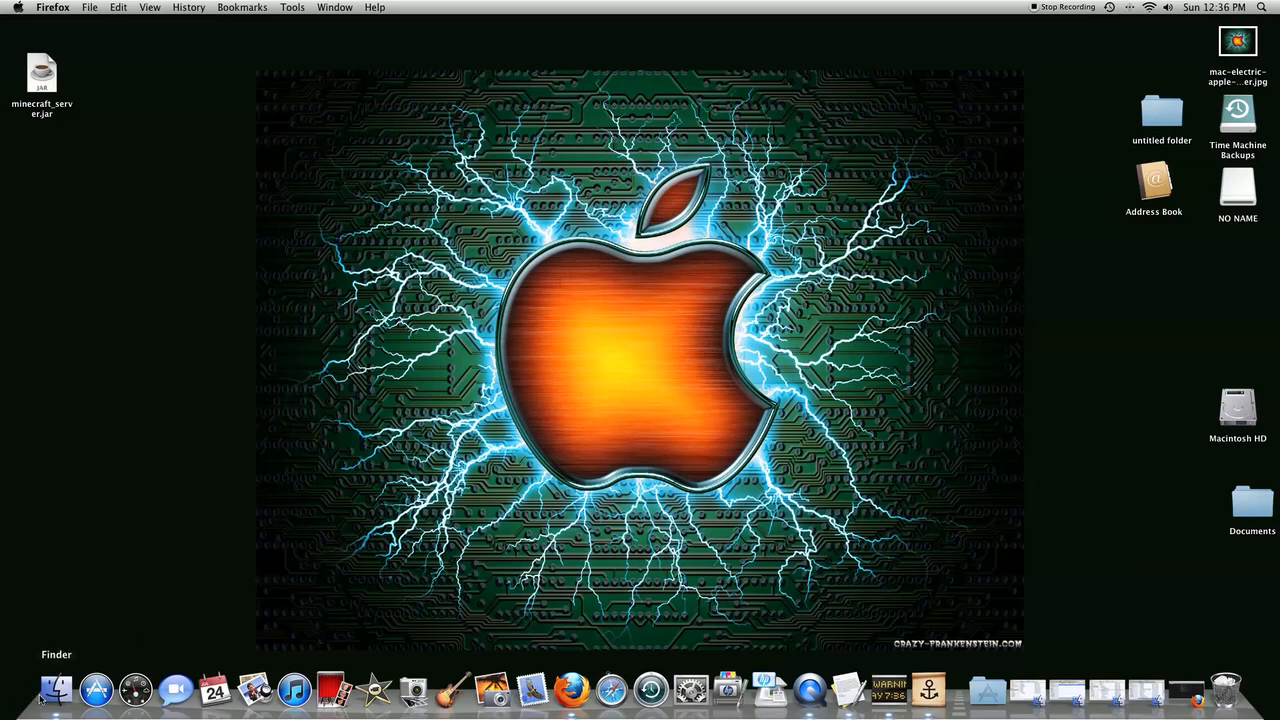
Step: Launch Terminal from the Spotlight search result and bring its window forward
click(1068, 690)
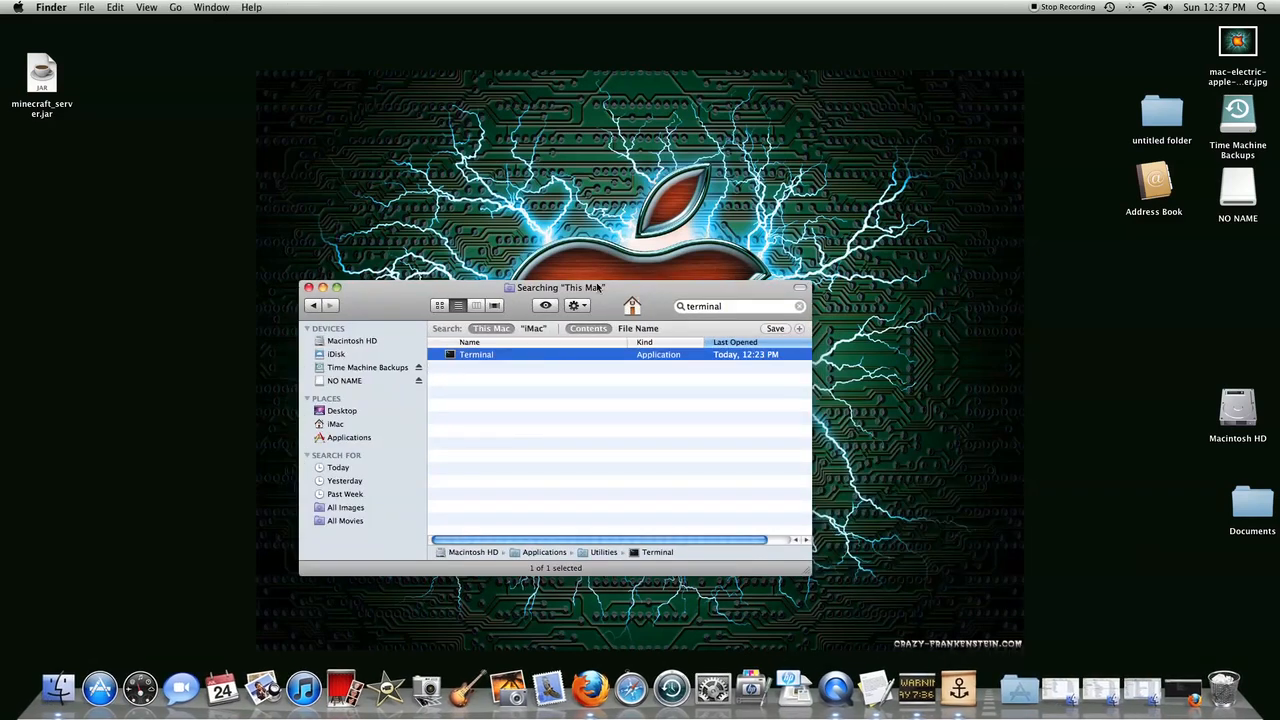
drag(598, 290, 682, 238)
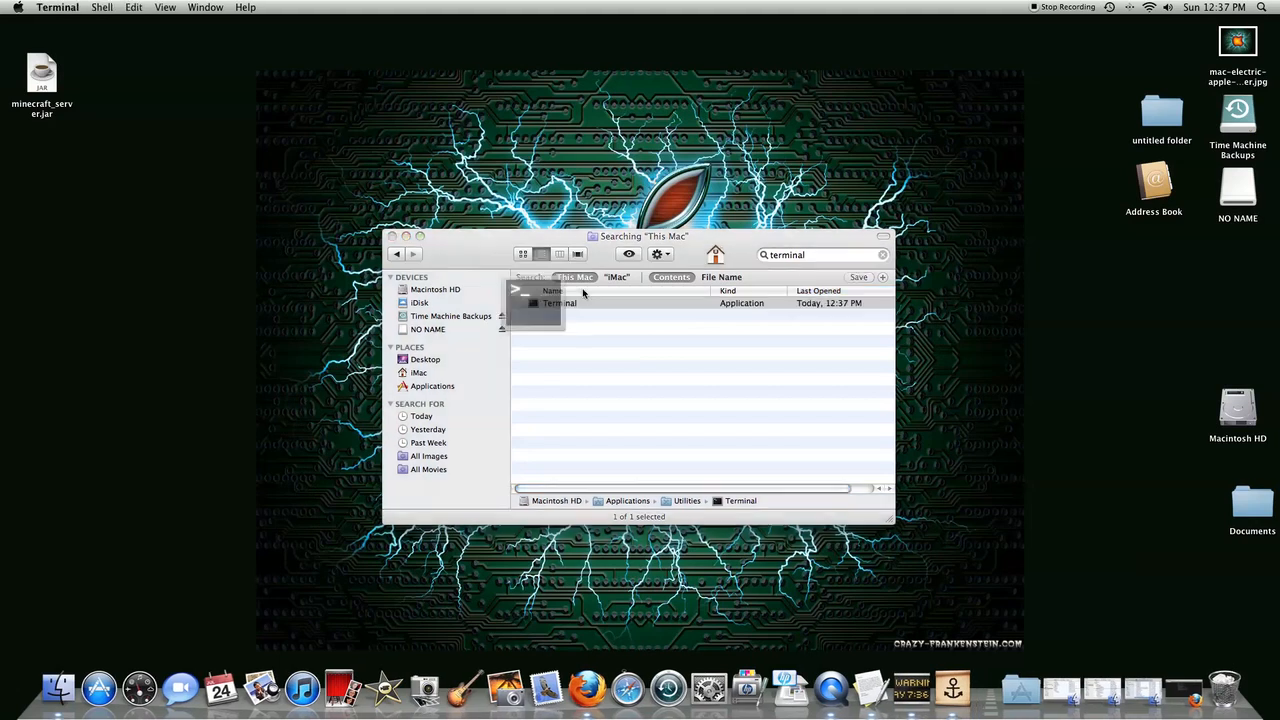
click(775, 240)
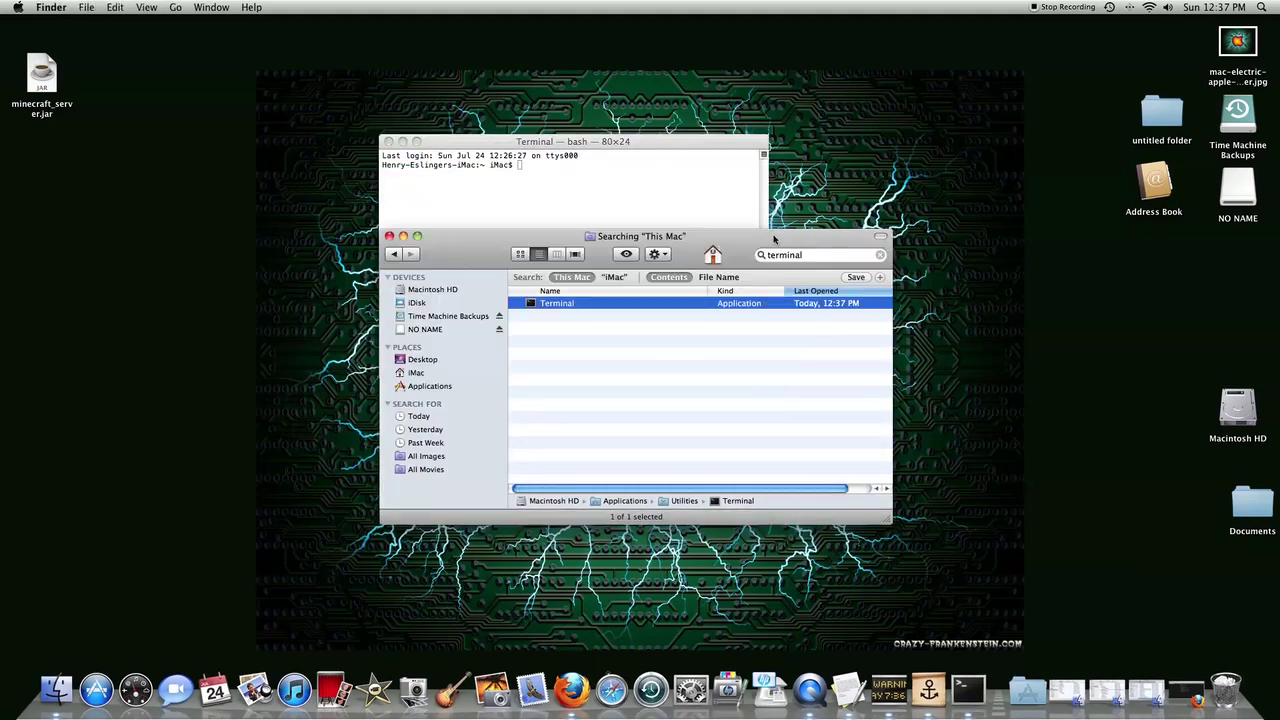
click(403, 236)
click(629, 243)
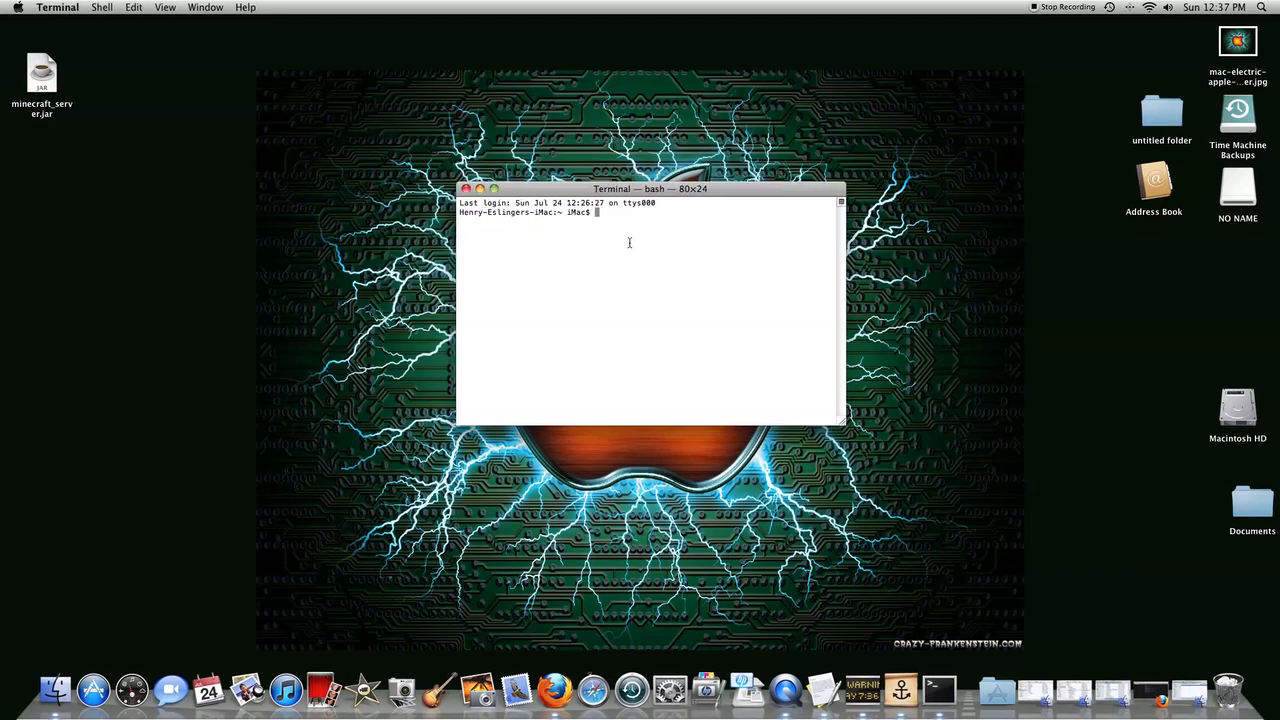
Step: Paste the java command, drop in the desktop minecraft_server.jar path and run it
right_click(629, 243)
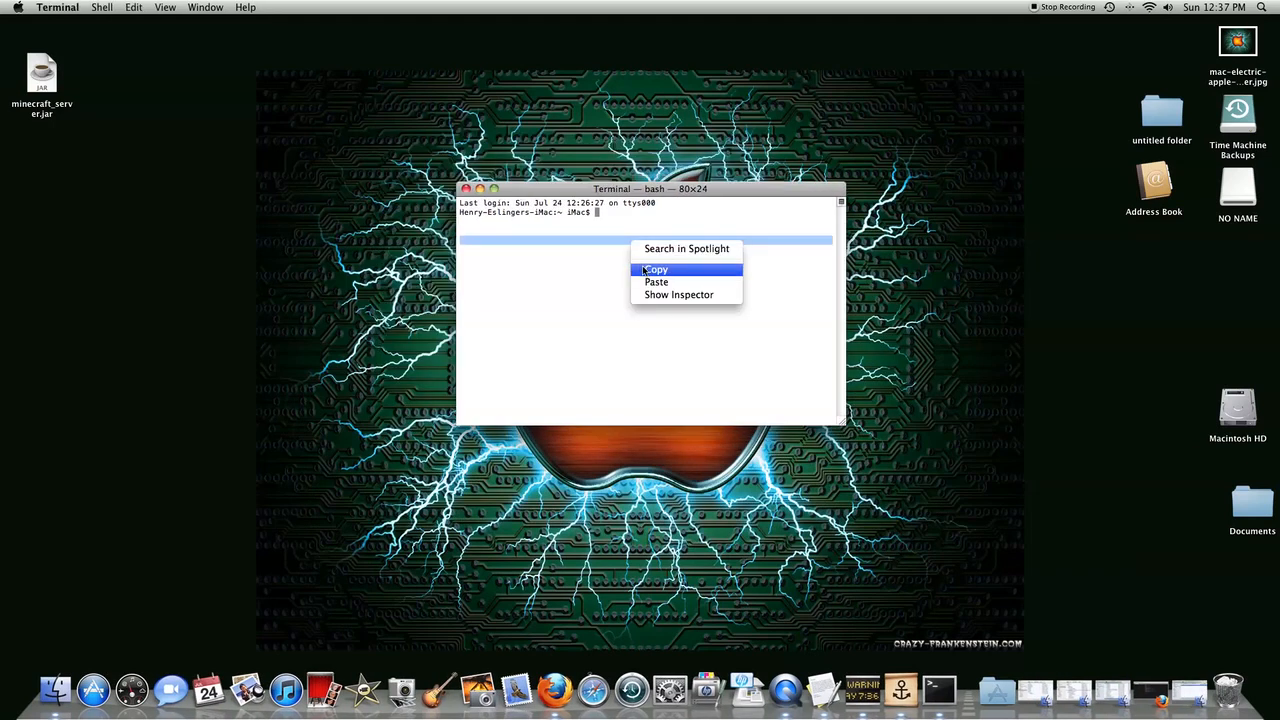
click(655, 282)
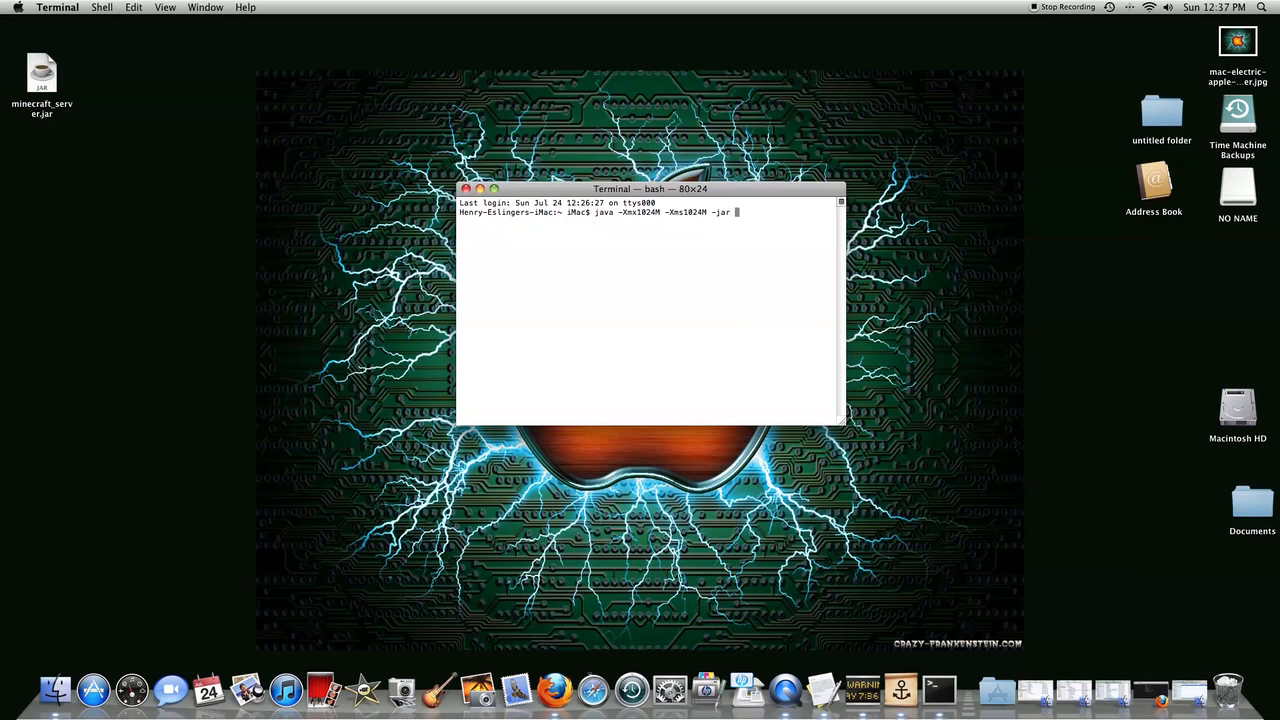
drag(42, 90, 698, 237)
click(640, 245)
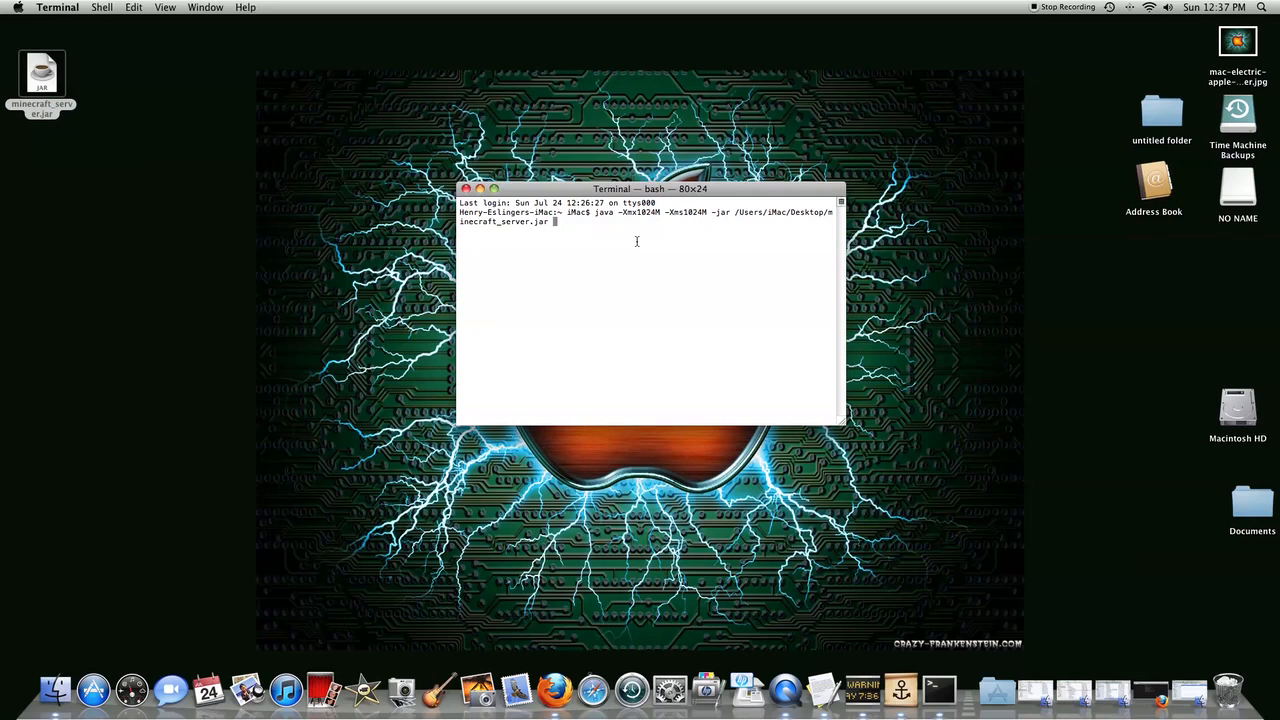
key(Return)
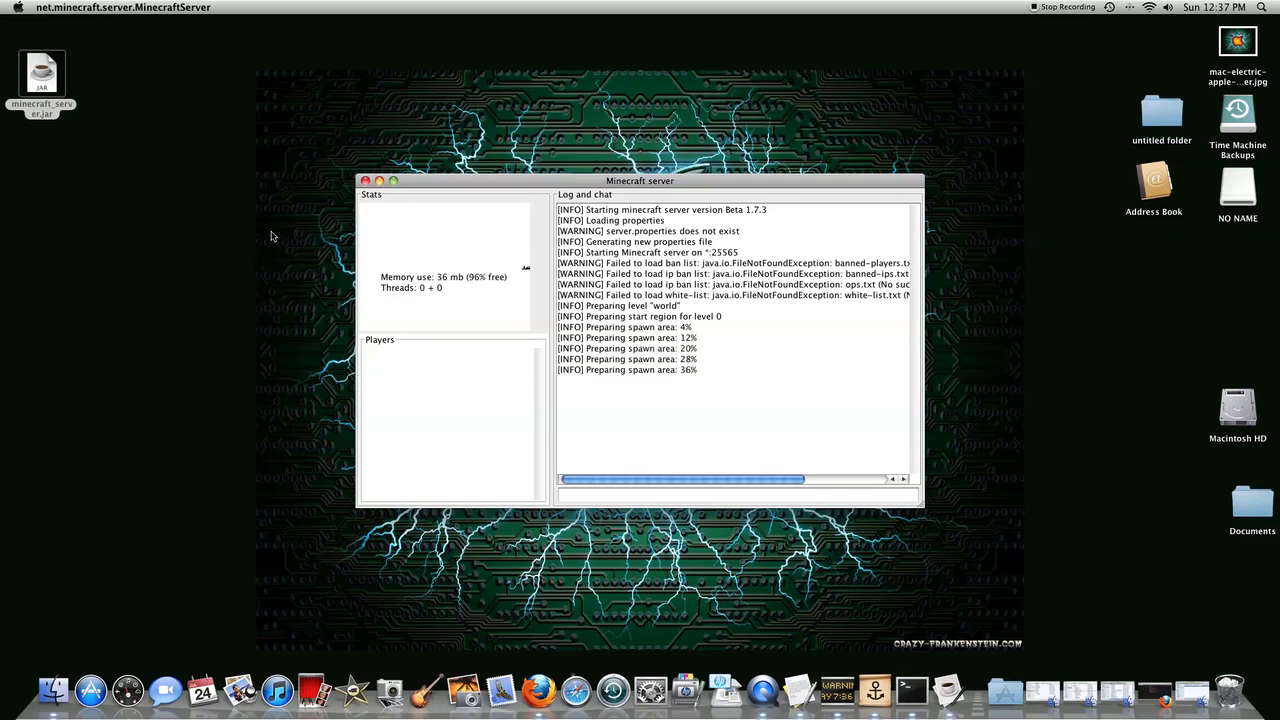
Step: Close the Terminal session running the server and confirm, stopping the Minecraft server
click(380, 182)
click(482, 203)
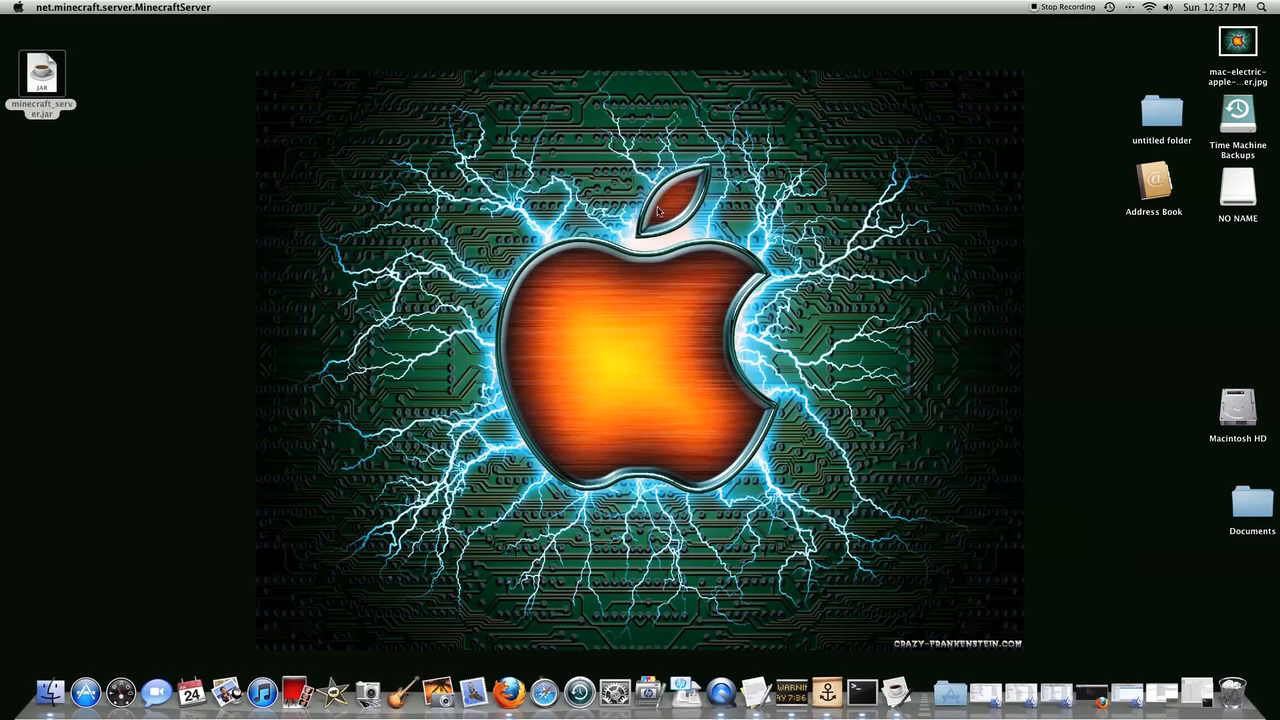
click(1170, 690)
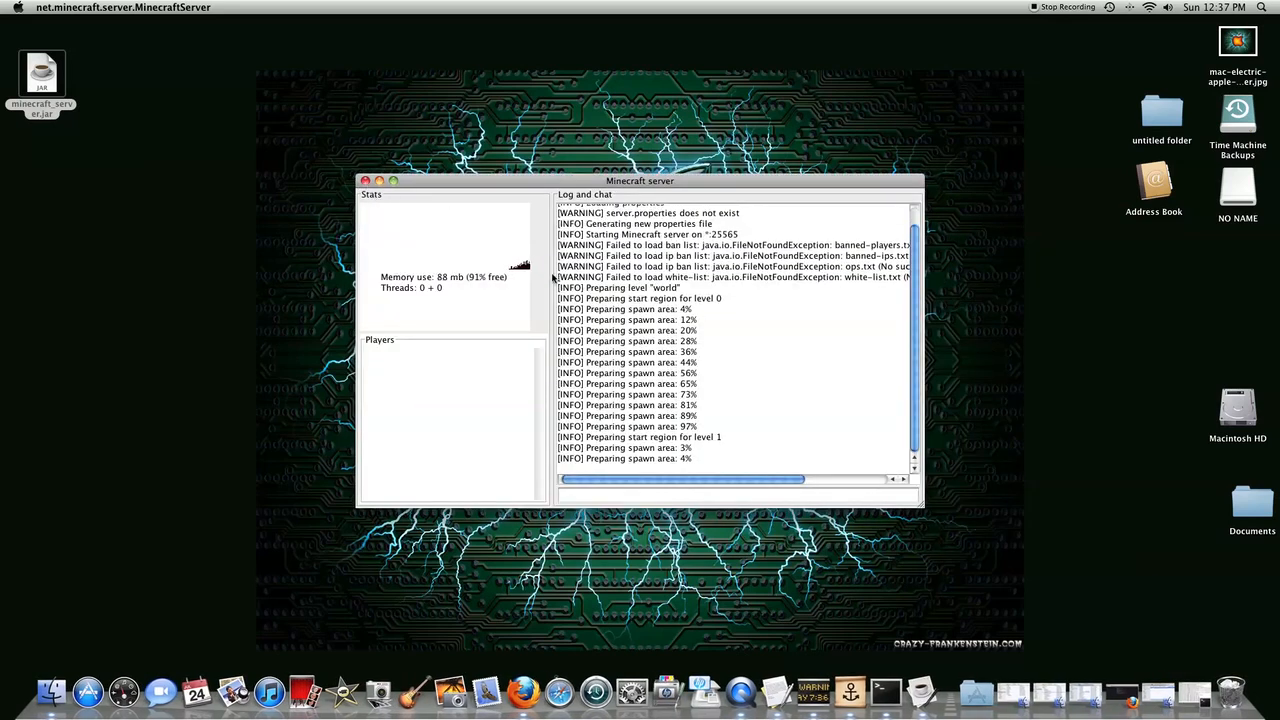
click(1195, 692)
click(466, 189)
click(752, 263)
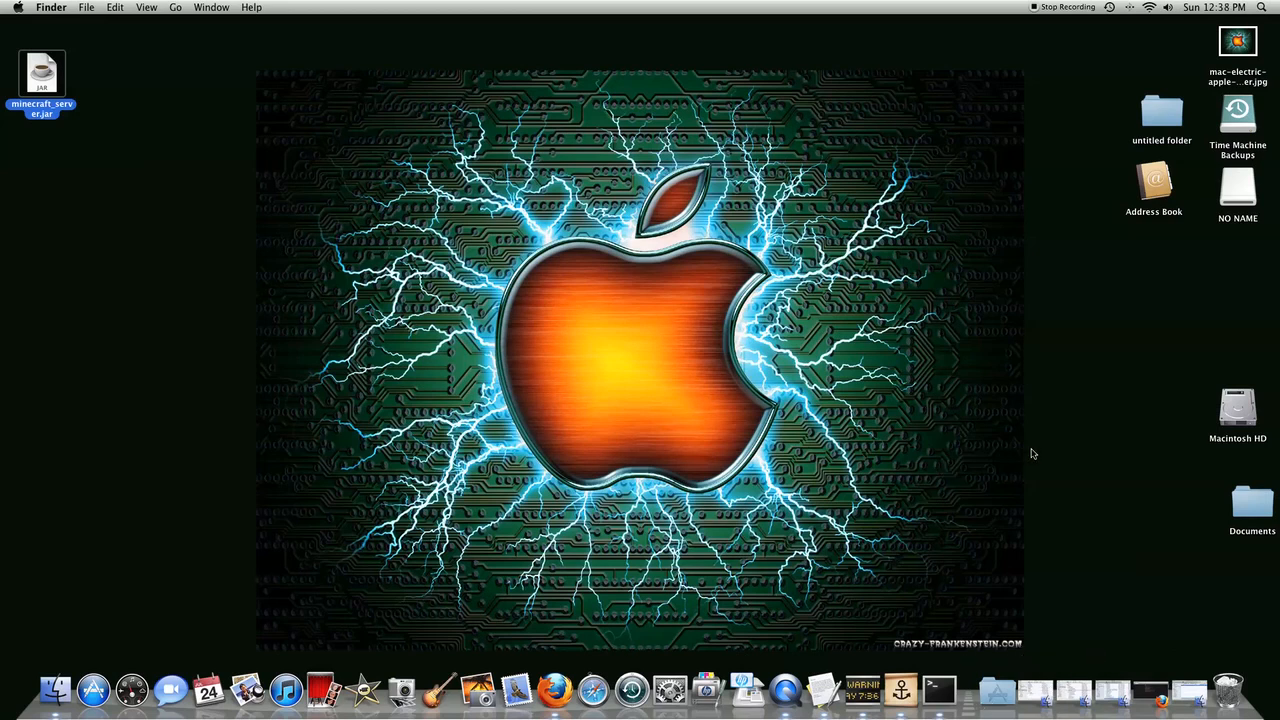
Step: Restore the home folder window and drag banned-ips.txt, banned-players.txt, ops.txt and server.log onto the desktop
click(1038, 692)
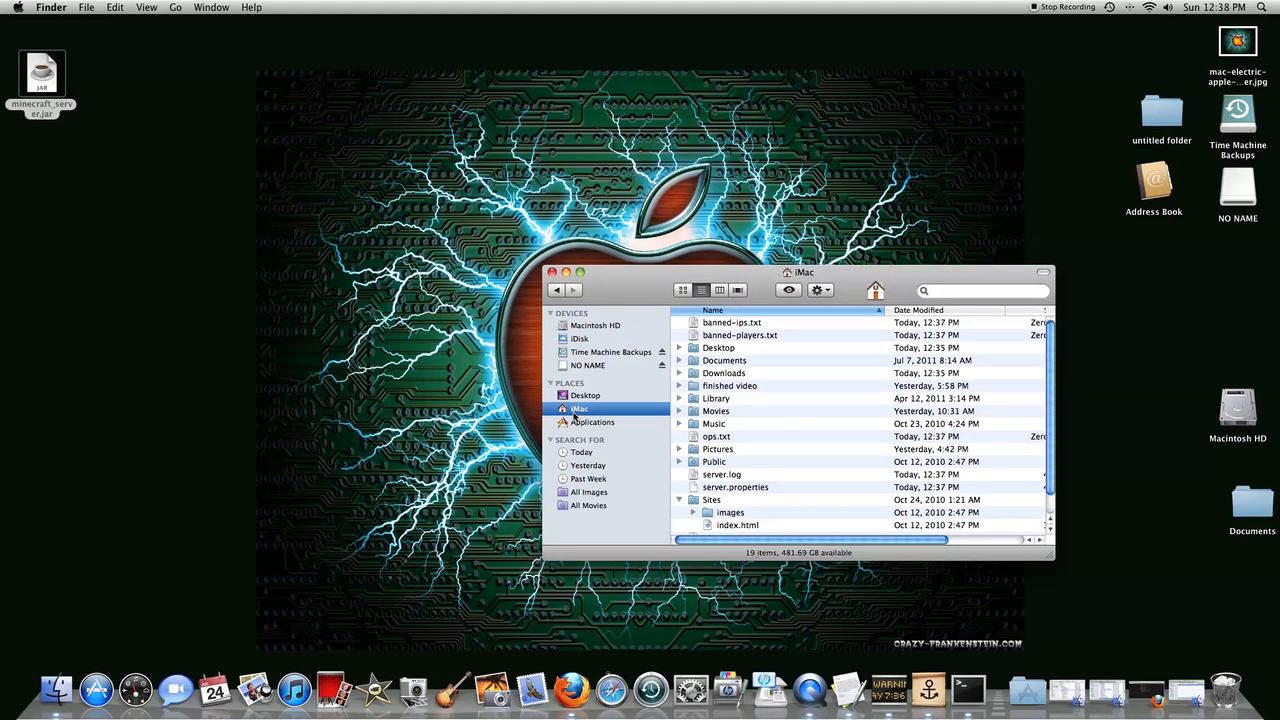
drag(876, 277, 743, 289)
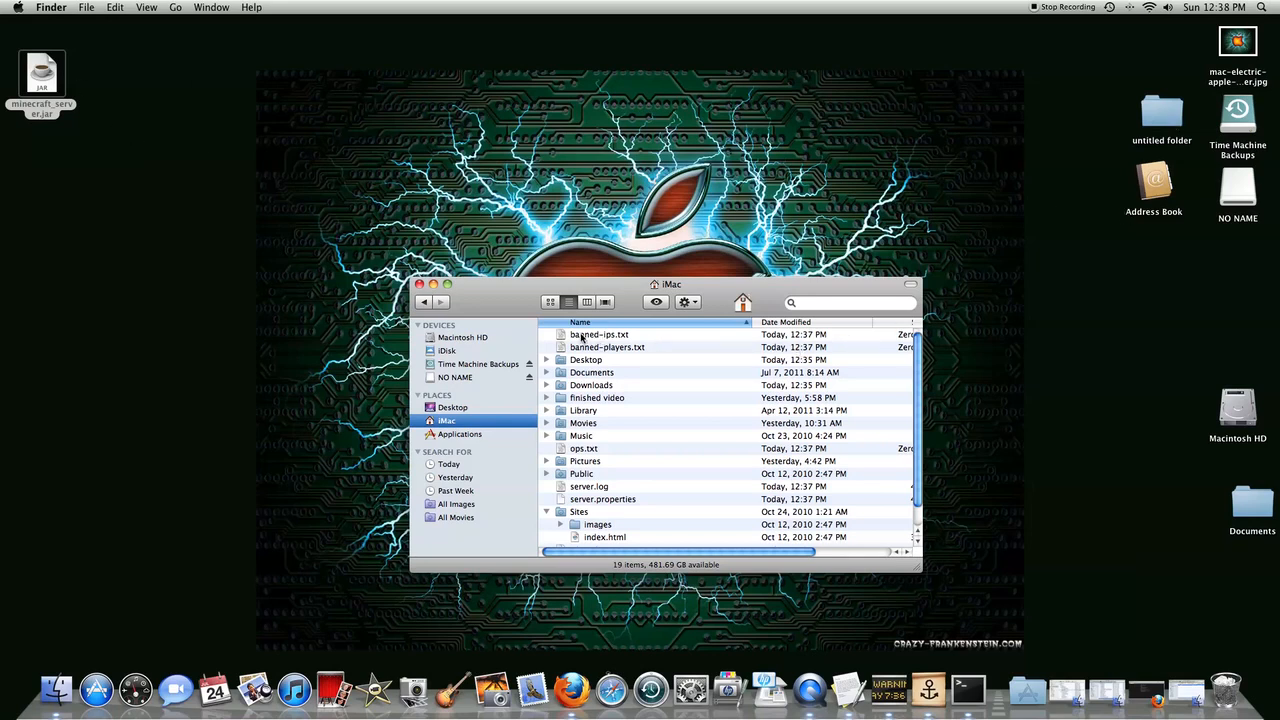
click(597, 335)
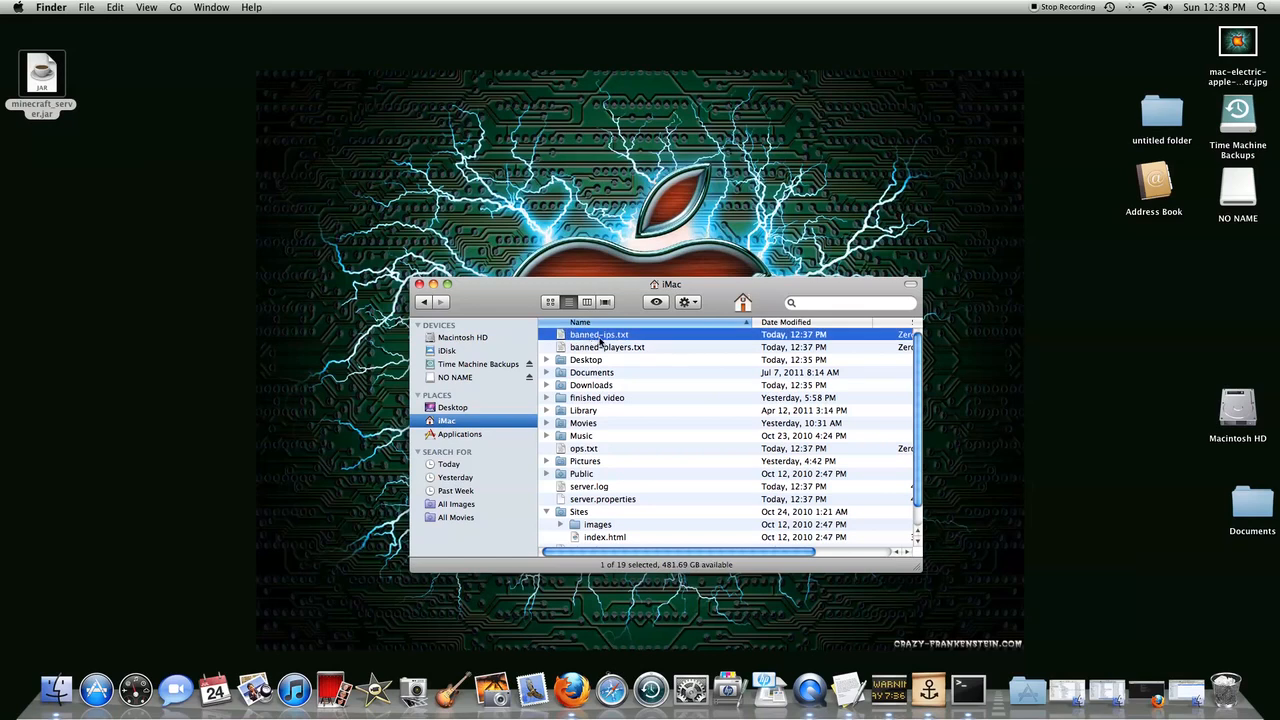
drag(596, 341, 380, 170)
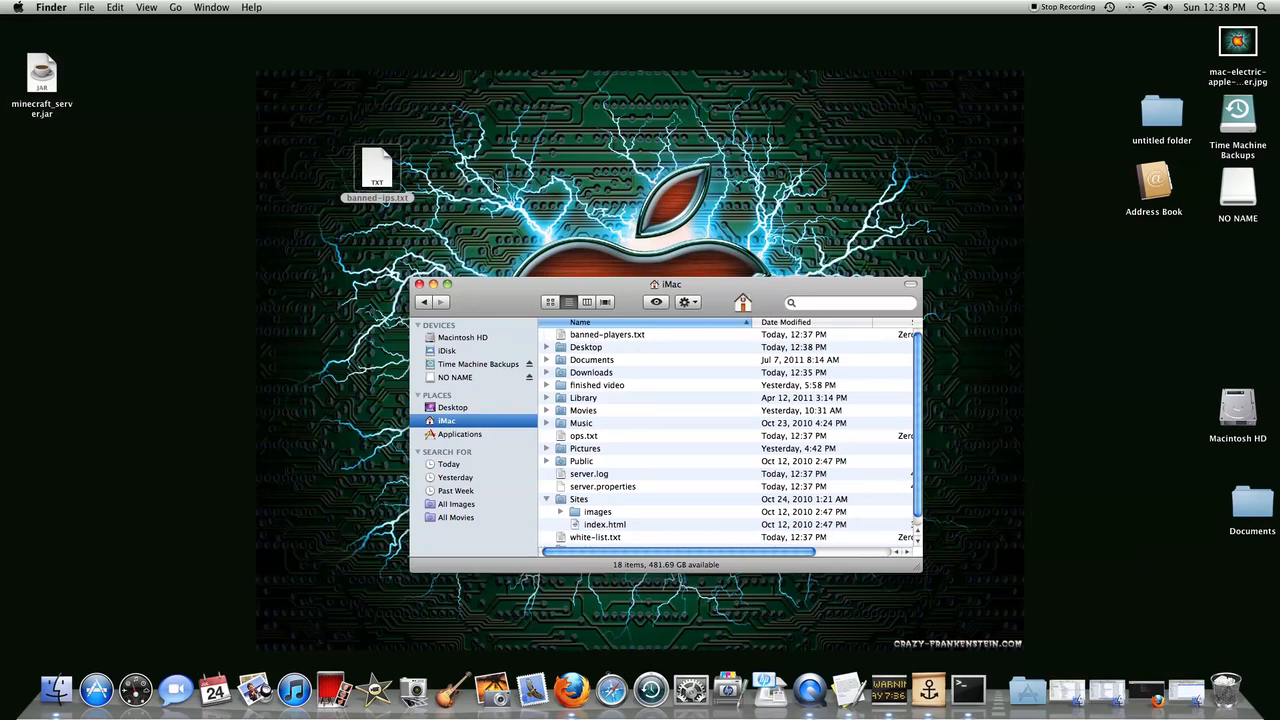
drag(606, 334, 462, 185)
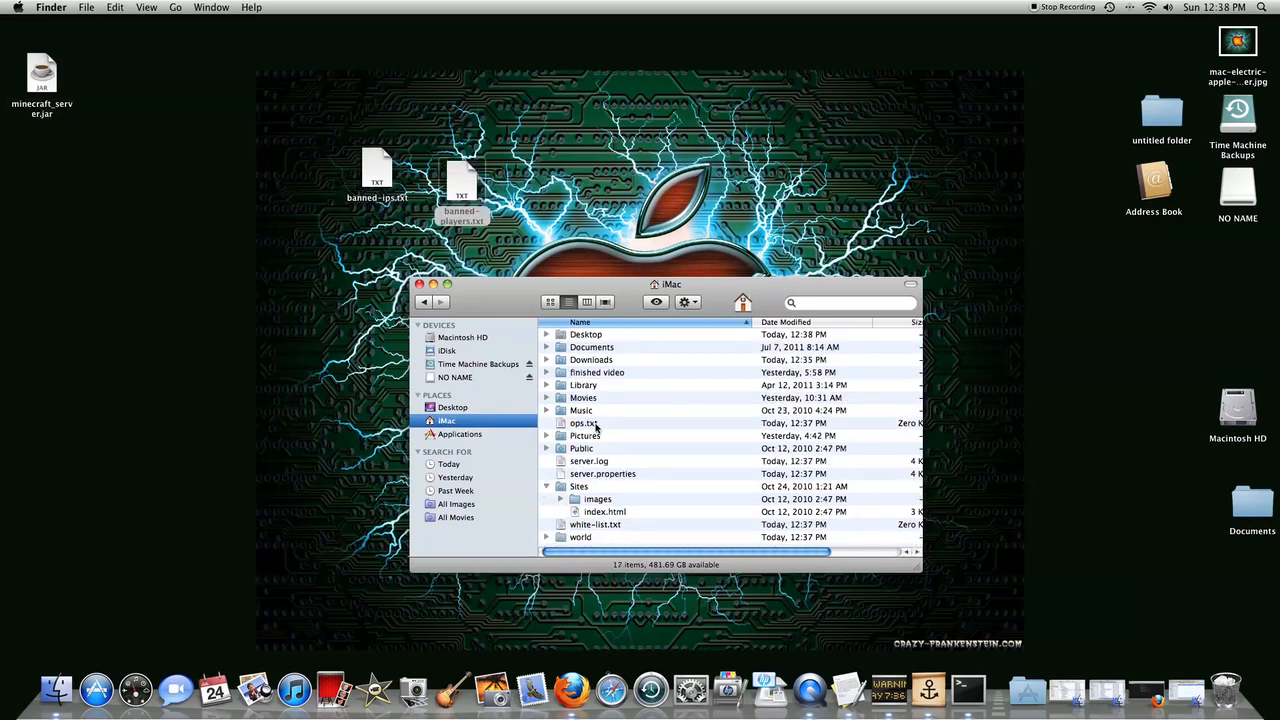
drag(585, 423, 570, 205)
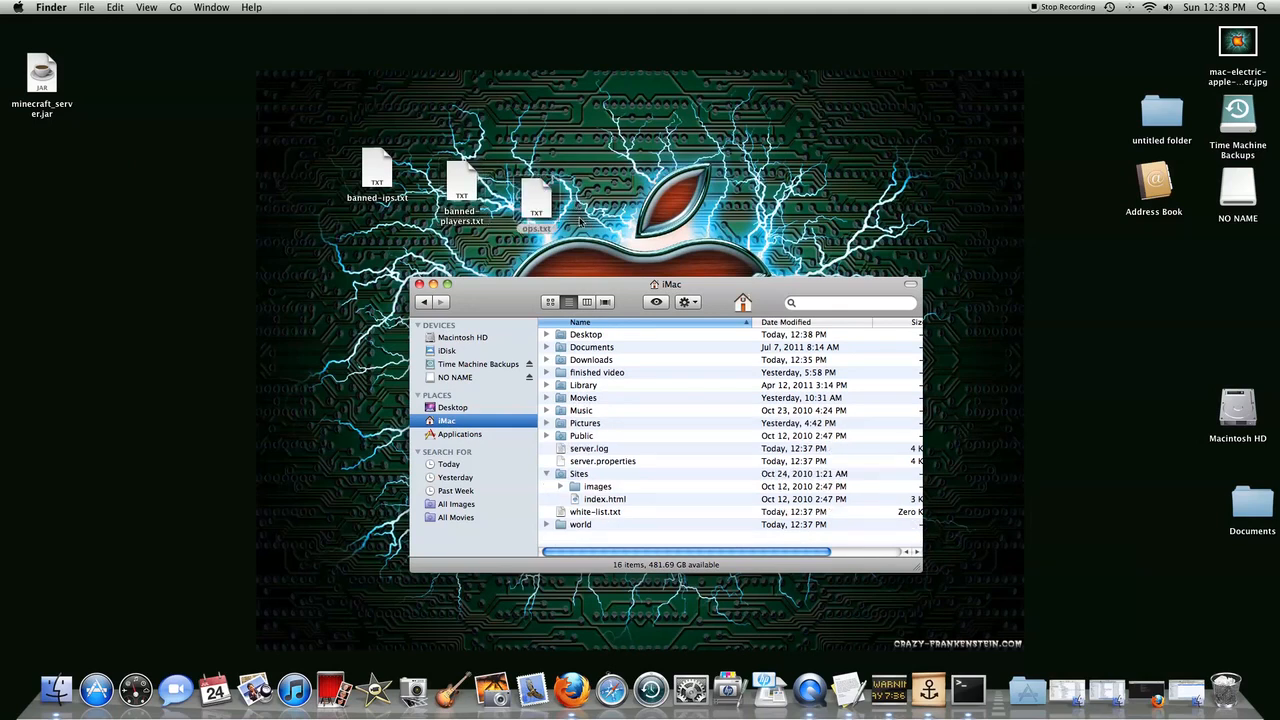
drag(595, 450, 600, 225)
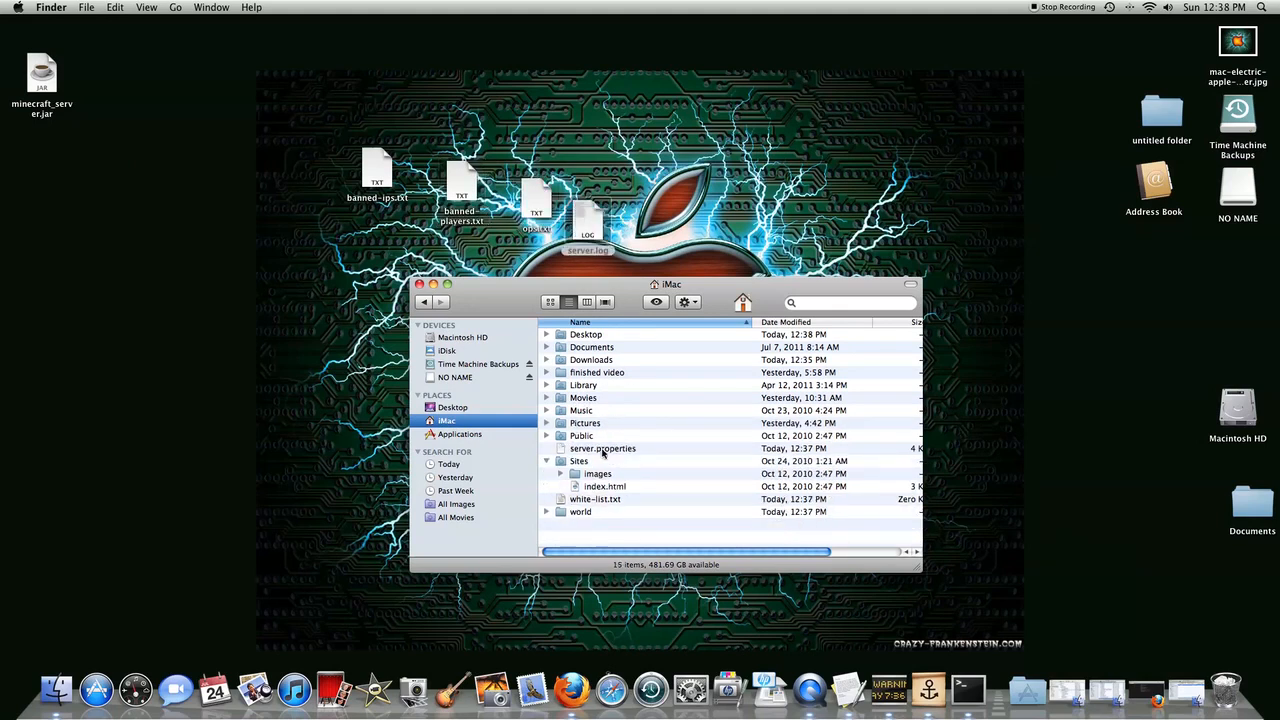
Step: Drag server.properties, white-list.txt and the world folder onto the desktop and close the window
drag(693, 240, 693, 240)
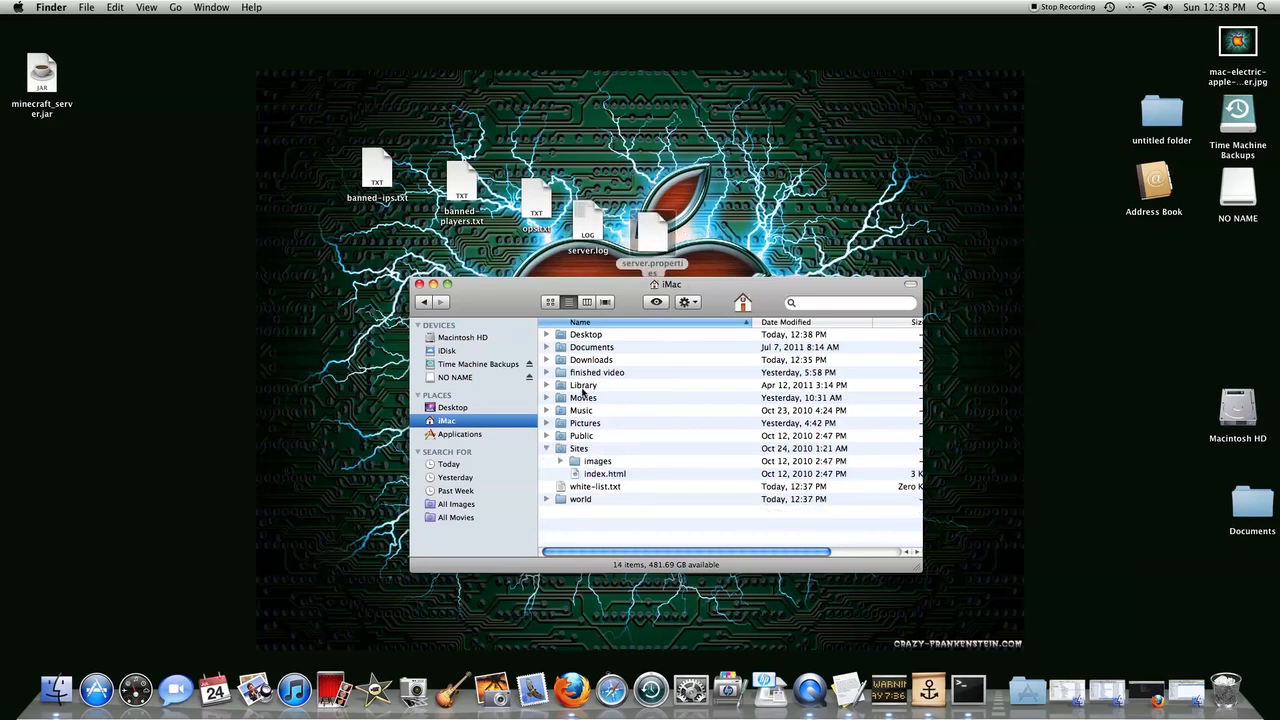
mouse_move(590, 486)
mouse_down()
mouse_move(698, 318)
mouse_move(780, 250)
mouse_up()
drag(580, 487, 855, 235)
drag(800, 286, 862, 313)
click(482, 308)
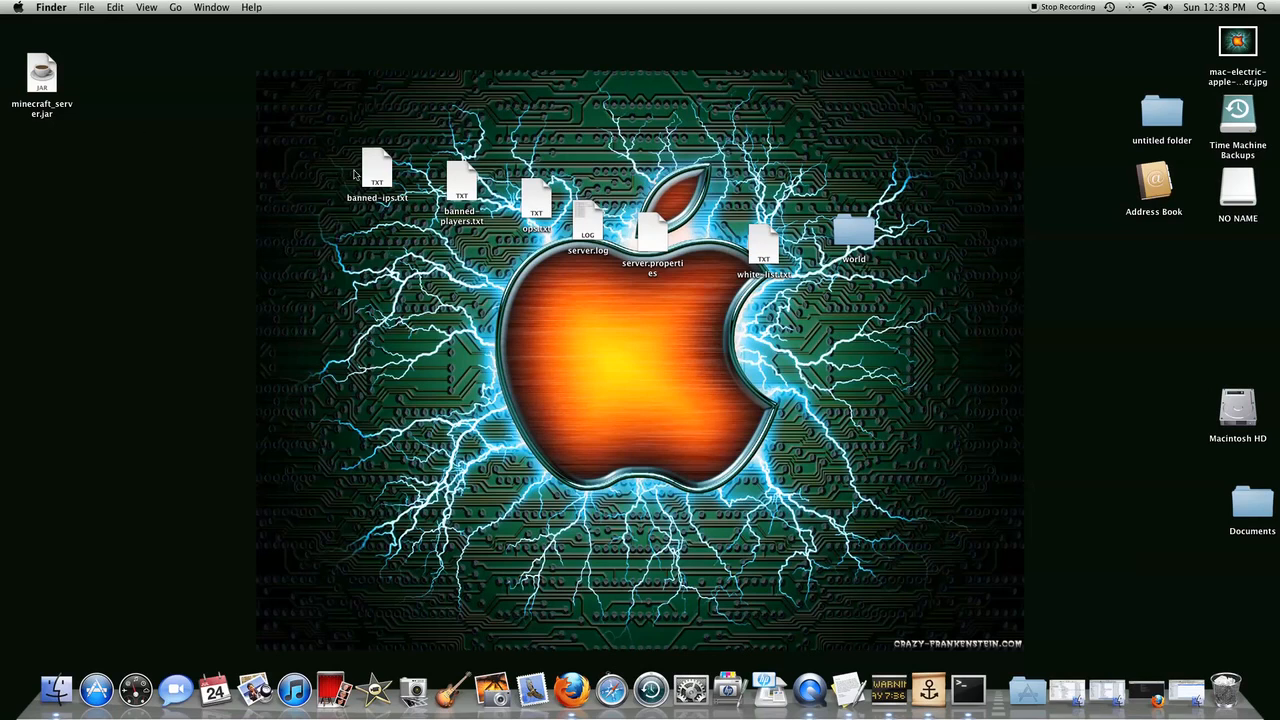
Step: Line the seven server files and the world folder up in a row along the desktop's top
drag(368, 176, 162, 80)
drag(458, 190, 265, 84)
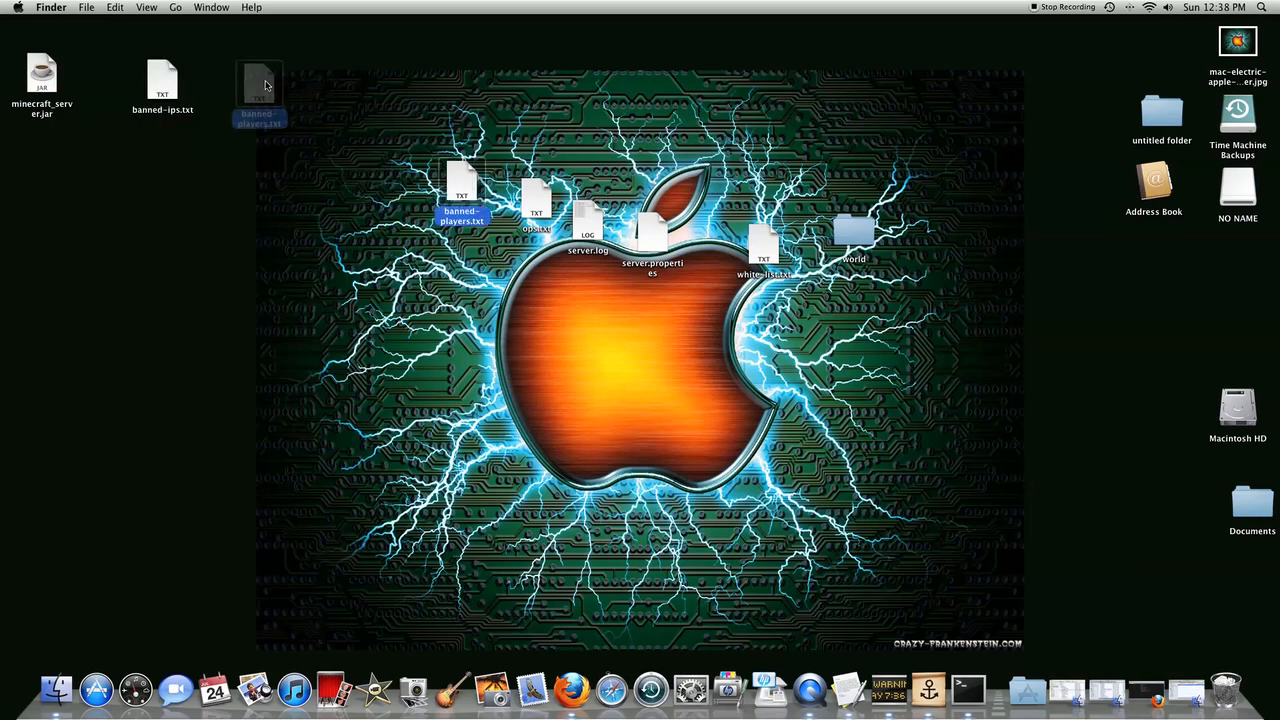
drag(536, 200, 348, 95)
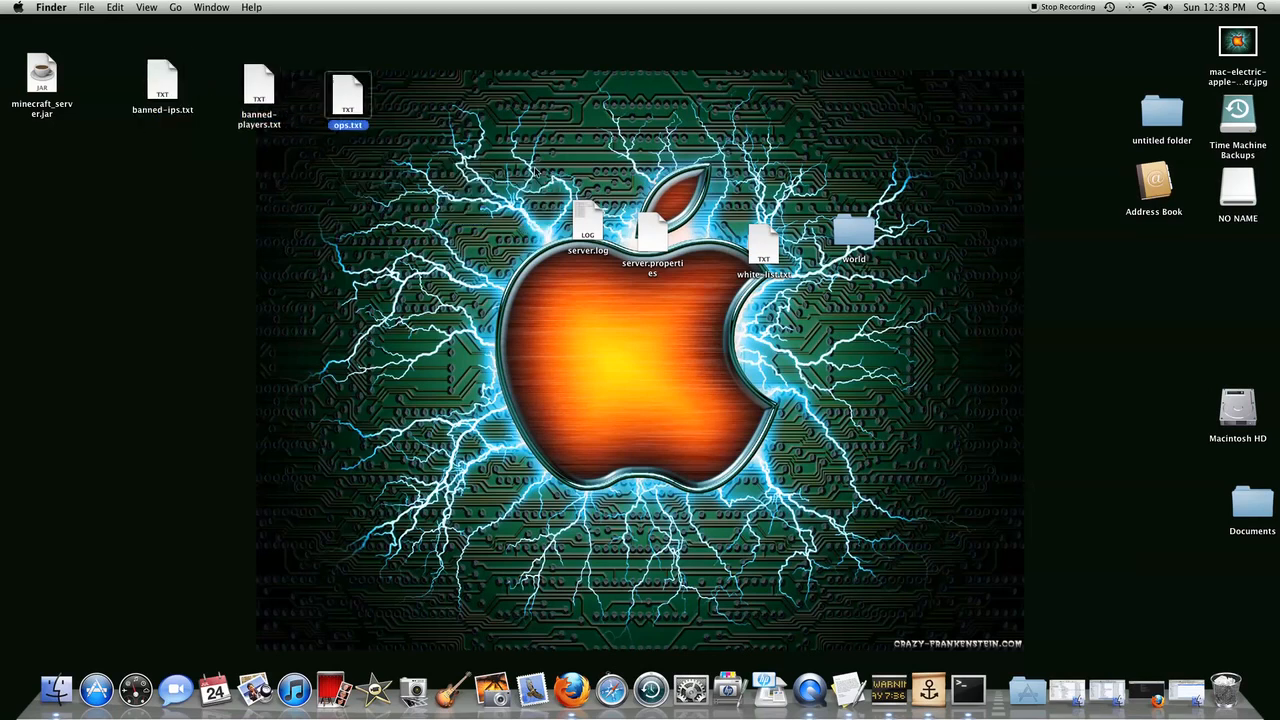
drag(586, 218, 409, 100)
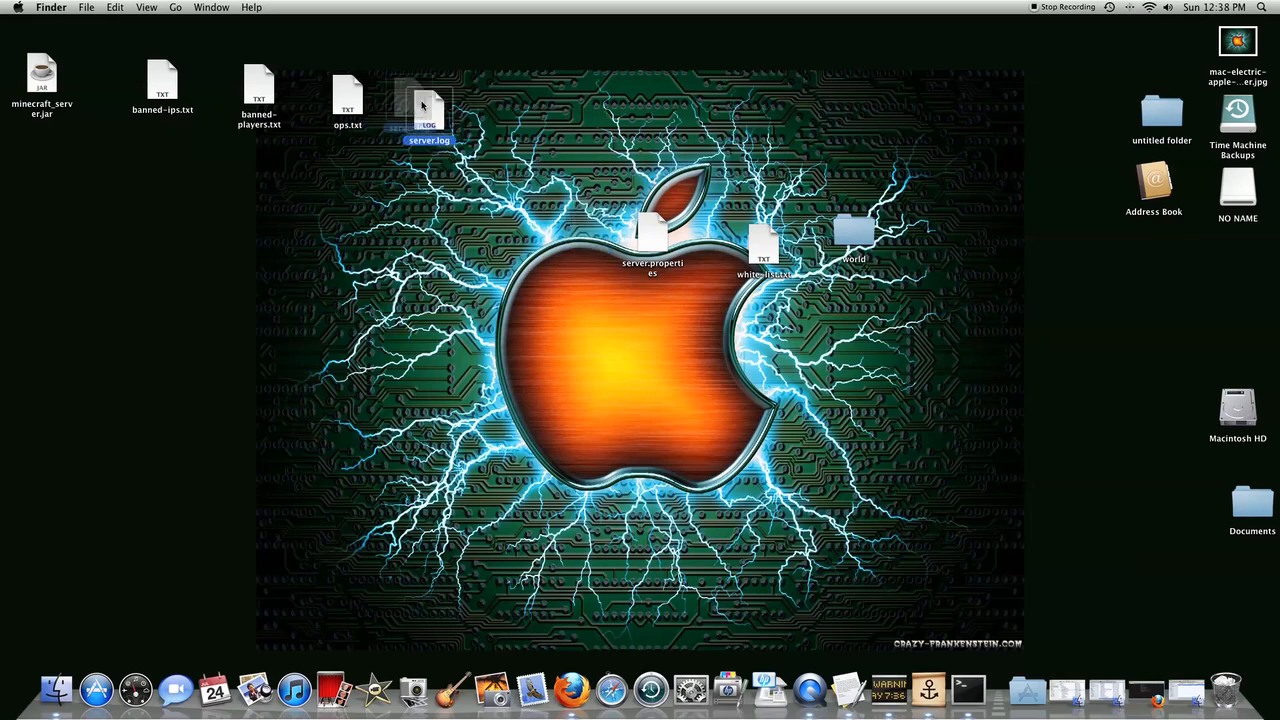
drag(650, 235, 497, 95)
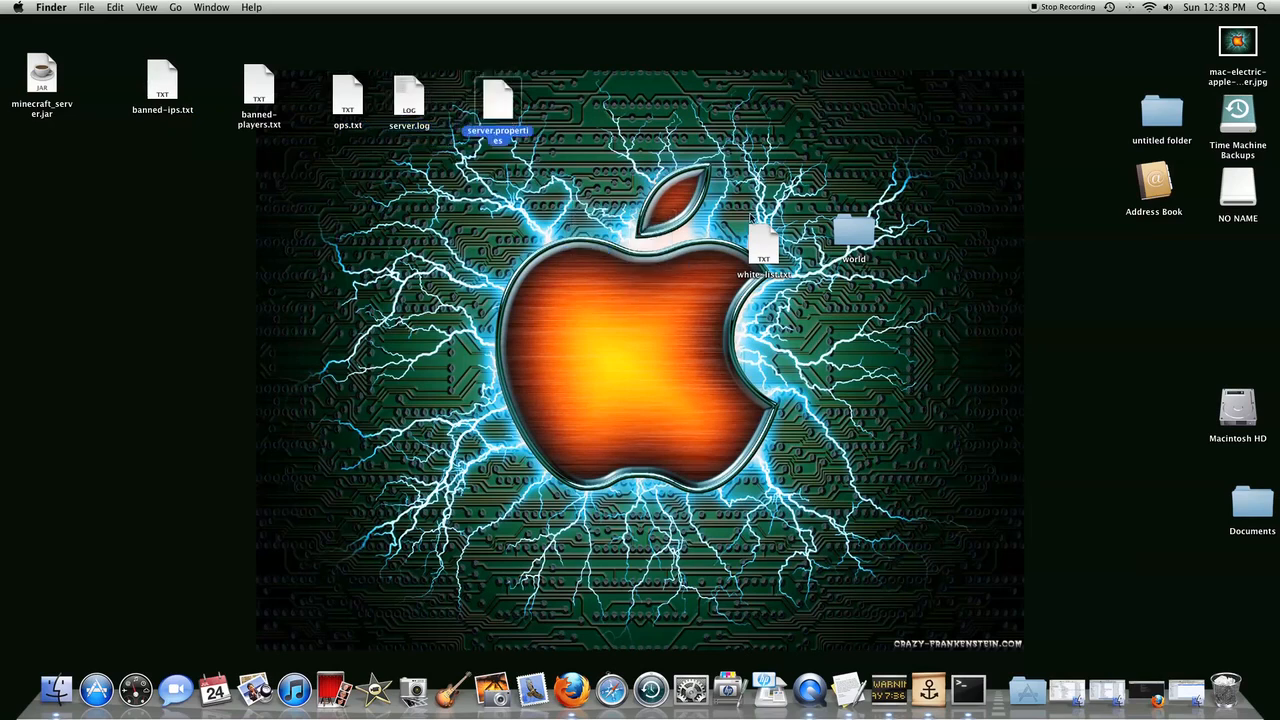
drag(763, 245, 580, 100)
drag(853, 232, 665, 100)
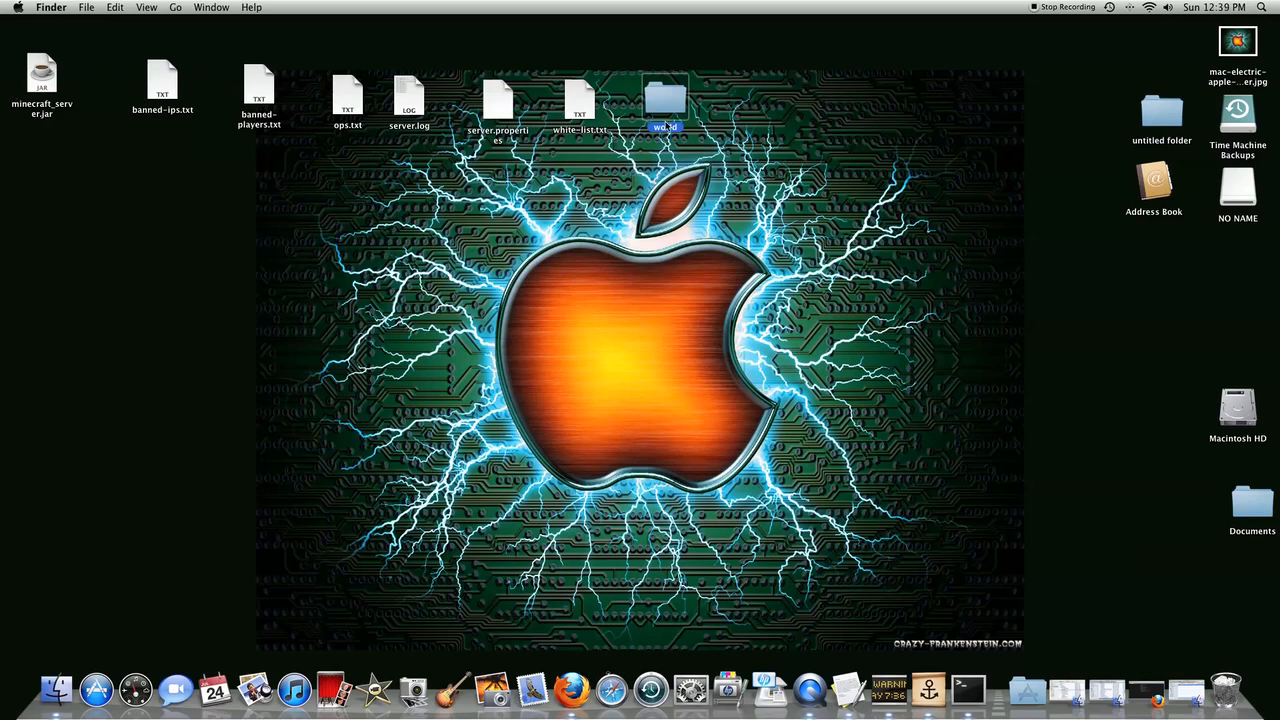
Step: Move minecraft_server.jar over beside banned-ips.txt at the row's start
click(742, 128)
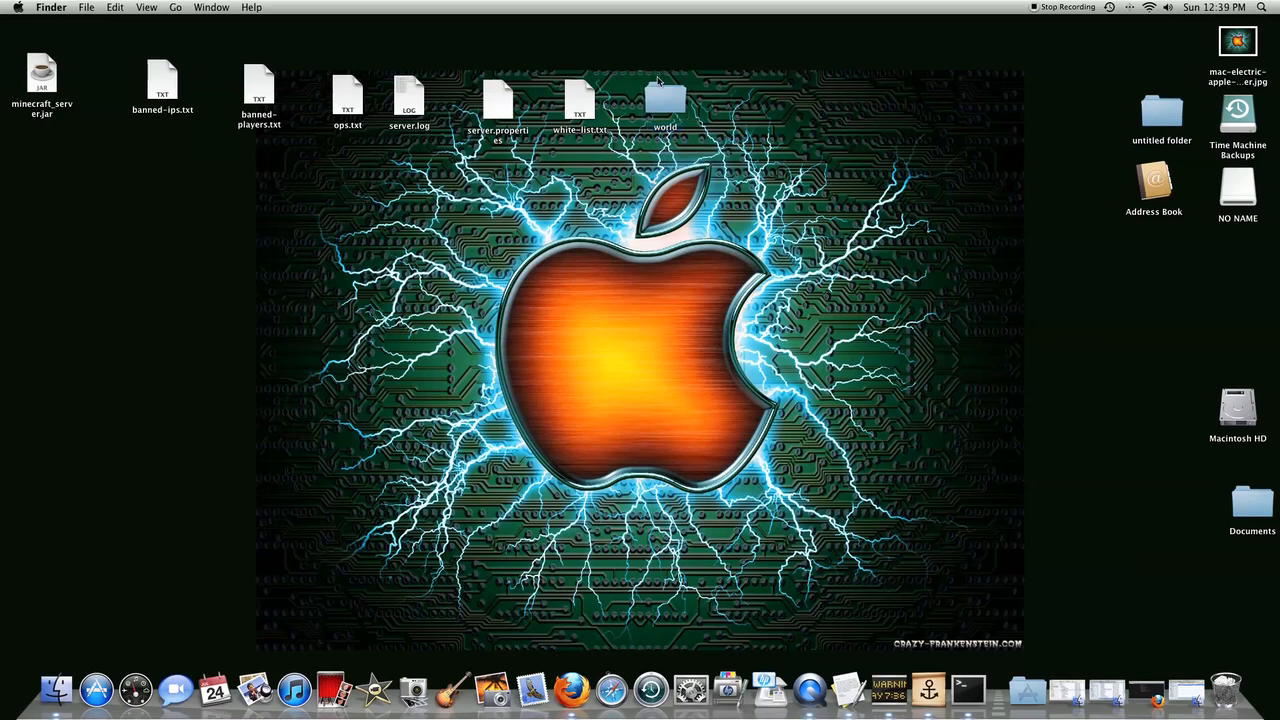
drag(626, 73, 735, 181)
drag(41, 72, 84, 80)
click(129, 157)
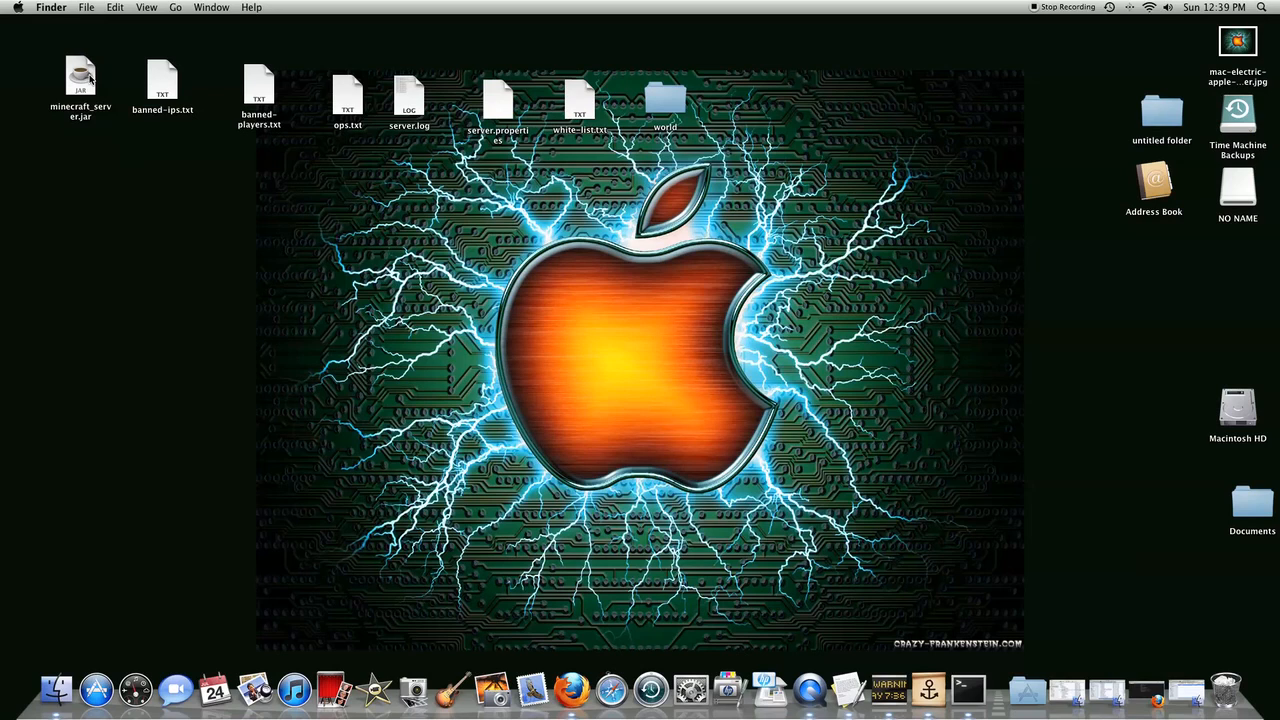
Step: View banned-ips.txt and banned-players.txt in TextEdit, confirming both are empty, and close them
double_click(168, 78)
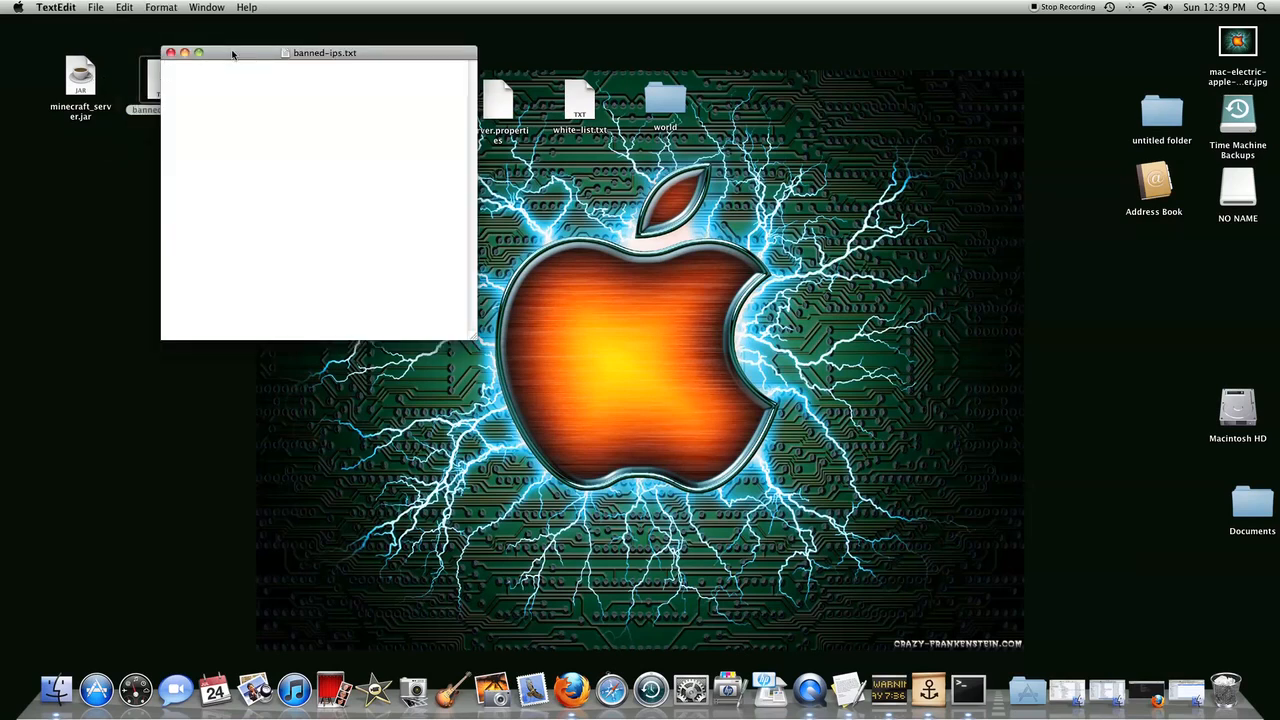
drag(233, 54, 285, 152)
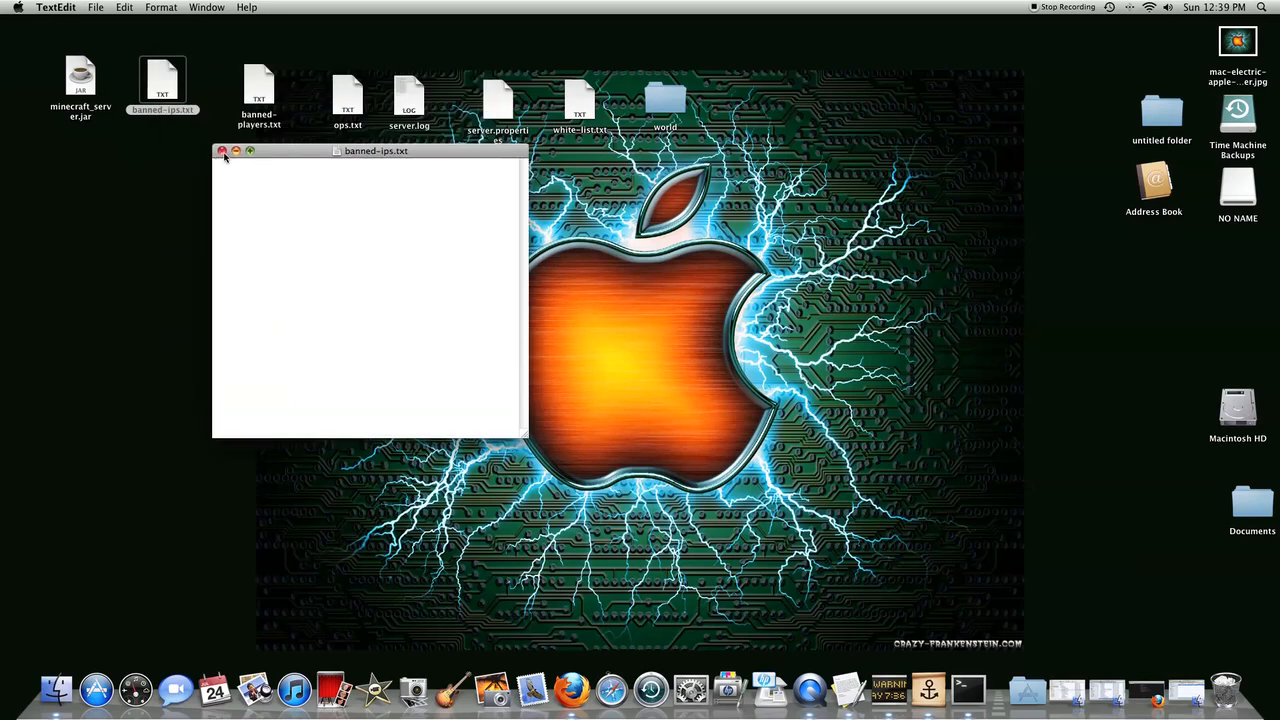
click(222, 151)
double_click(258, 90)
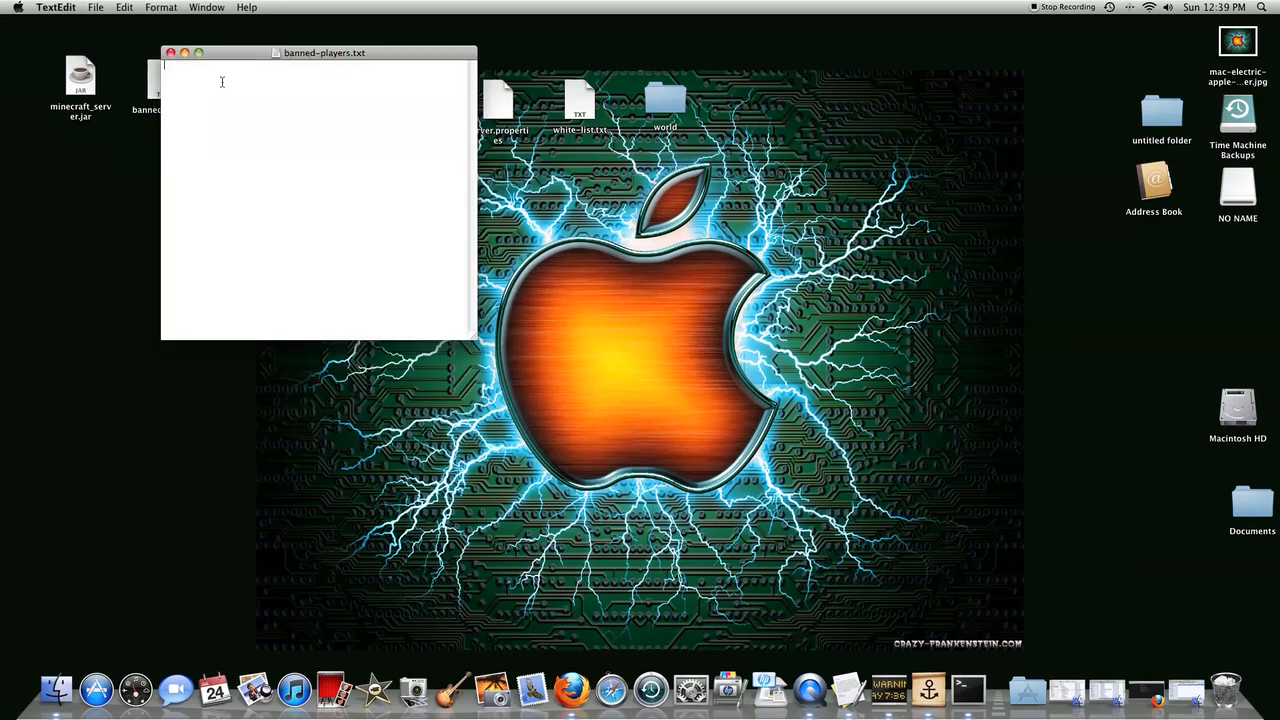
drag(224, 53, 246, 100)
click(185, 105)
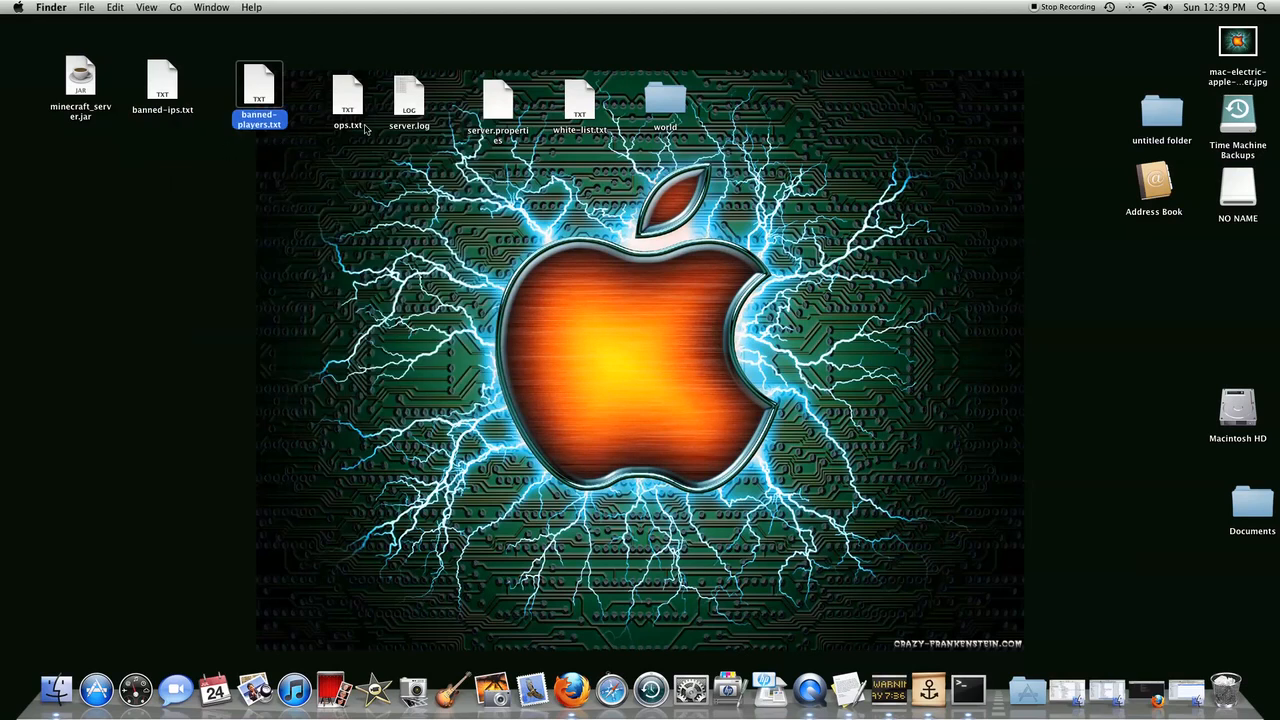
Step: Add the operator's username to ops.txt and save it on closing
click(352, 98)
double_click(352, 98)
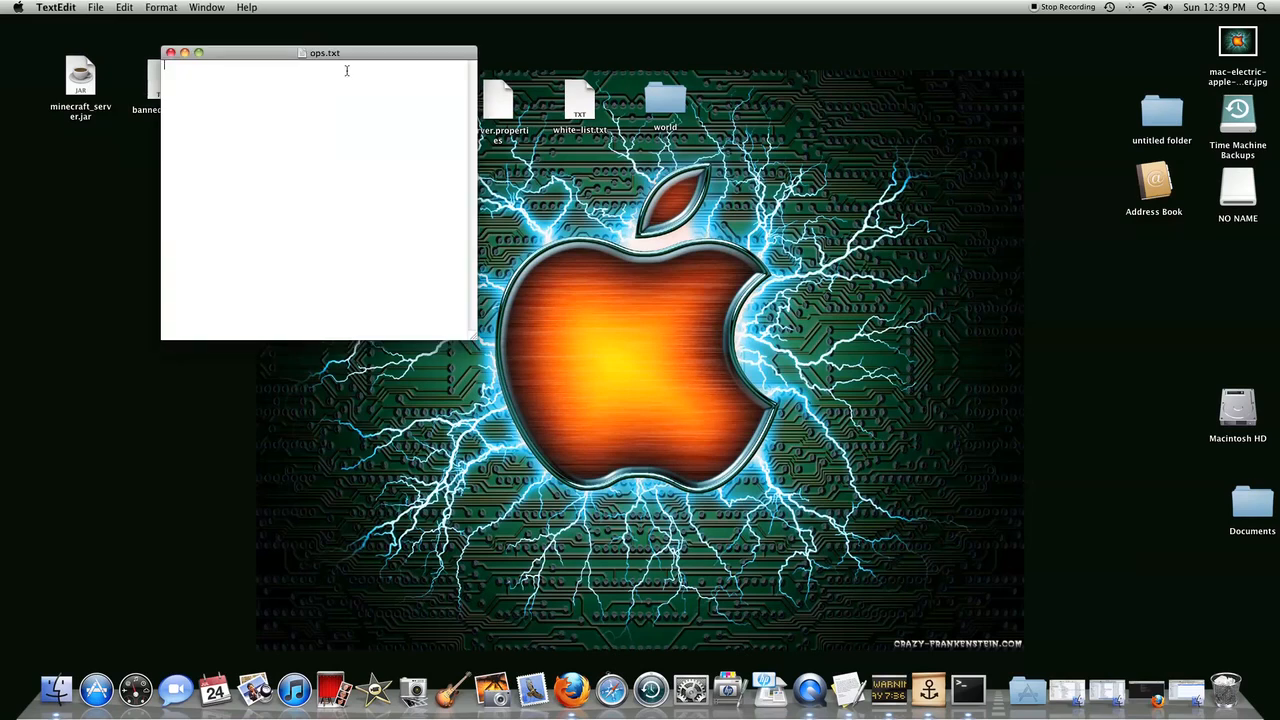
drag(345, 52, 577, 149)
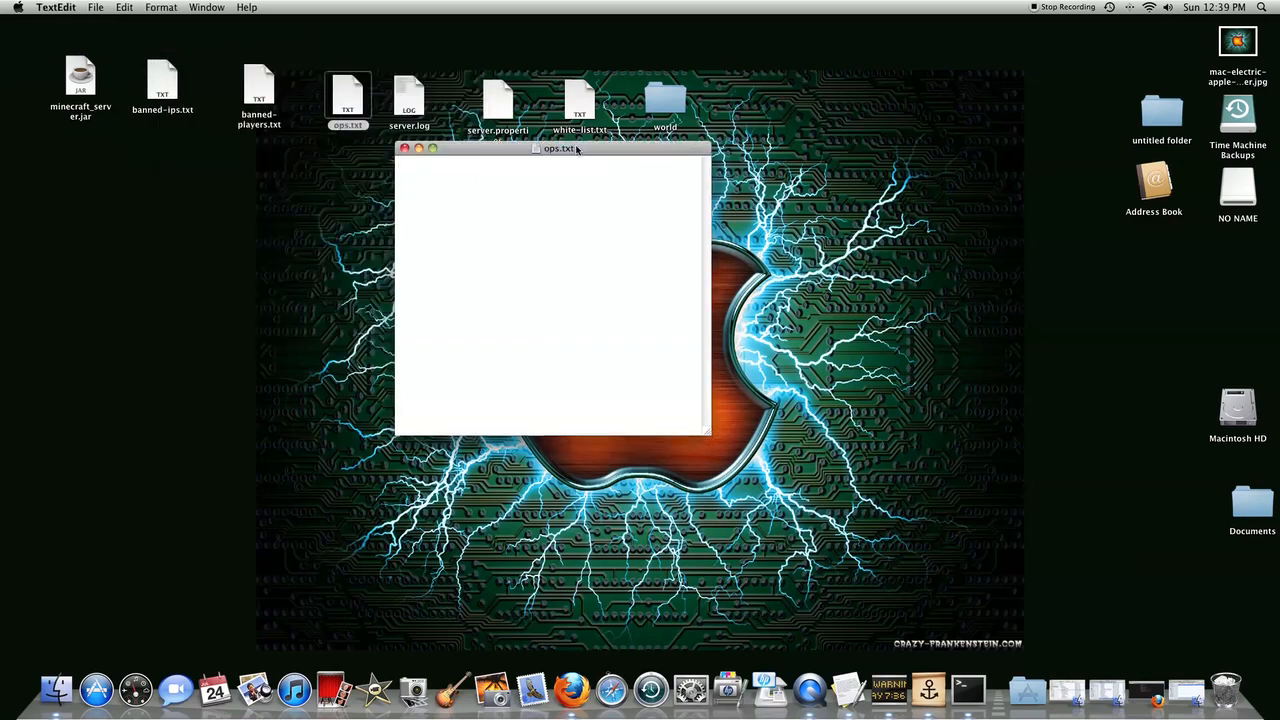
text(tuboodle)
click(404, 148)
click(665, 232)
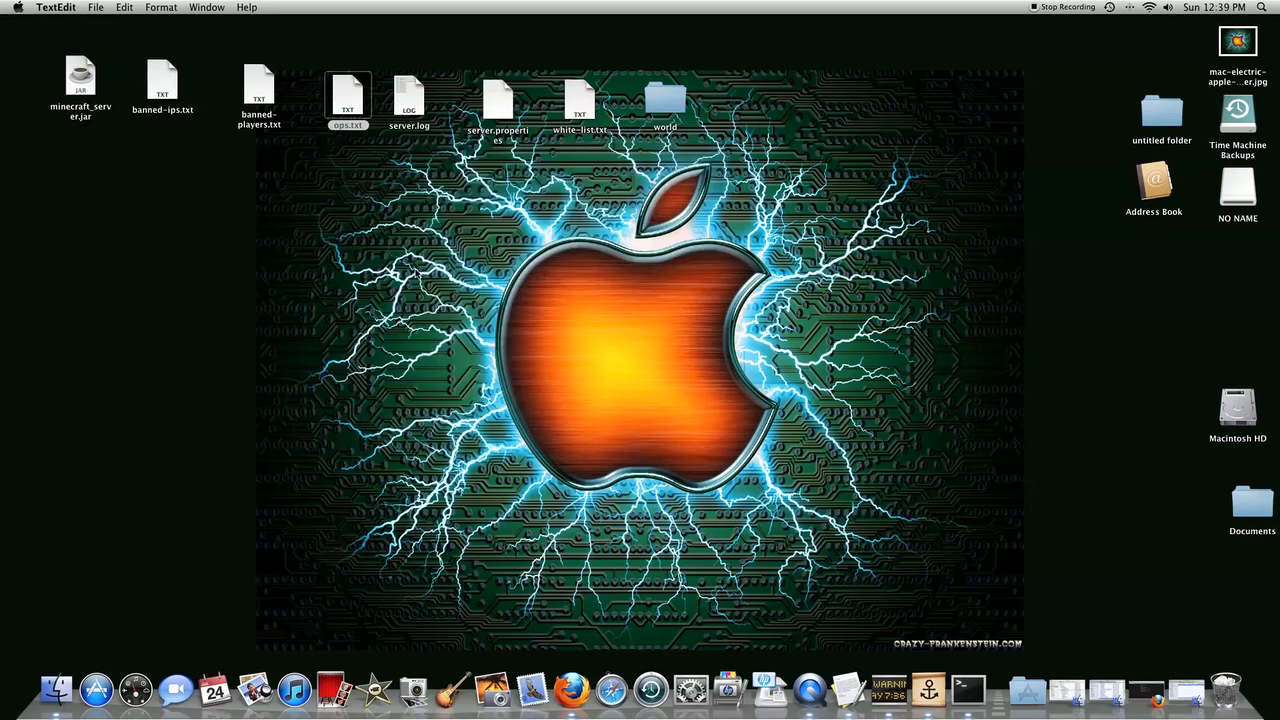
click(416, 272)
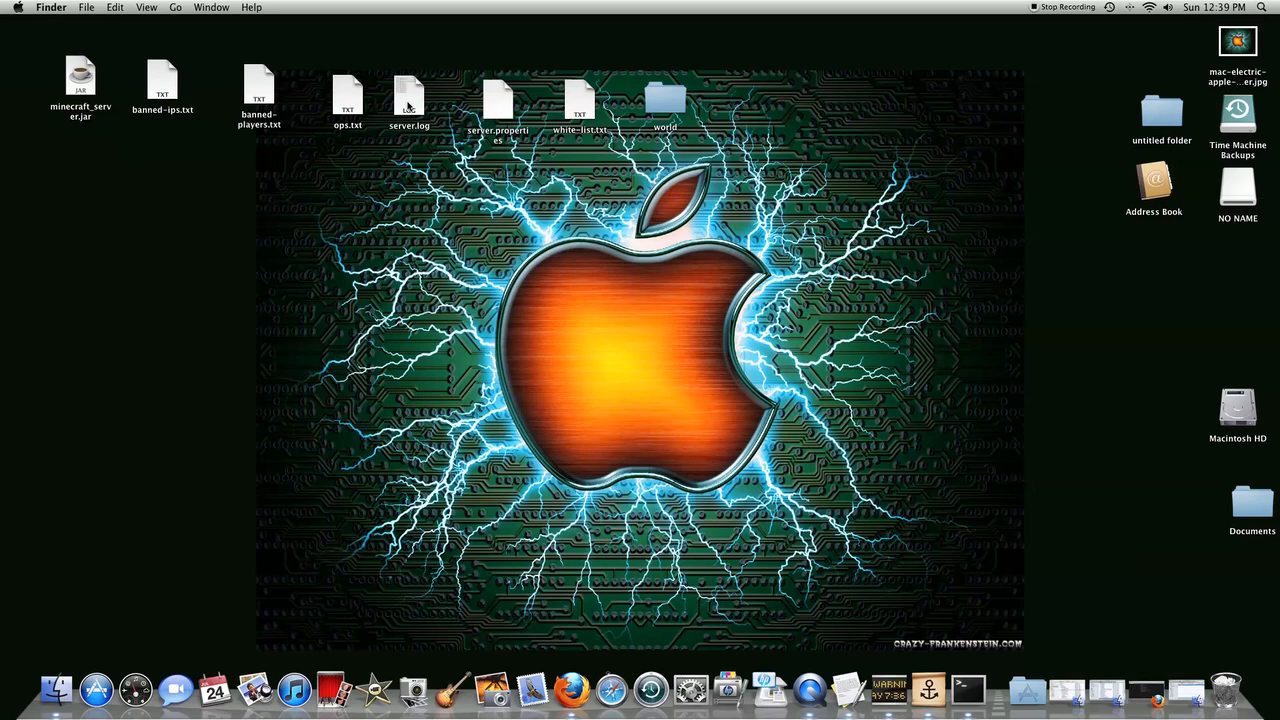
Step: Check the home folder on the main hard drive and close its window again
drag(408, 104, 425, 106)
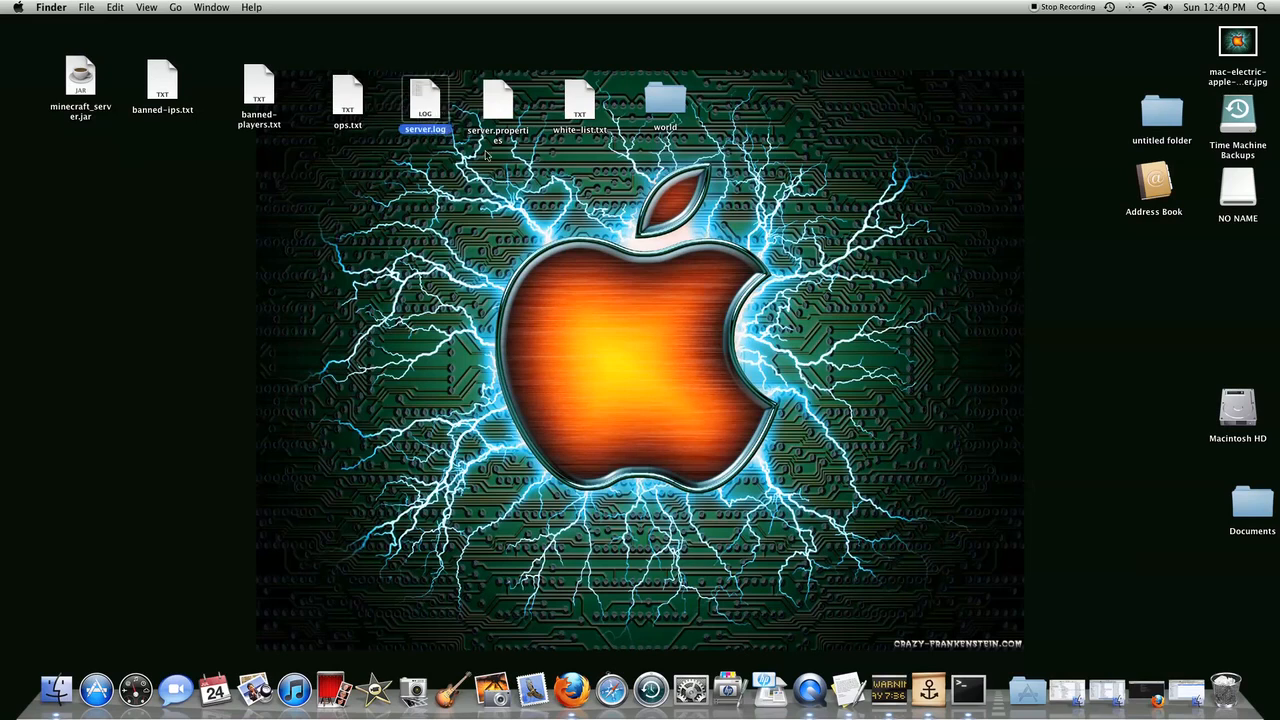
click(490, 156)
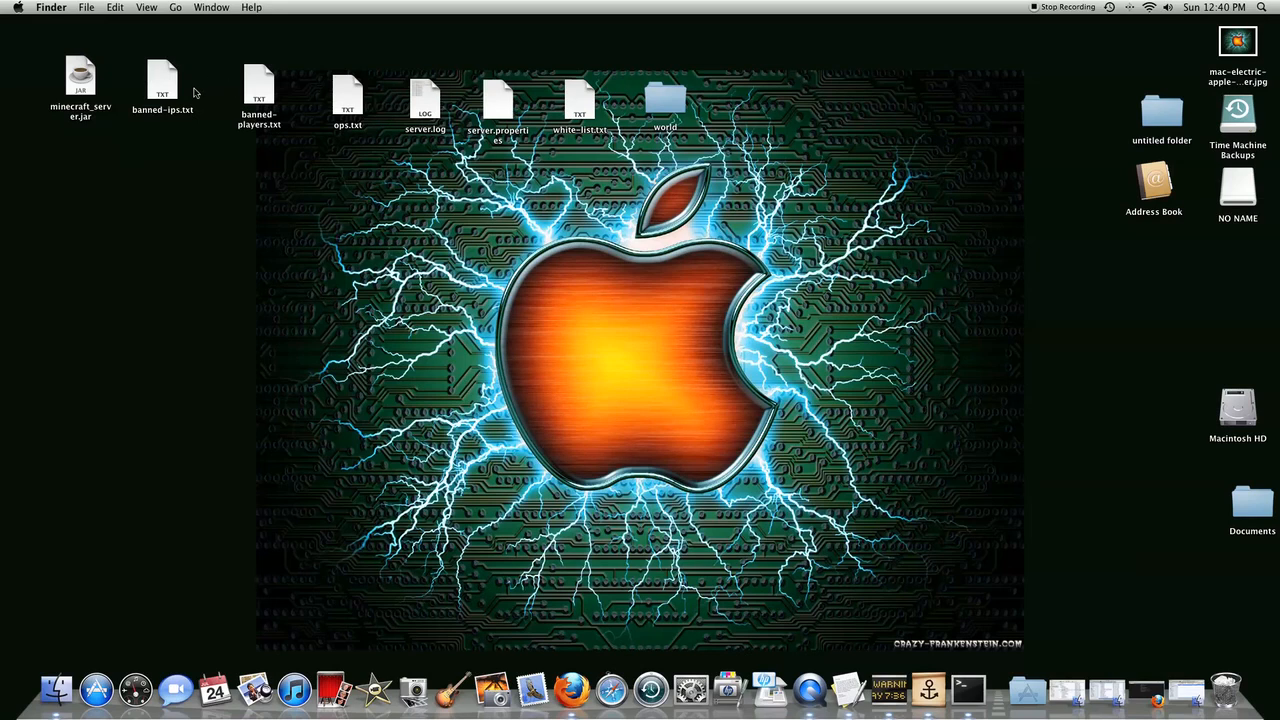
double_click(1238, 410)
click(549, 322)
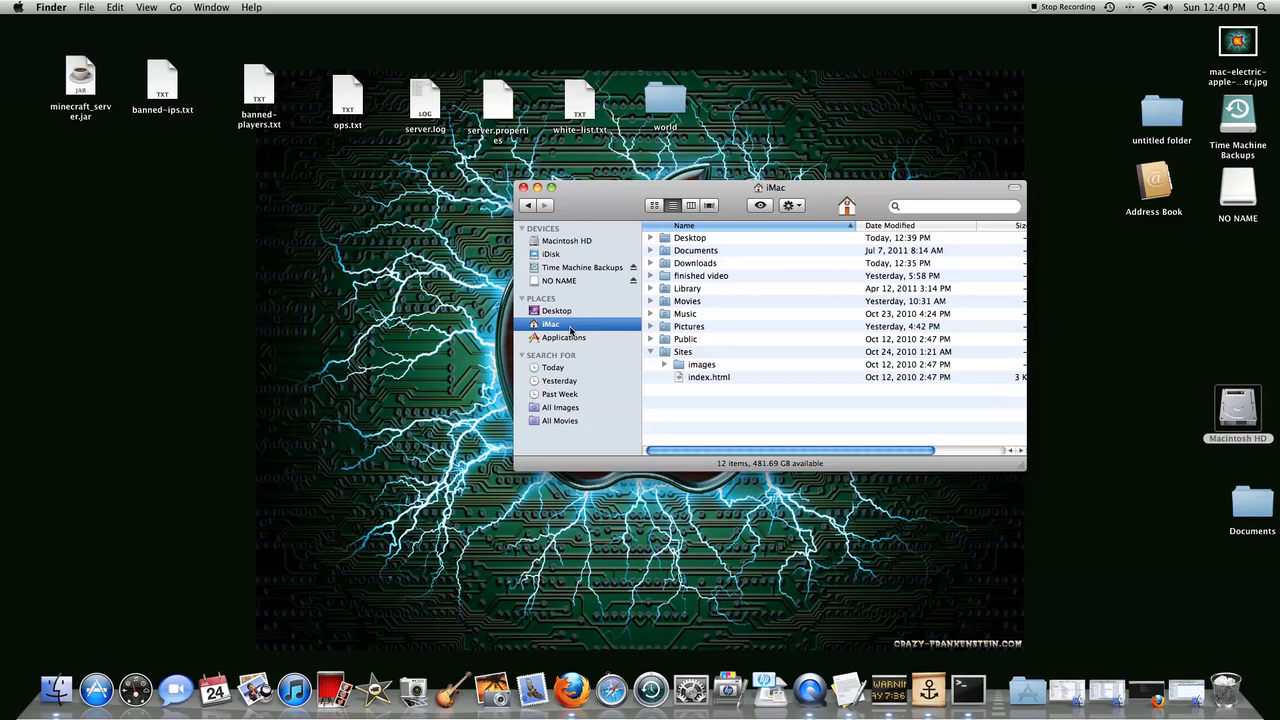
mouse_move(759, 195)
mouse_down()
mouse_move(383, 368)
mouse_move(848, 275)
mouse_up()
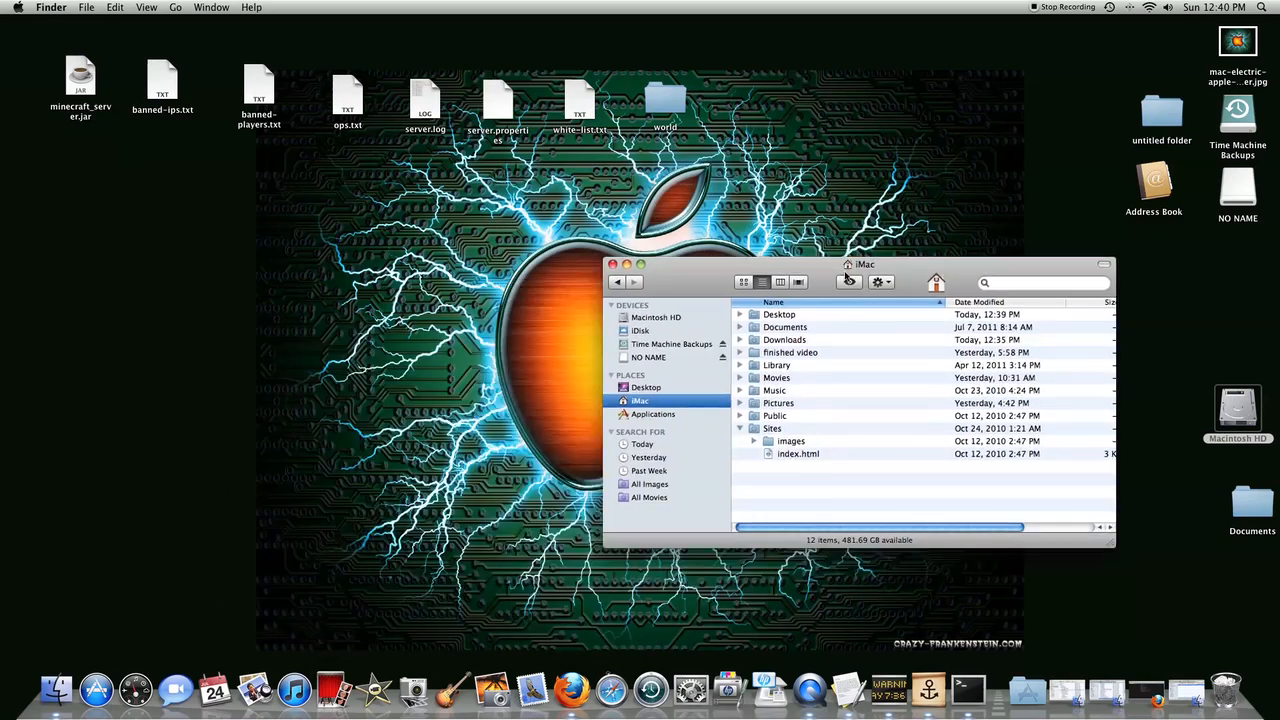
click(613, 264)
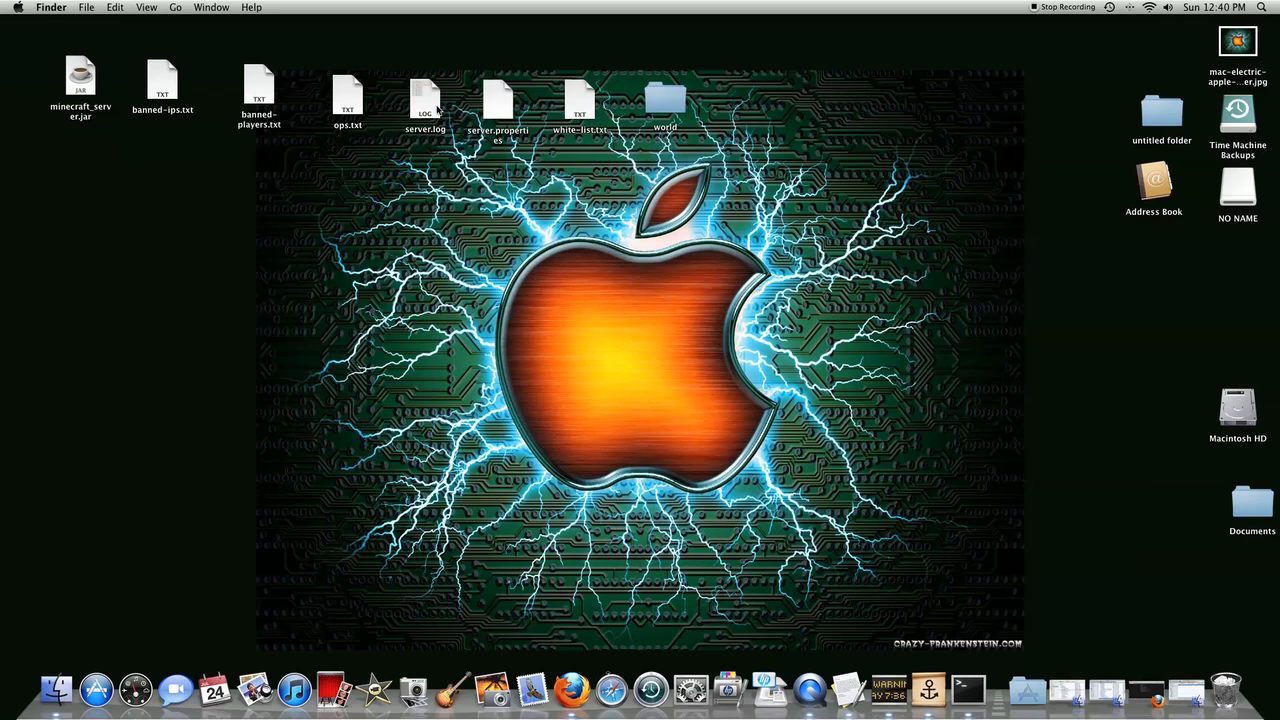
Step: Drag the server file icons and world folder left and up into one tidy row
drag(262, 95, 240, 88)
drag(347, 105, 308, 92)
drag(425, 105, 385, 95)
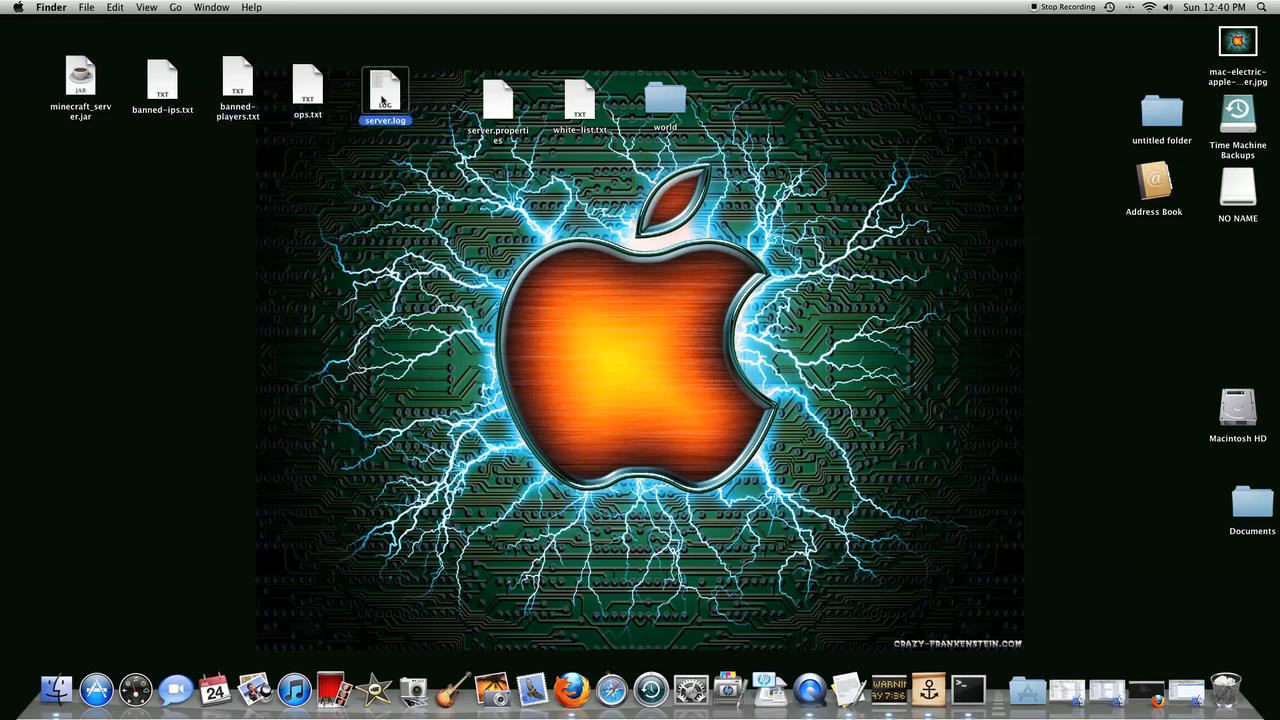
click(497, 100)
drag(497, 100, 458, 90)
drag(580, 100, 532, 90)
drag(656, 99, 601, 95)
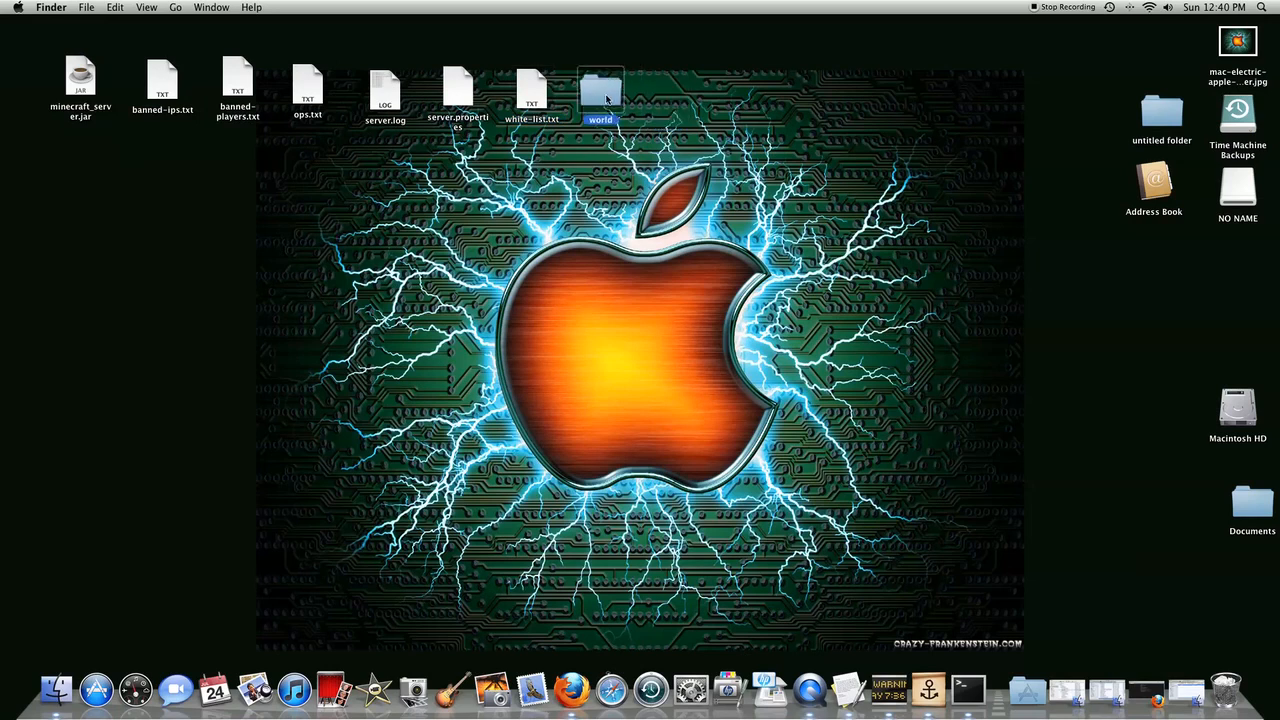
click(705, 124)
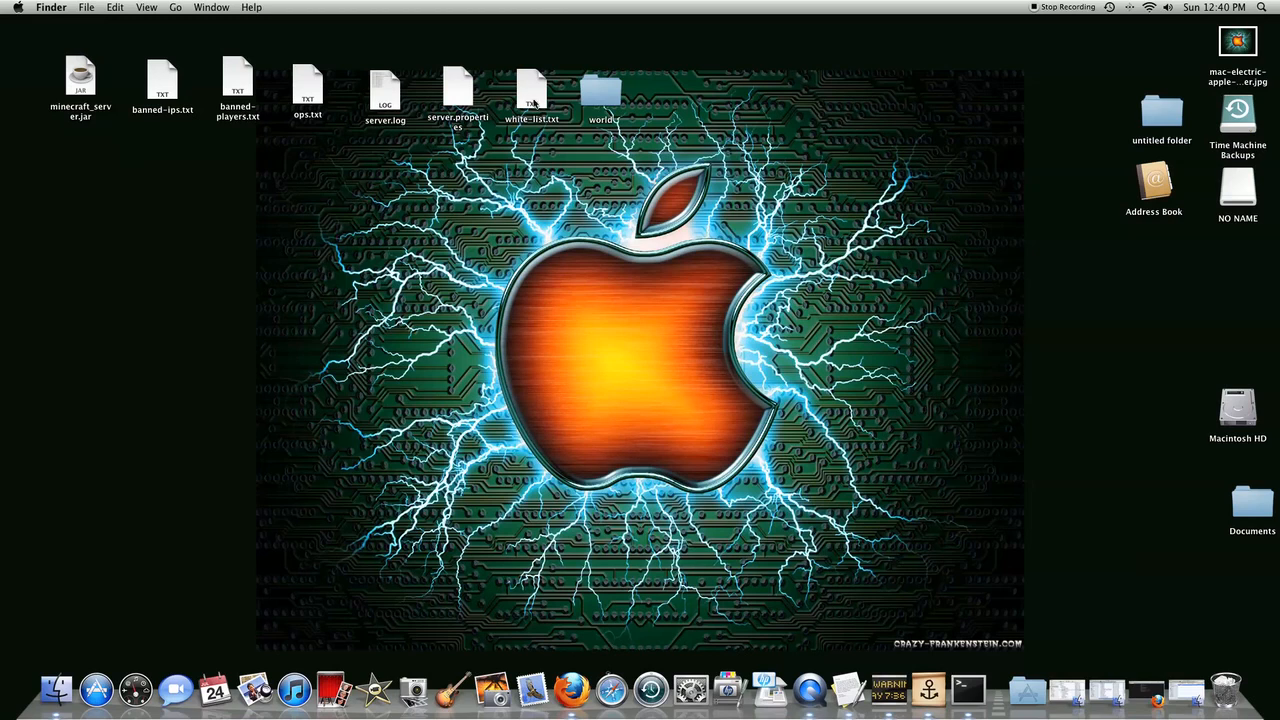
Step: View the empty white-list.txt, close it, and open server.properties in TextEdit
double_click(532, 92)
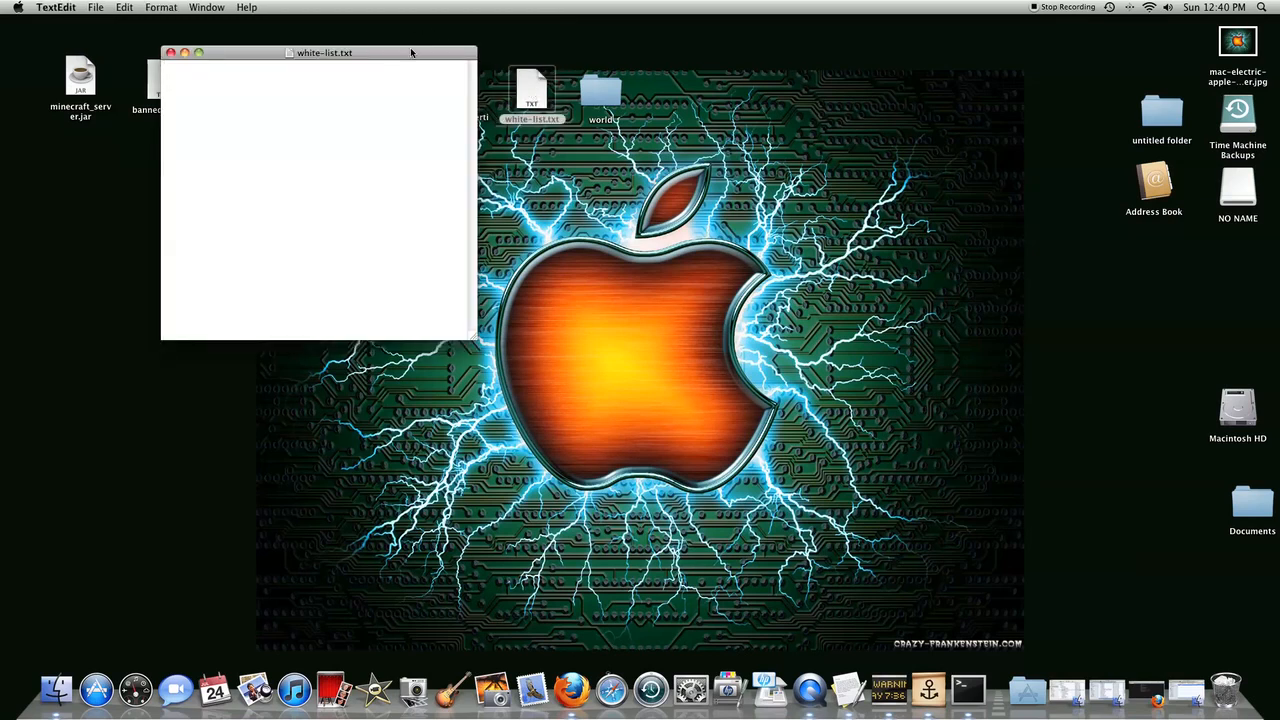
drag(396, 54, 794, 150)
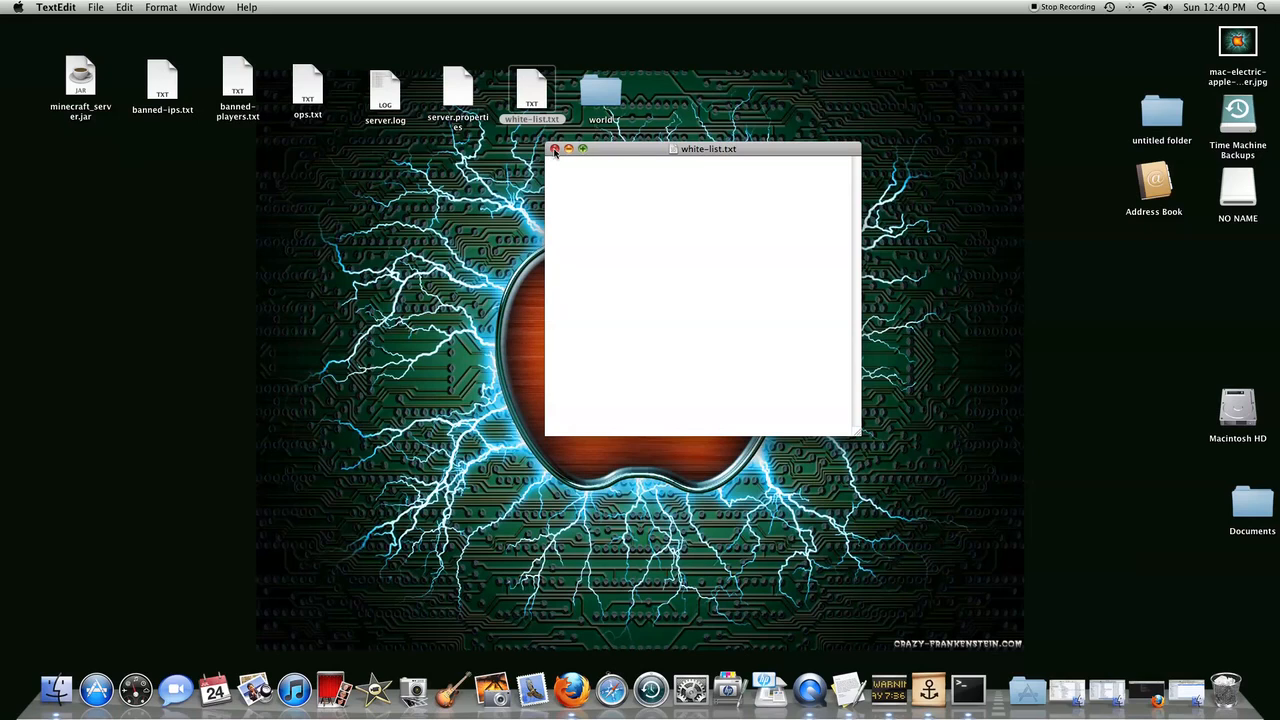
click(554, 150)
double_click(458, 100)
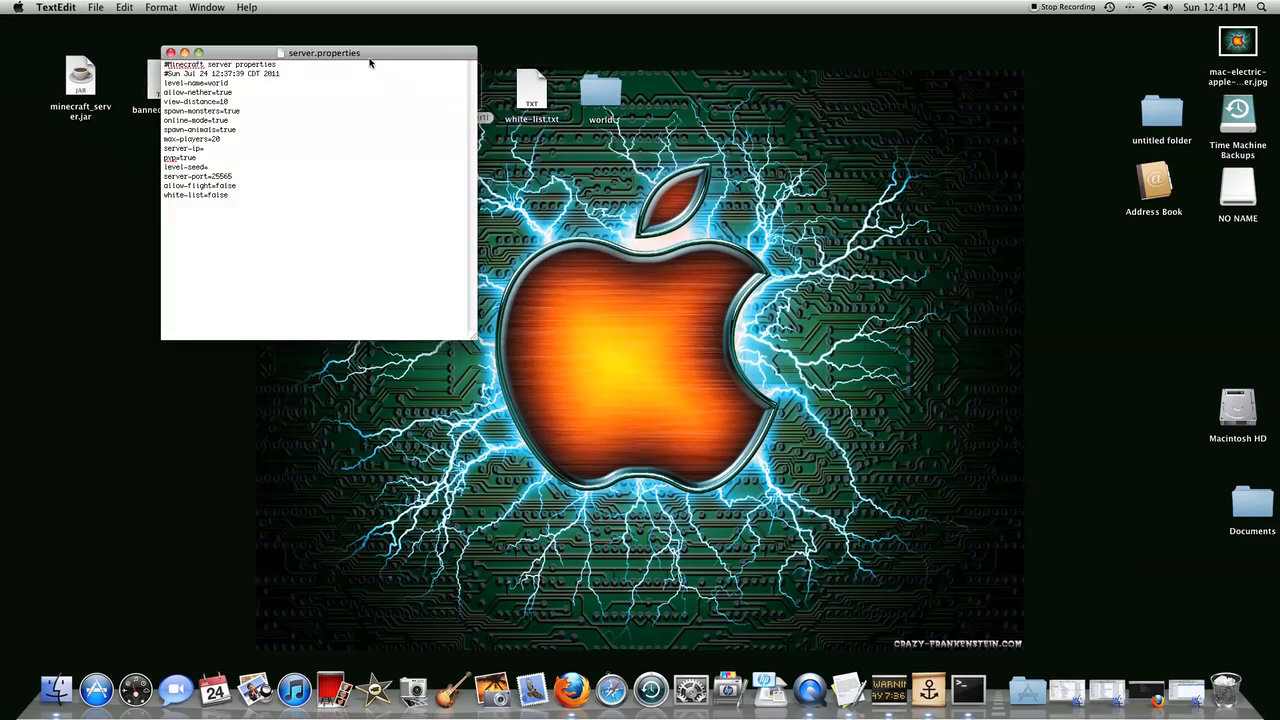
Step: Change online-mode=true to false in server.properties
drag(370, 62, 706, 164)
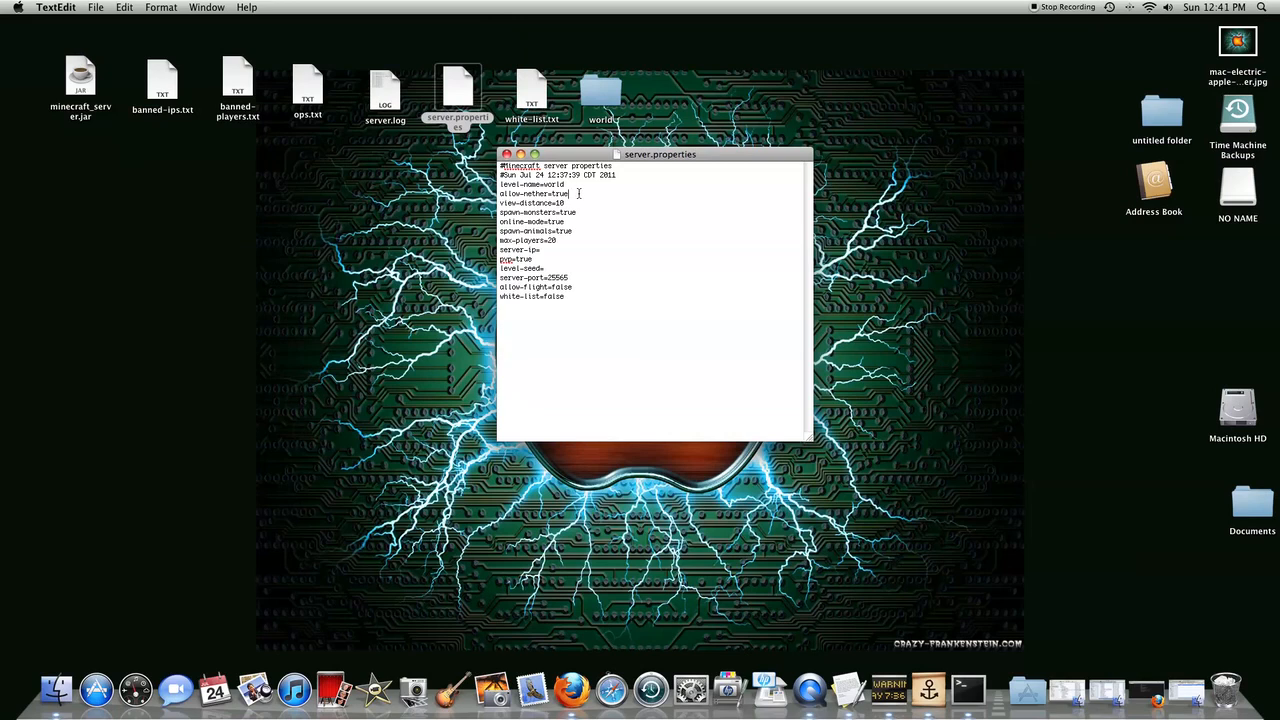
click(571, 203)
click(580, 212)
click(578, 224)
key(BackSpace)
key(BackSpace)
text(fal)
Step: Change pvp=true to false
click(593, 233)
click(562, 244)
click(546, 250)
click(536, 259)
click(536, 259)
key(BackSpace)
key(BackSpace)
text(se)
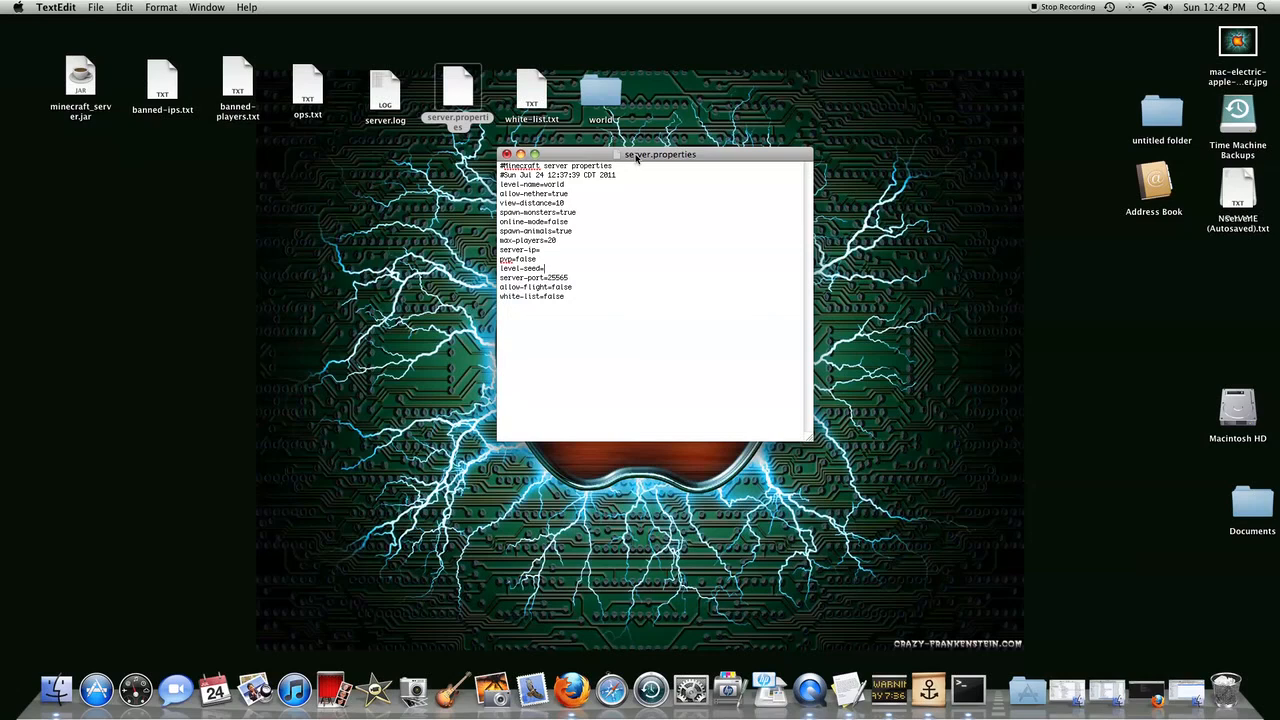
Step: Retype allow-flight=false and close the document so the save prompt appears
drag(636, 157, 622, 140)
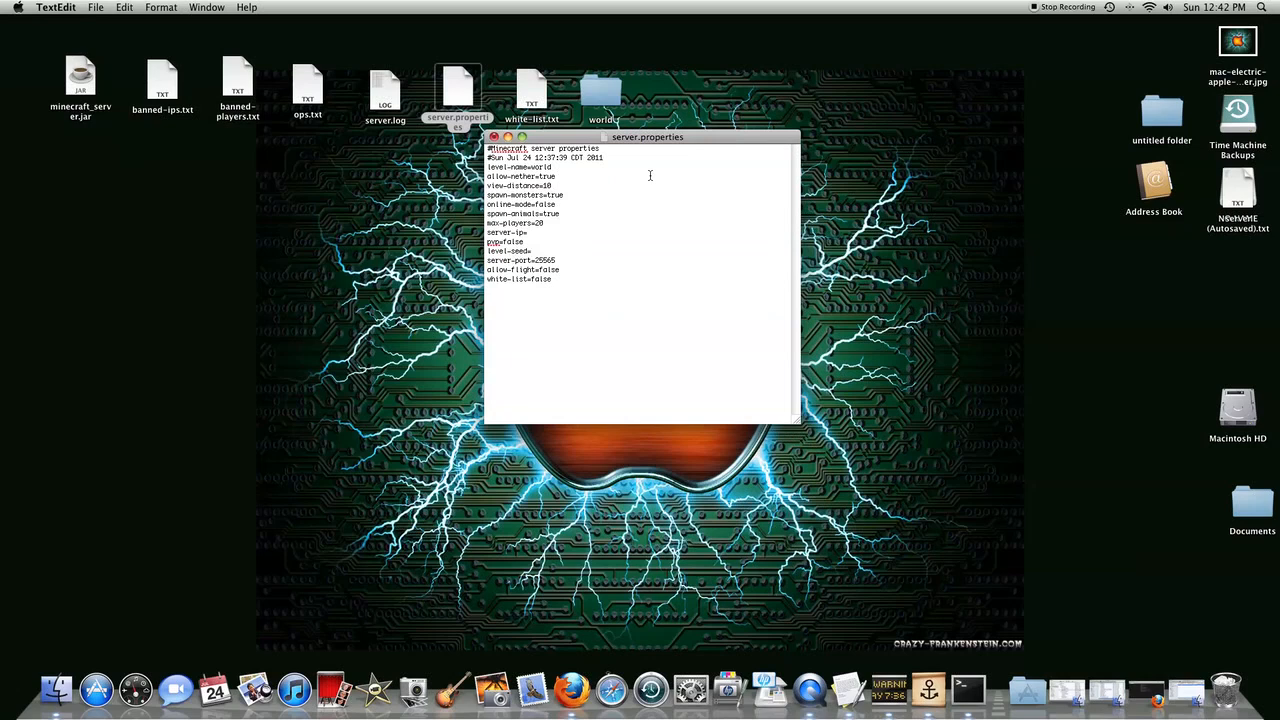
click(556, 260)
click(562, 270)
key(BackSpace)
key(BackSpace)
key(BackSpace)
key(BackSpace)
key(BackSpace)
text(alse)
click(494, 137)
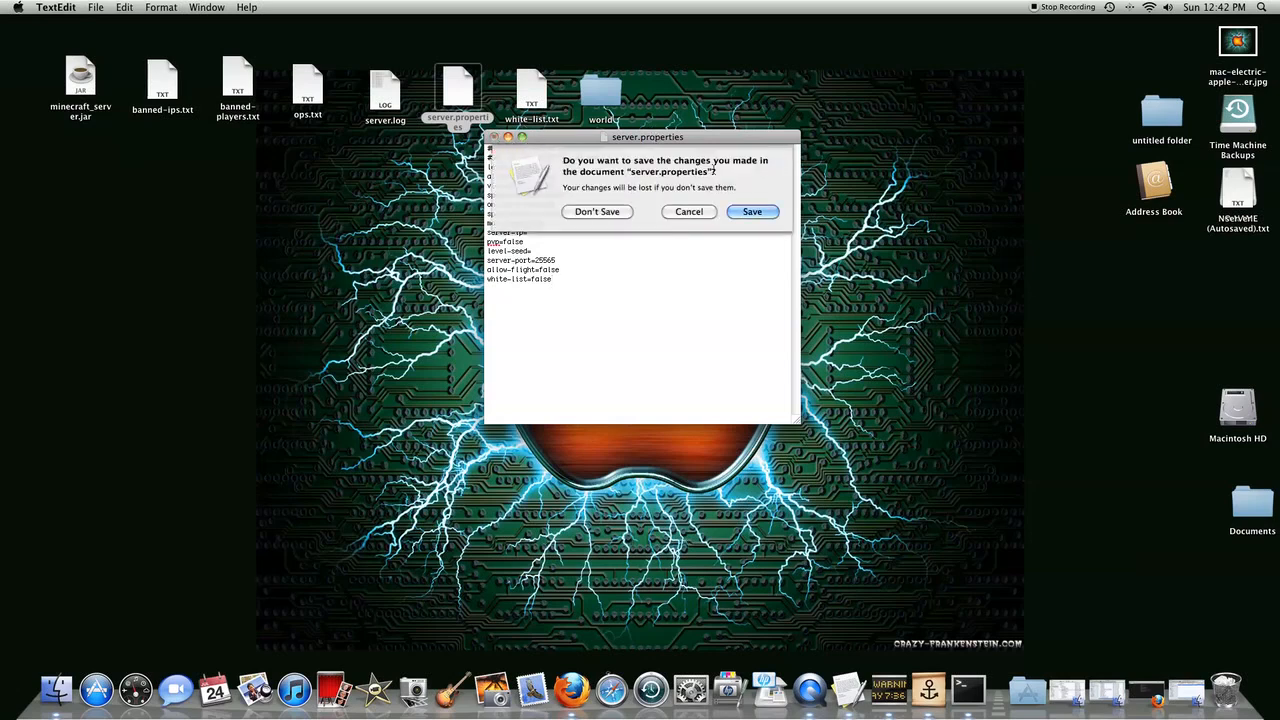
Step: Save the server.properties changes, close the document and return to the desktop
click(752, 211)
click(628, 174)
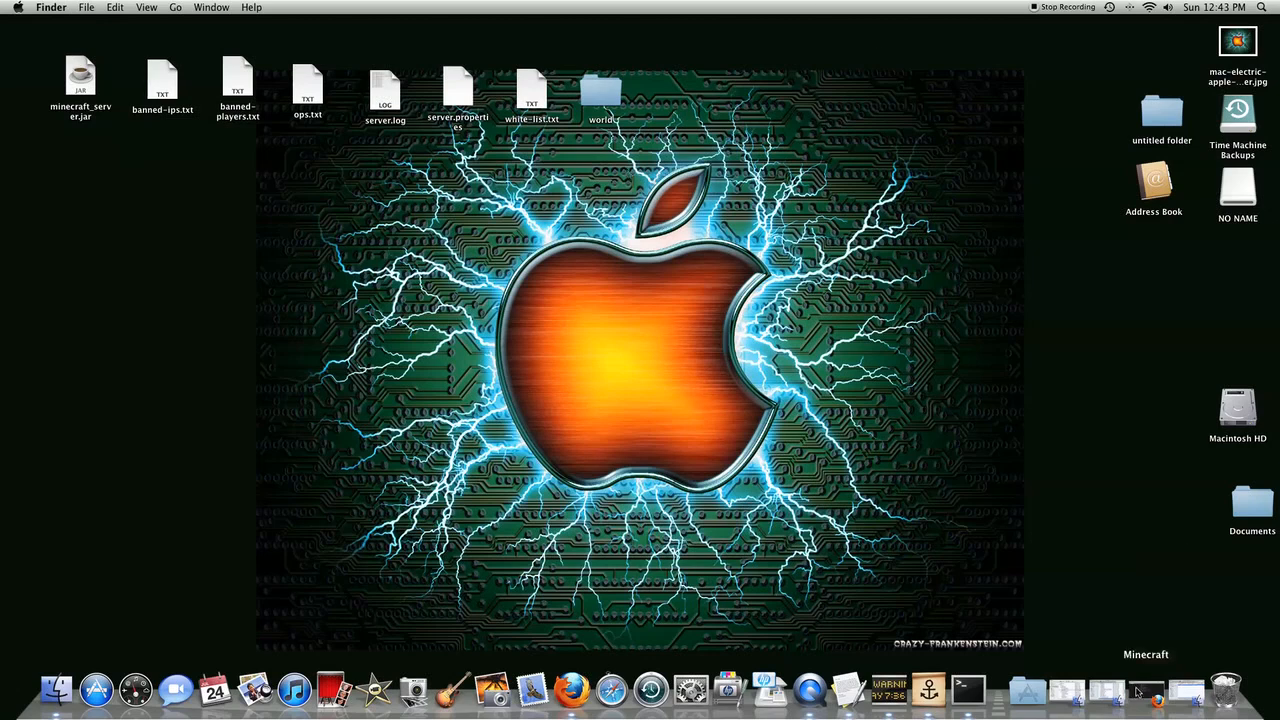
Step: Go to the Softpedia Port Map 1.3.1 page and its download locations
click(1148, 692)
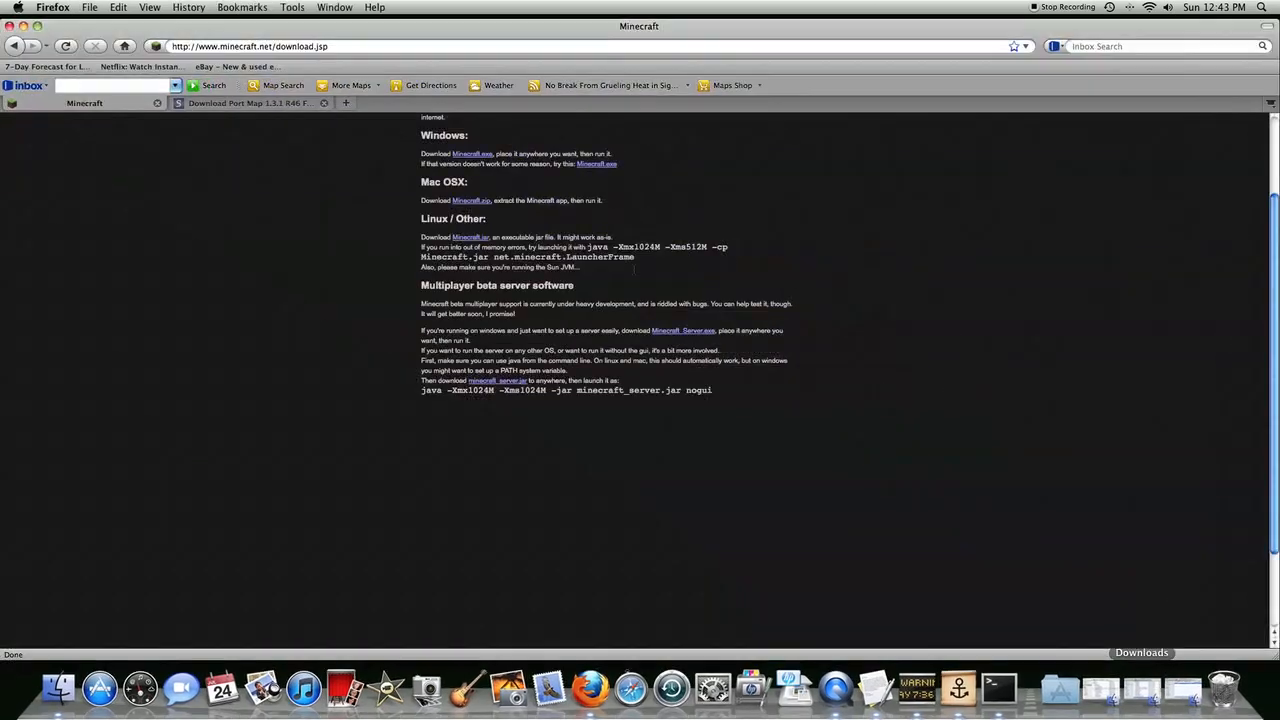
click(233, 104)
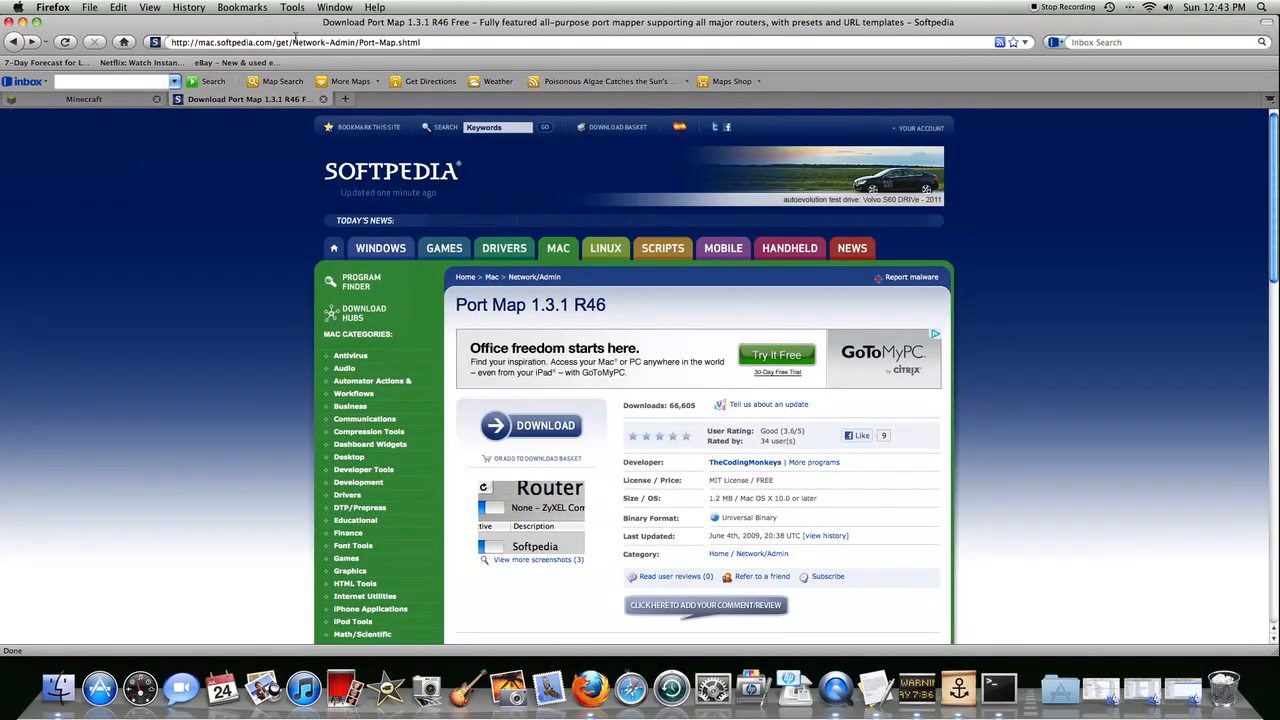
scroll(180, 270, down, 5)
scroll(180, 270, down, 5)
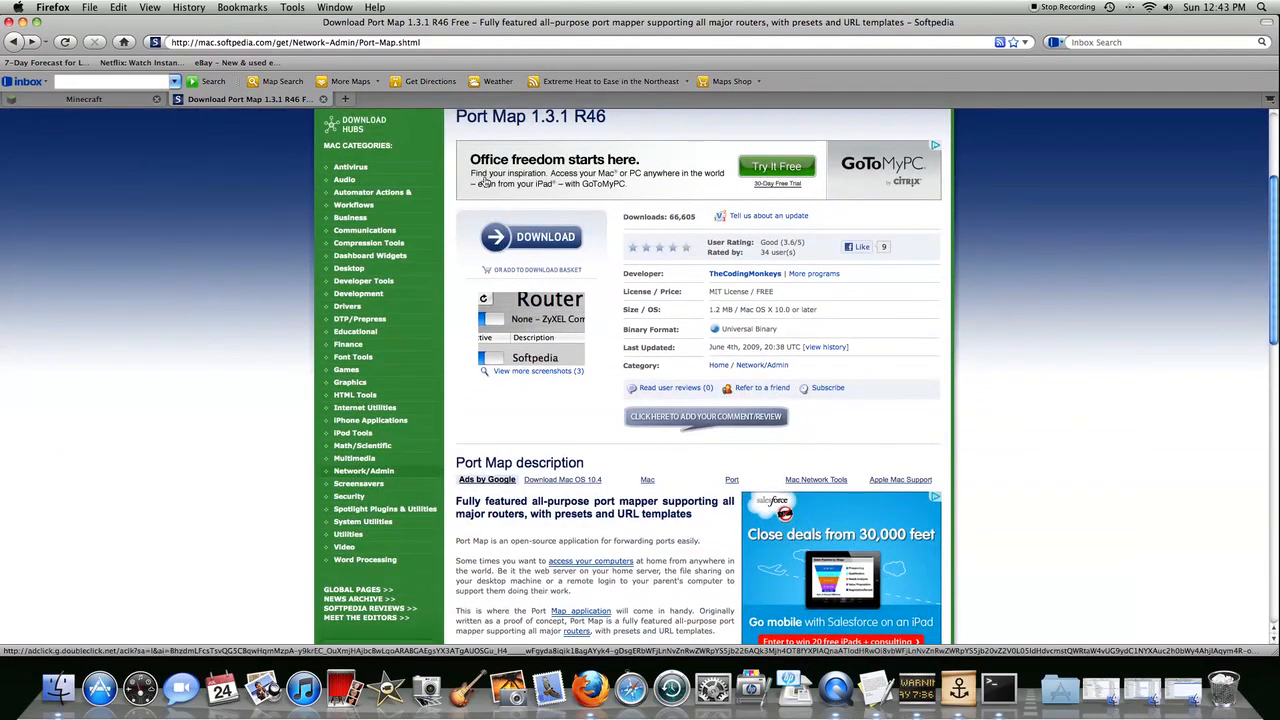
drag(458, 118, 512, 118)
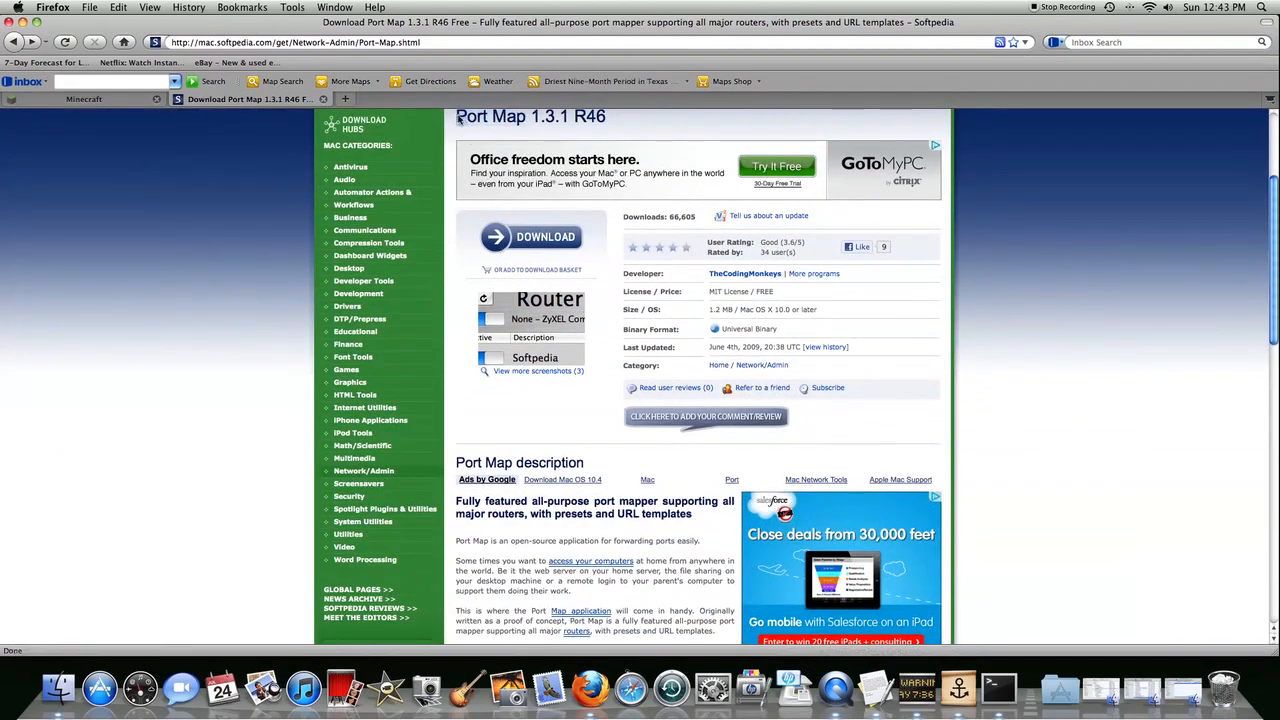
click(550, 130)
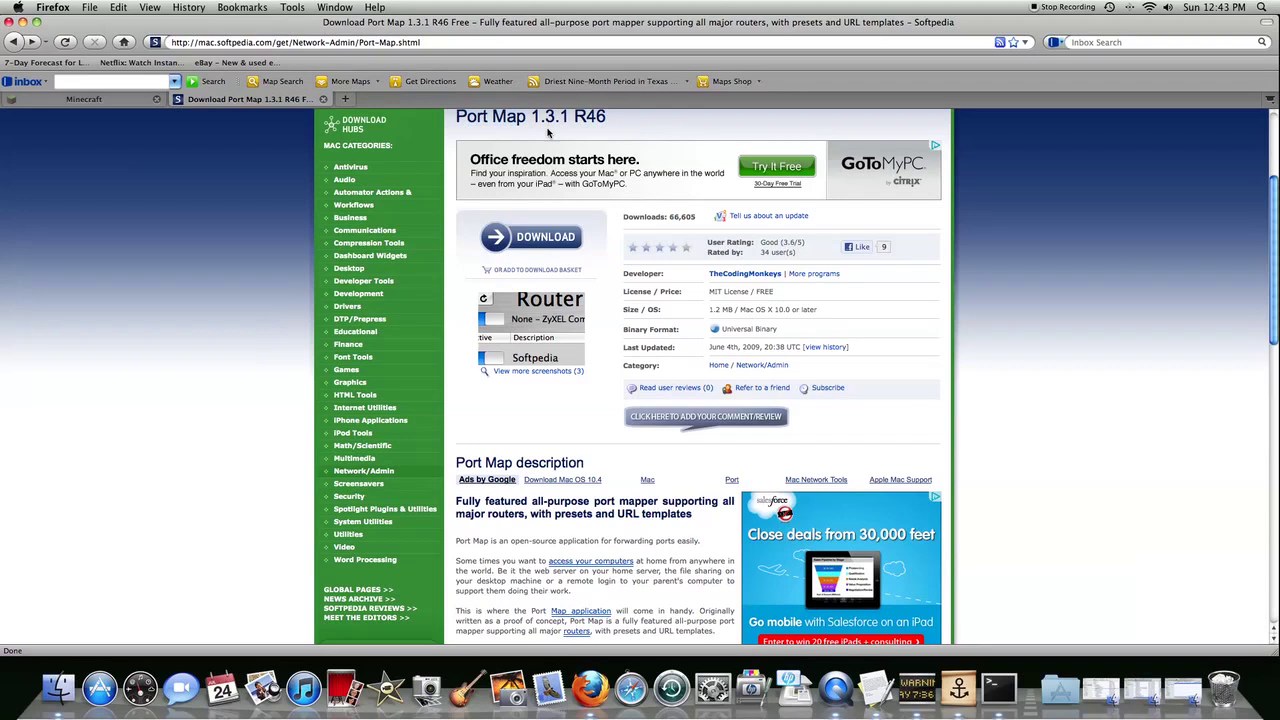
click(527, 242)
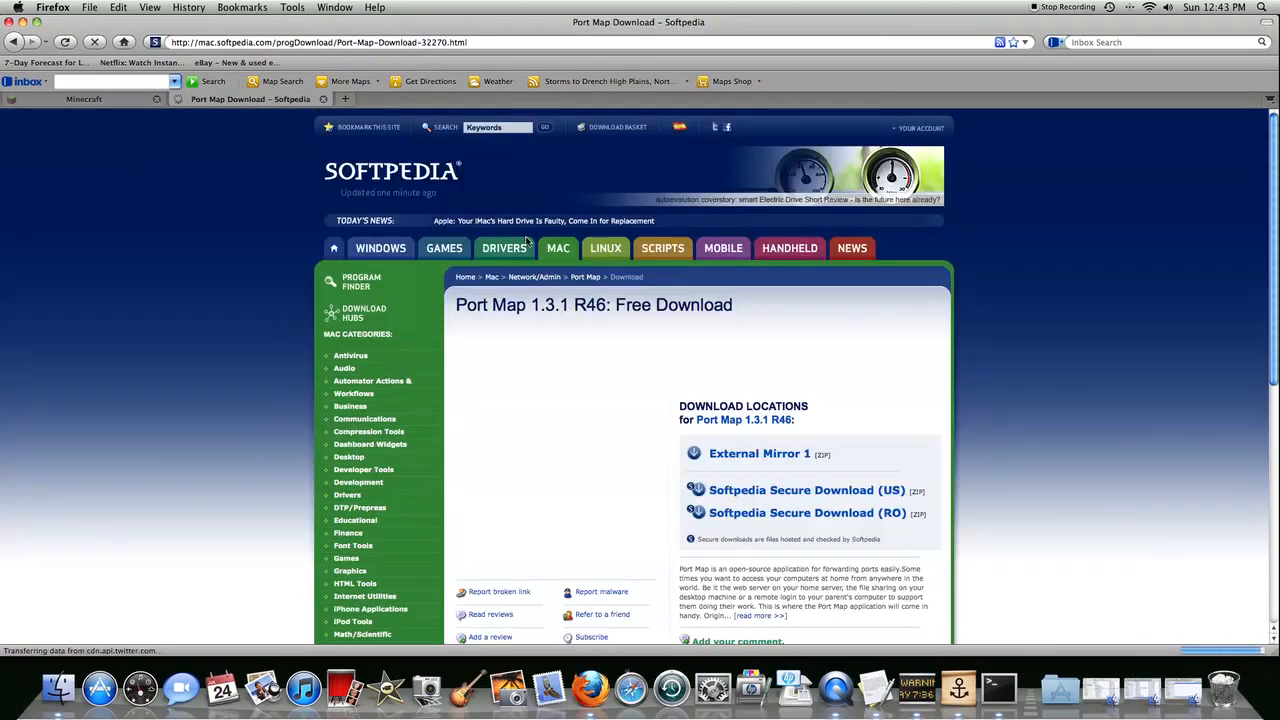
scroll(943, 348, down, 2)
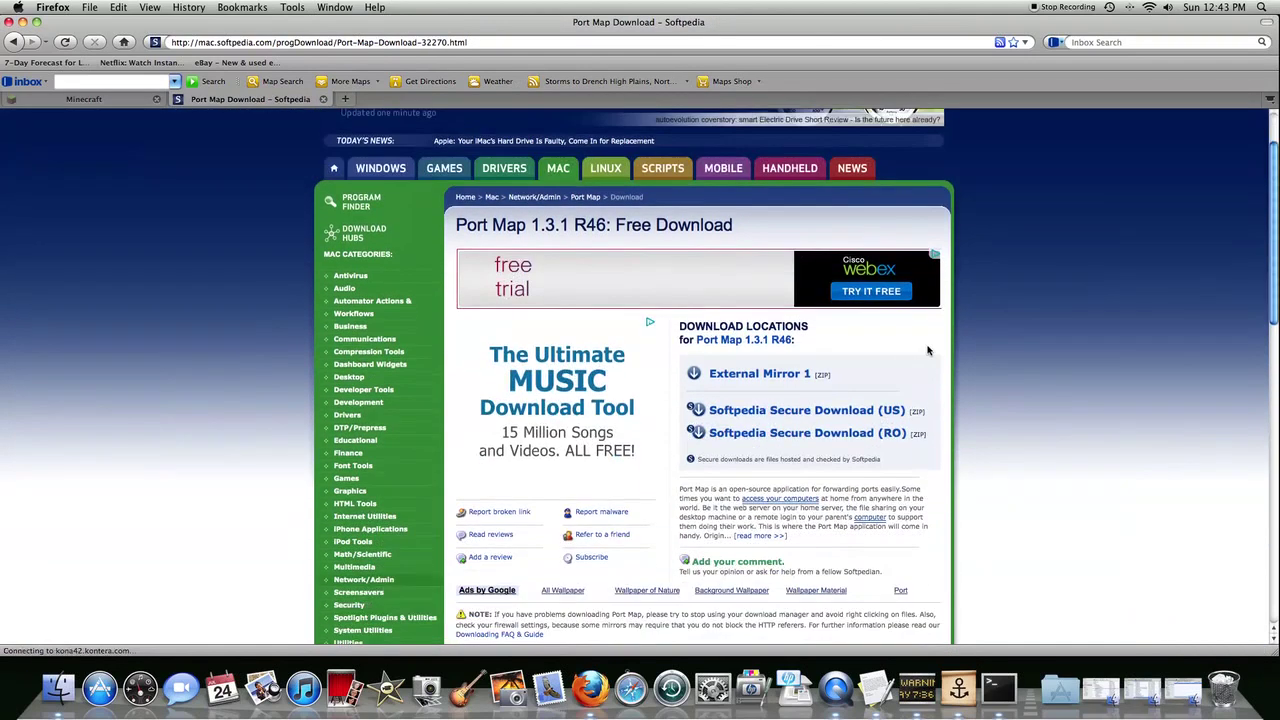
Step: Download PortMap-1.3.1-r46.zip from the US mirror, save it to disk and close Firefox
click(754, 412)
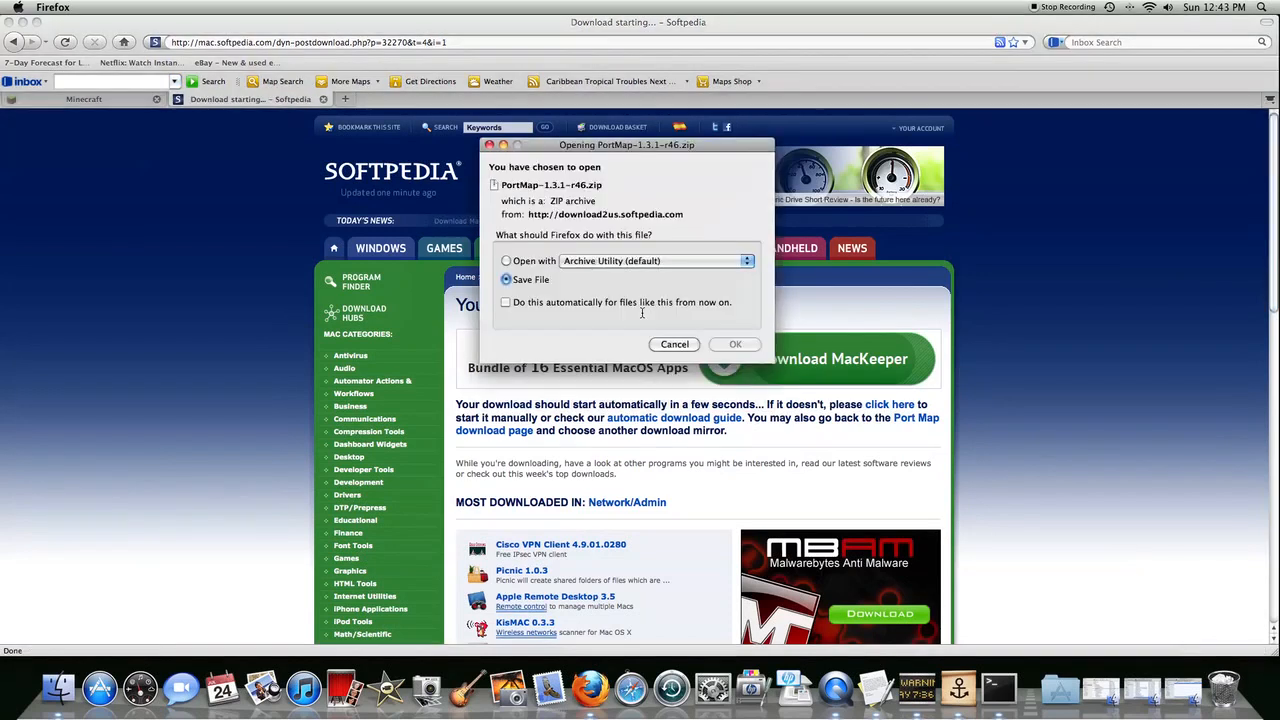
drag(570, 148, 628, 116)
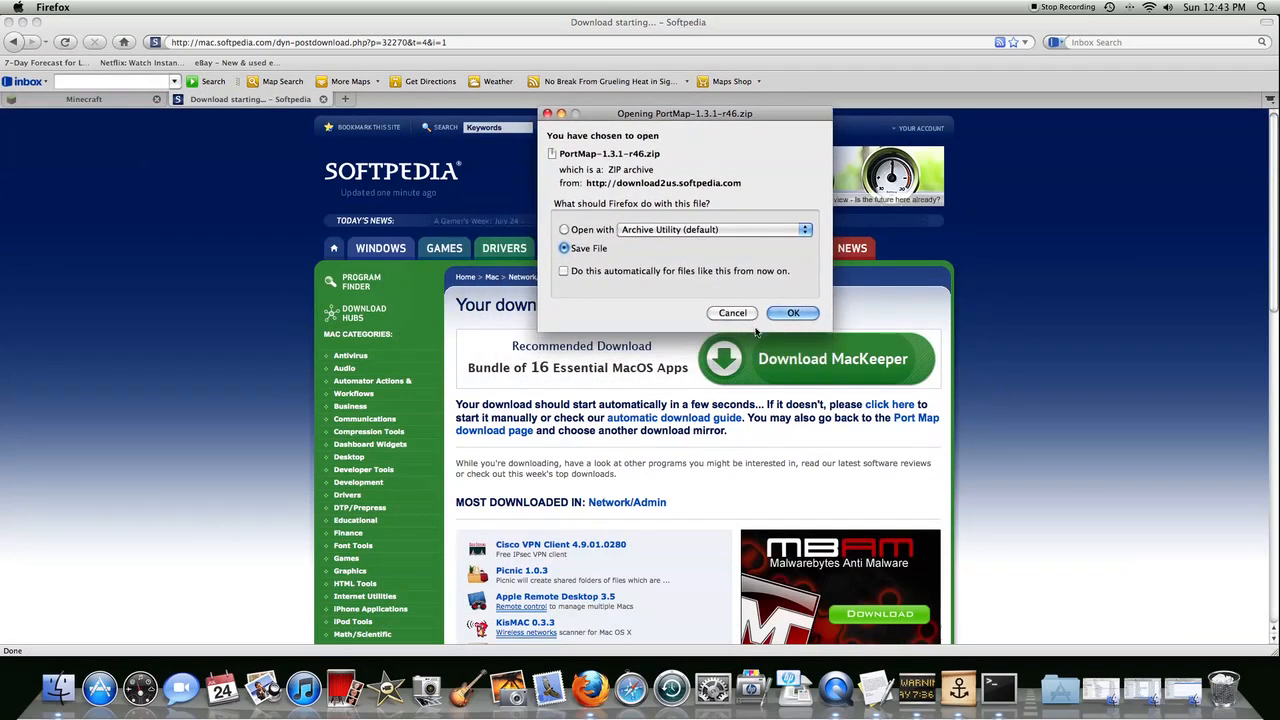
click(793, 313)
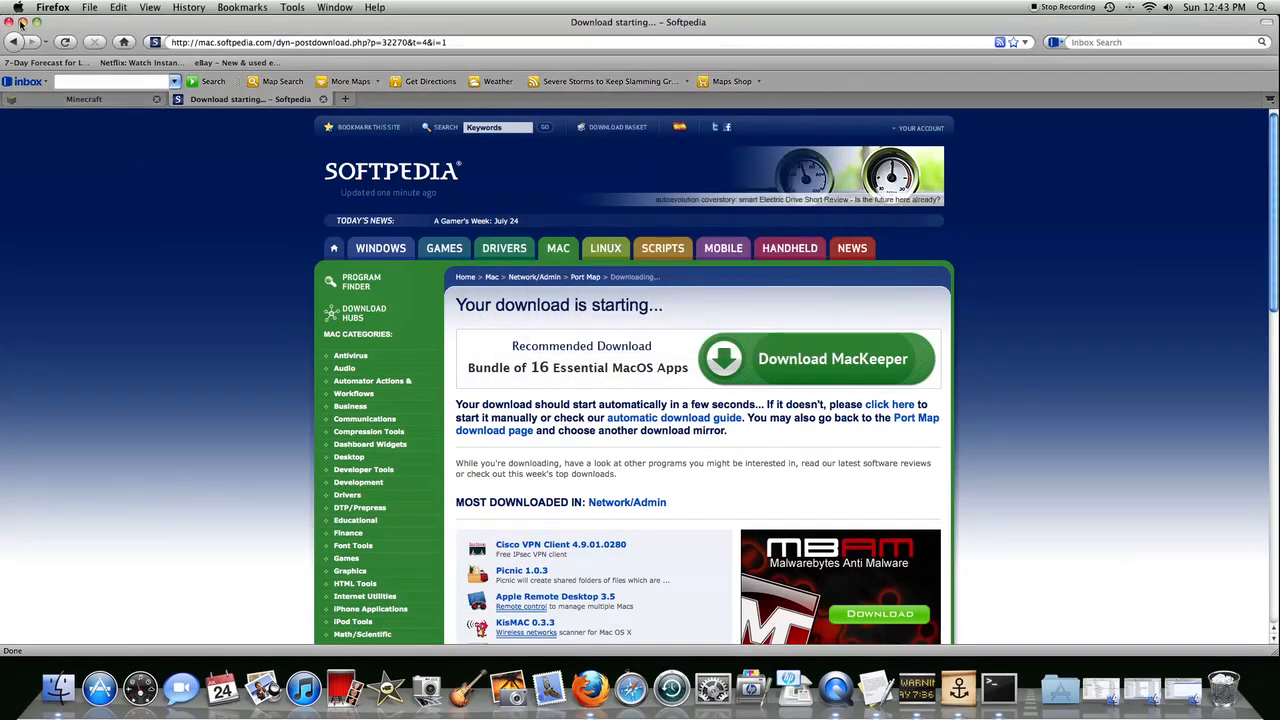
click(20, 22)
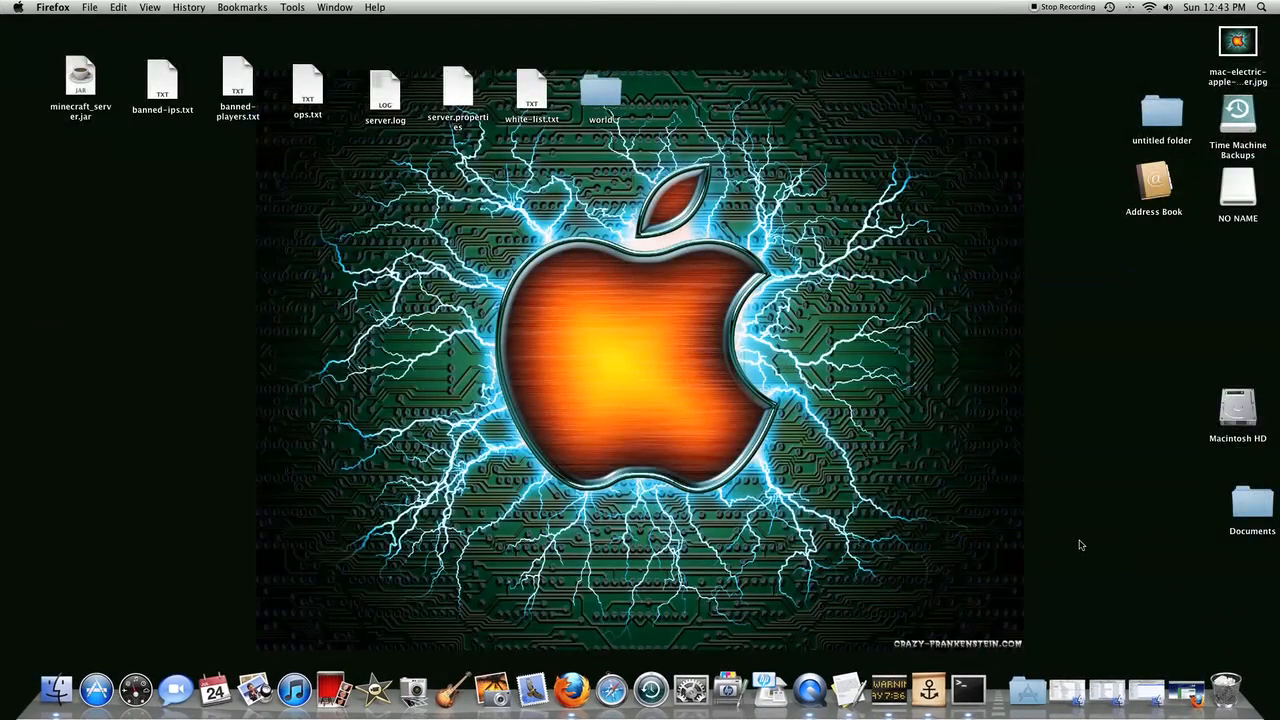
Step: Launch the downloaded Port Map application from the Downloads stack
click(1107, 688)
scroll(682, 480, down, 5)
click(660, 411)
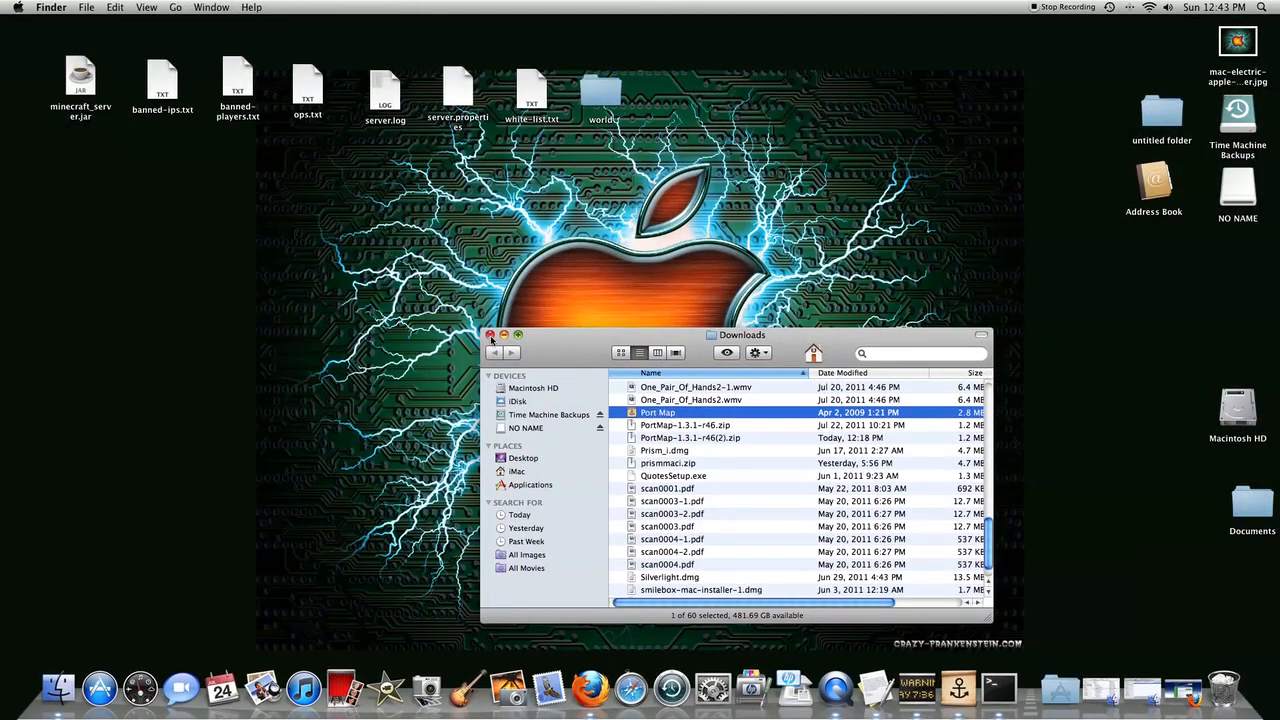
click(504, 336)
click(929, 689)
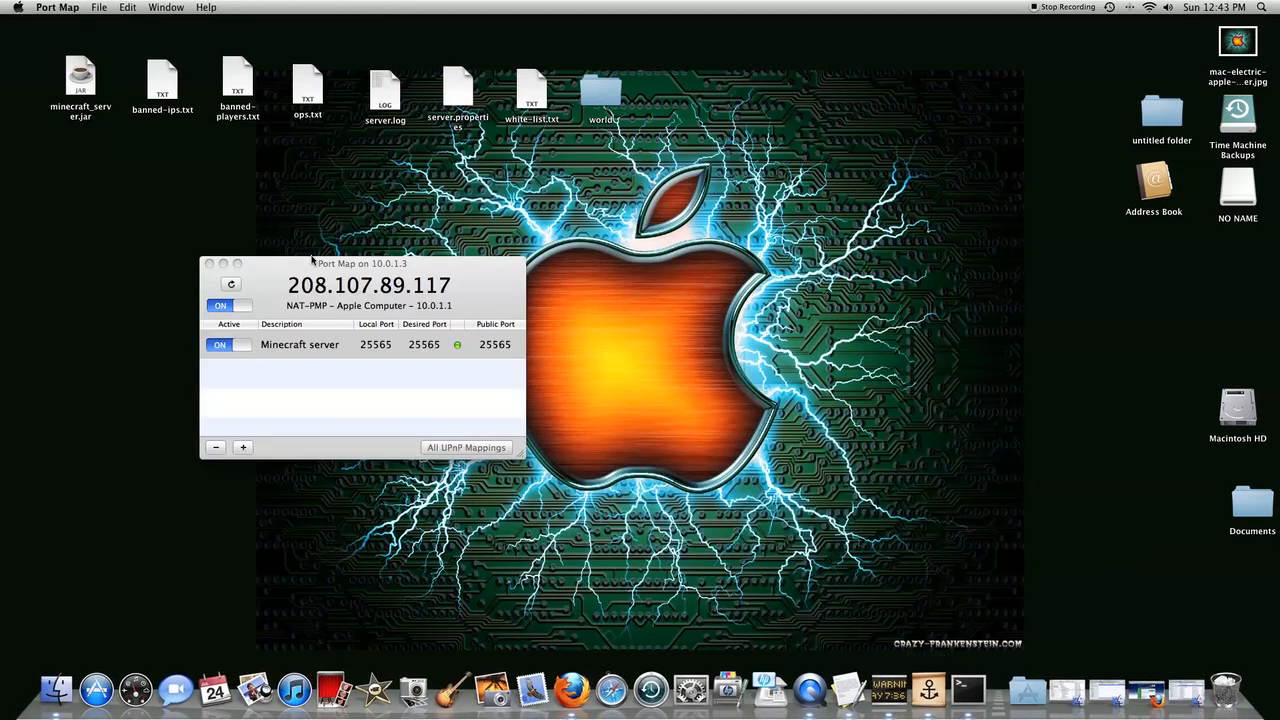
Step: Select the Minecraft server mapping on port 25565 and park Port Map at the upper right
drag(315, 265, 700, 160)
click(706, 252)
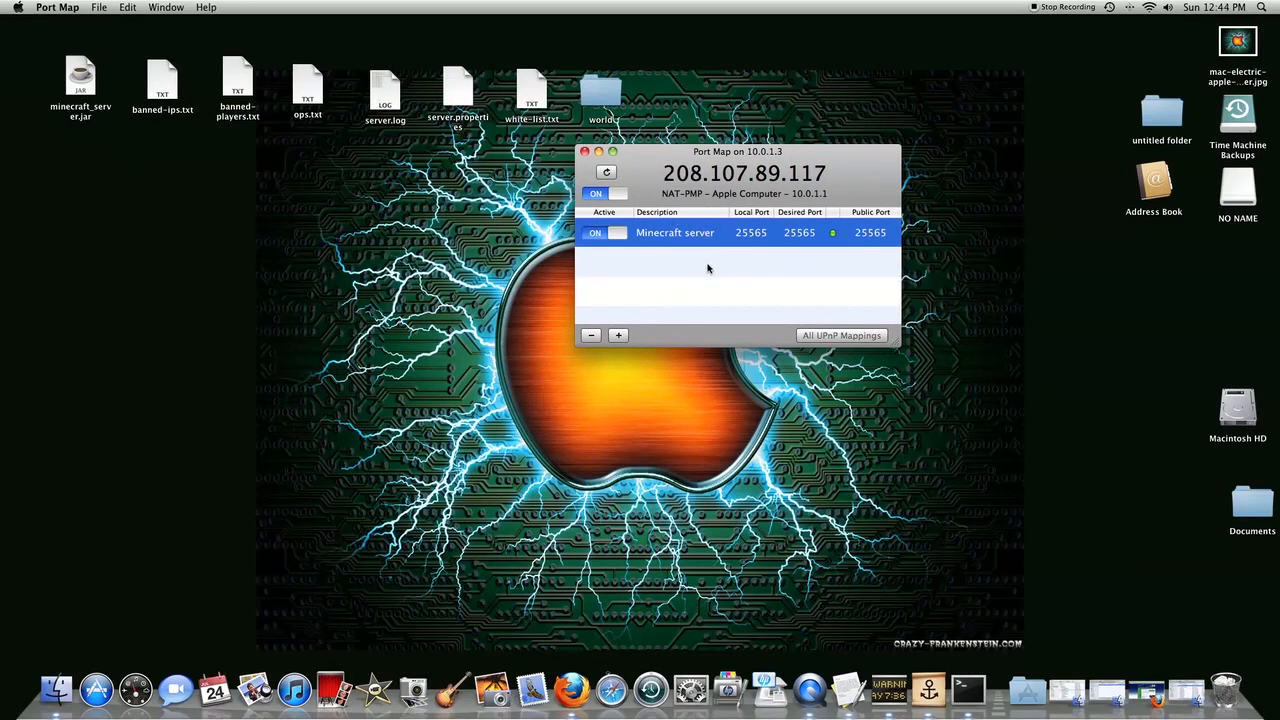
mouse_move(706, 155)
mouse_down()
mouse_move(824, 115)
mouse_move(818, 87)
mouse_up()
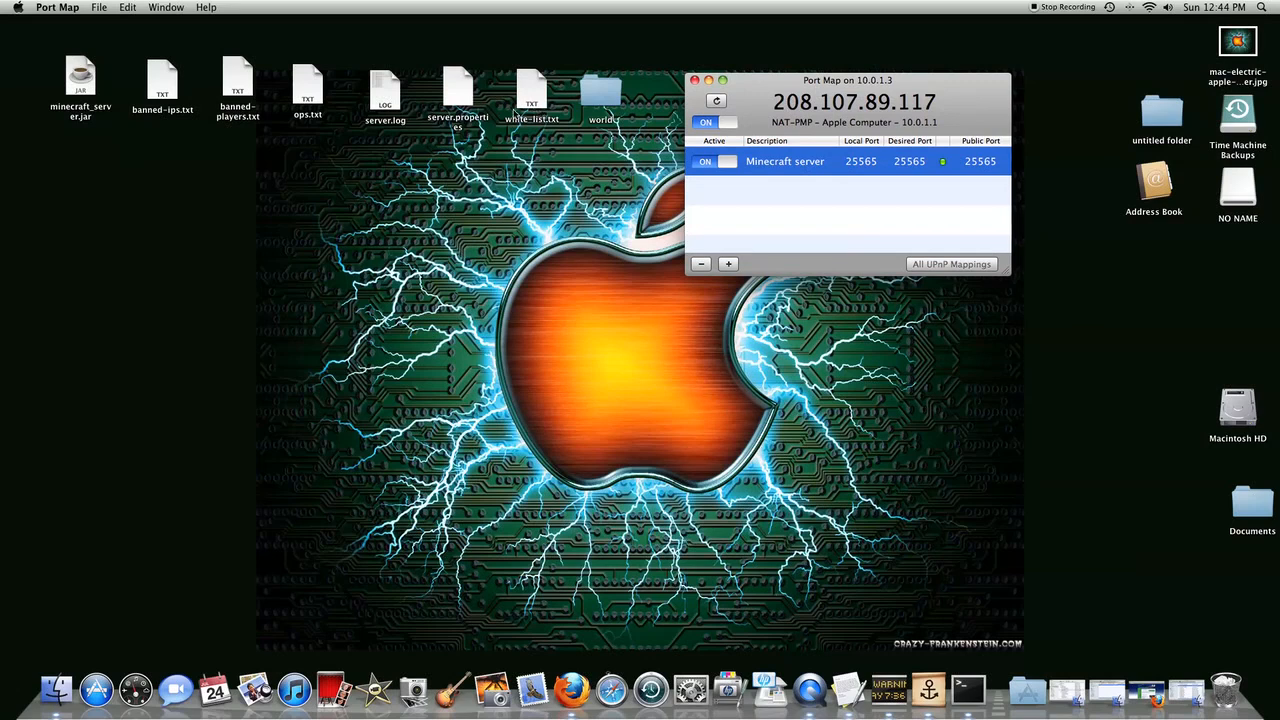
Step: Open server.properties in TextEdit and arrange it beside the Port Map window
double_click(432, 103)
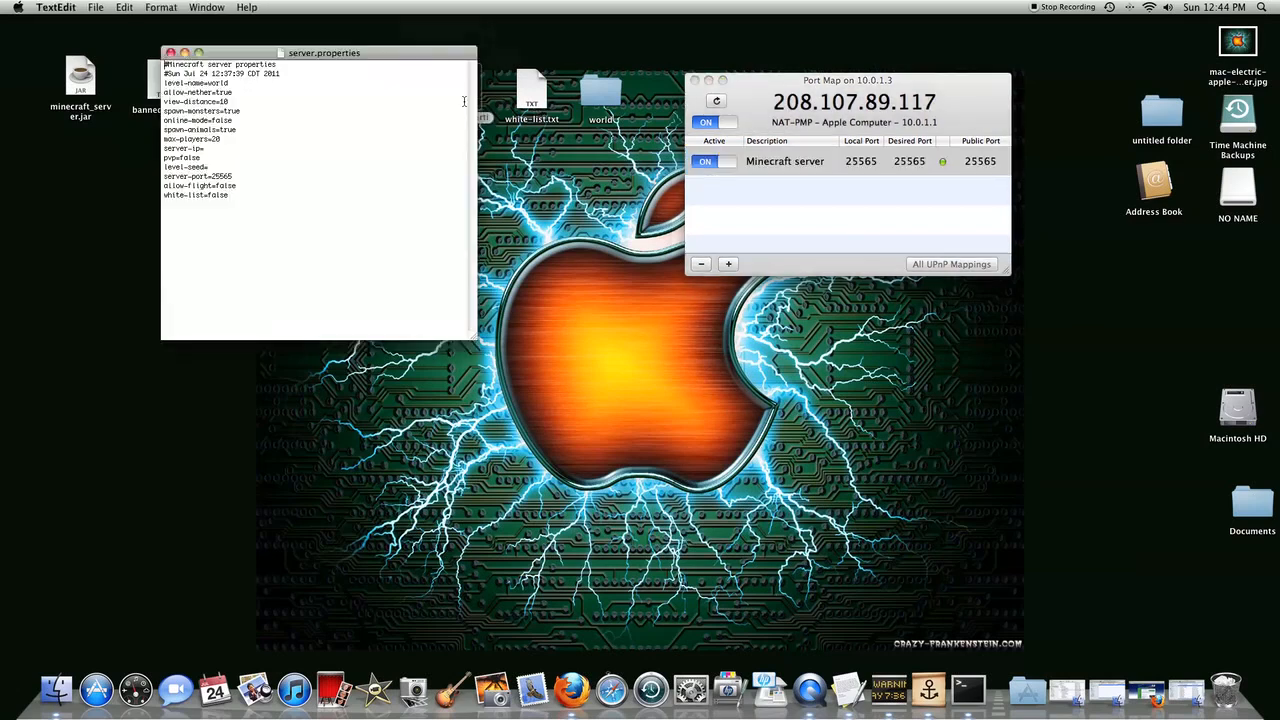
drag(300, 55, 583, 104)
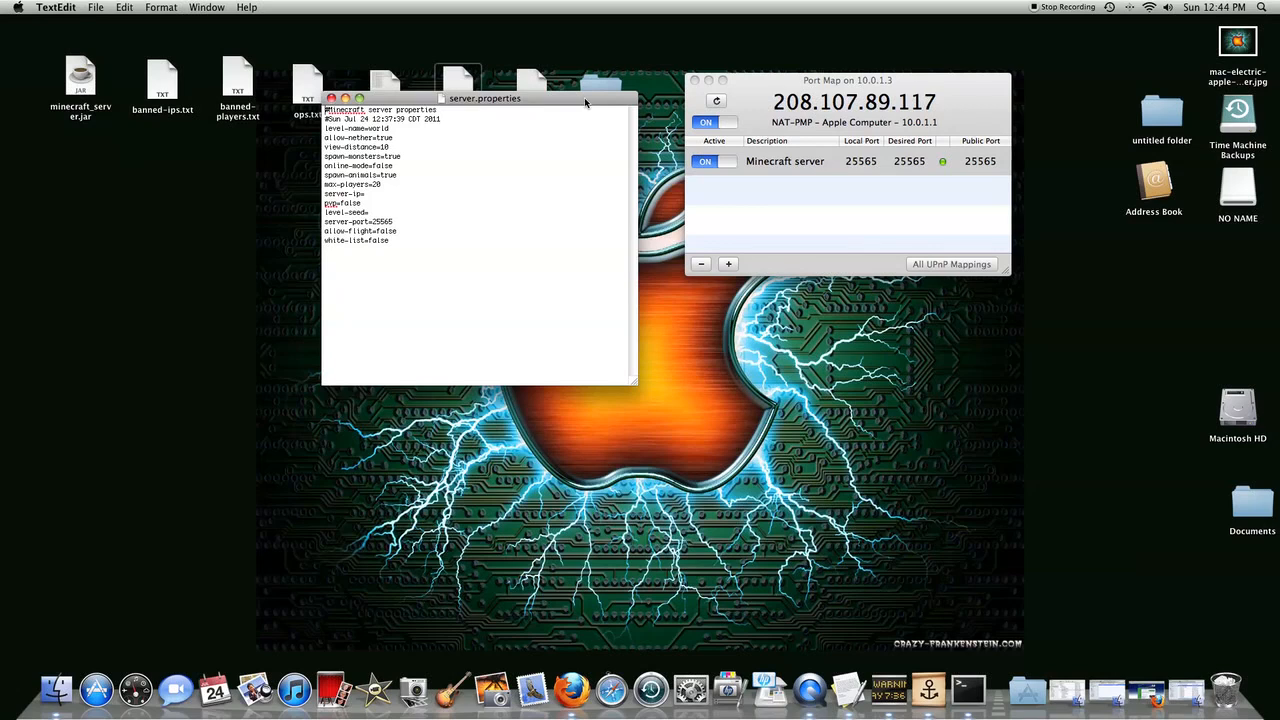
drag(573, 103, 617, 72)
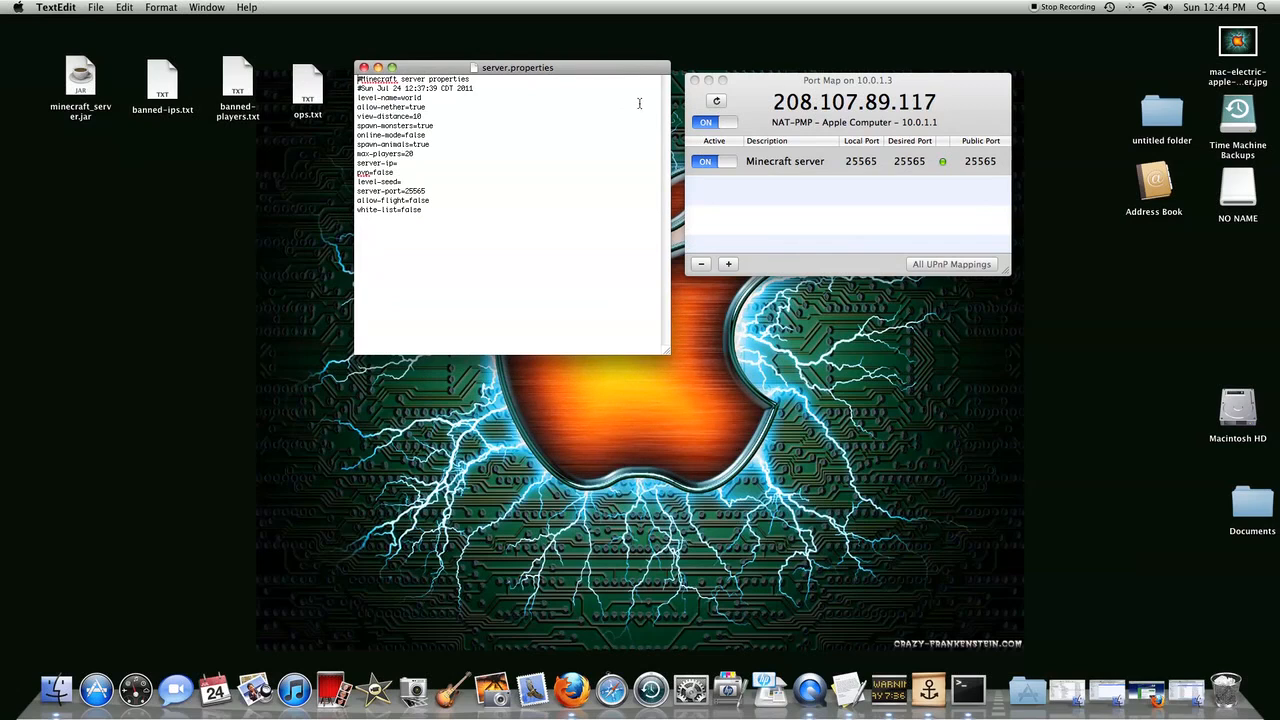
drag(780, 80, 458, 66)
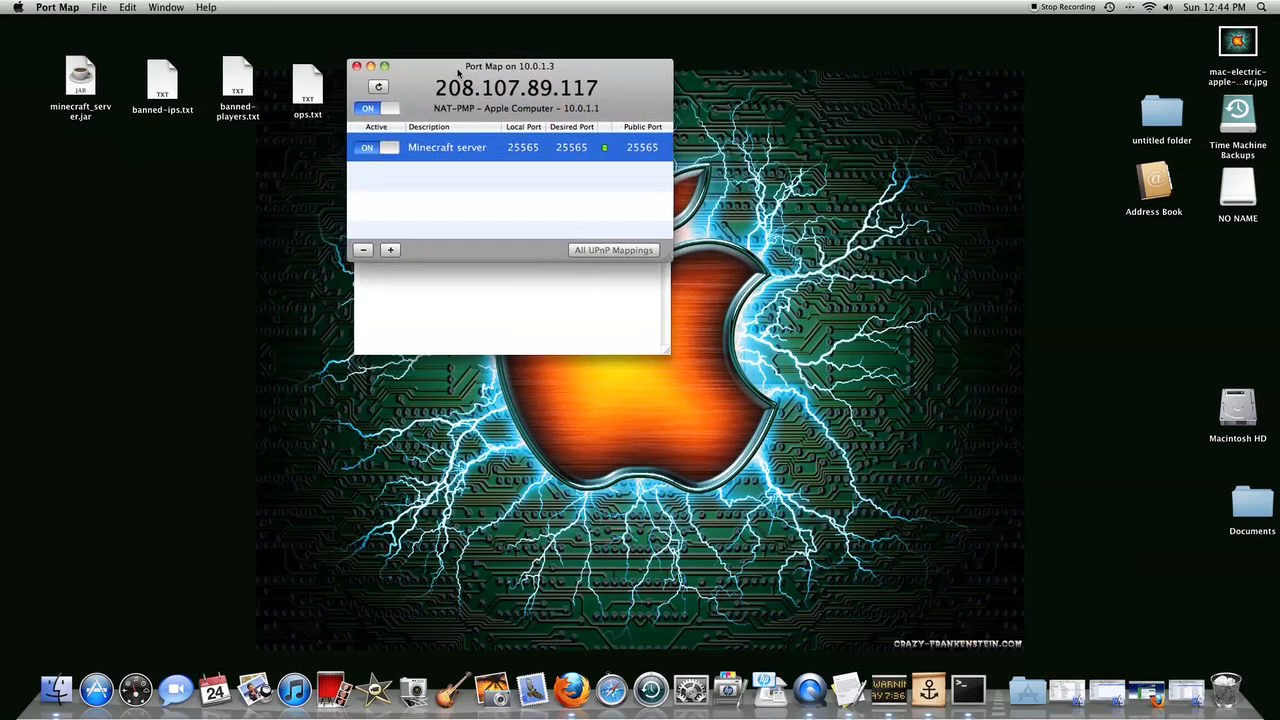
Step: Start a new port mapping and uncover server.properties to check the server port
click(390, 250)
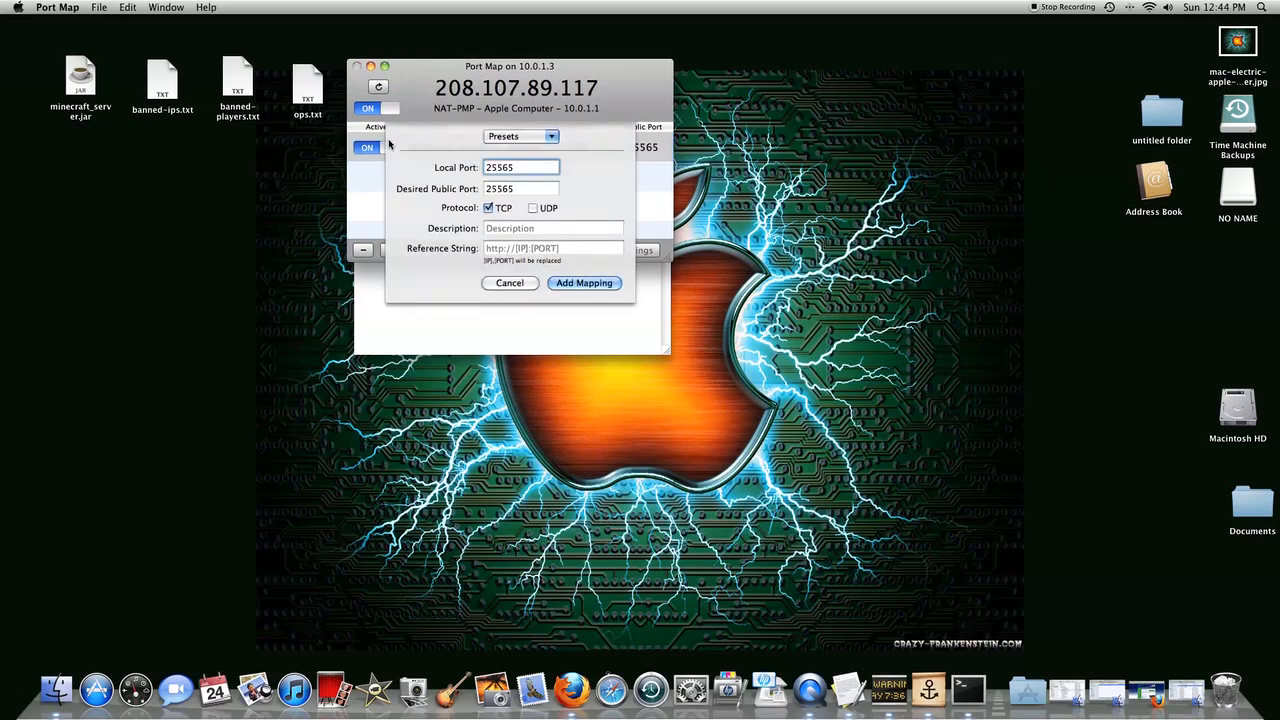
key(BackSpace)
key(BackSpace)
key(BackSpace)
key(BackSpace)
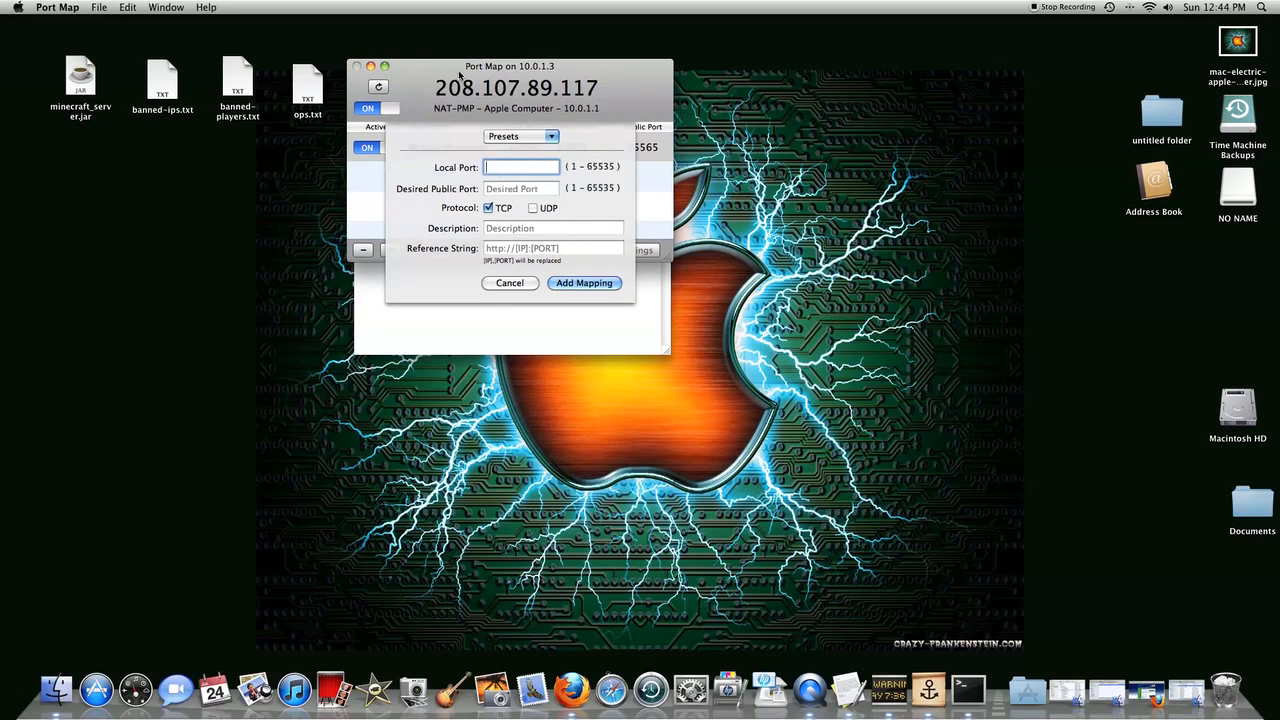
drag(460, 75, 512, 91)
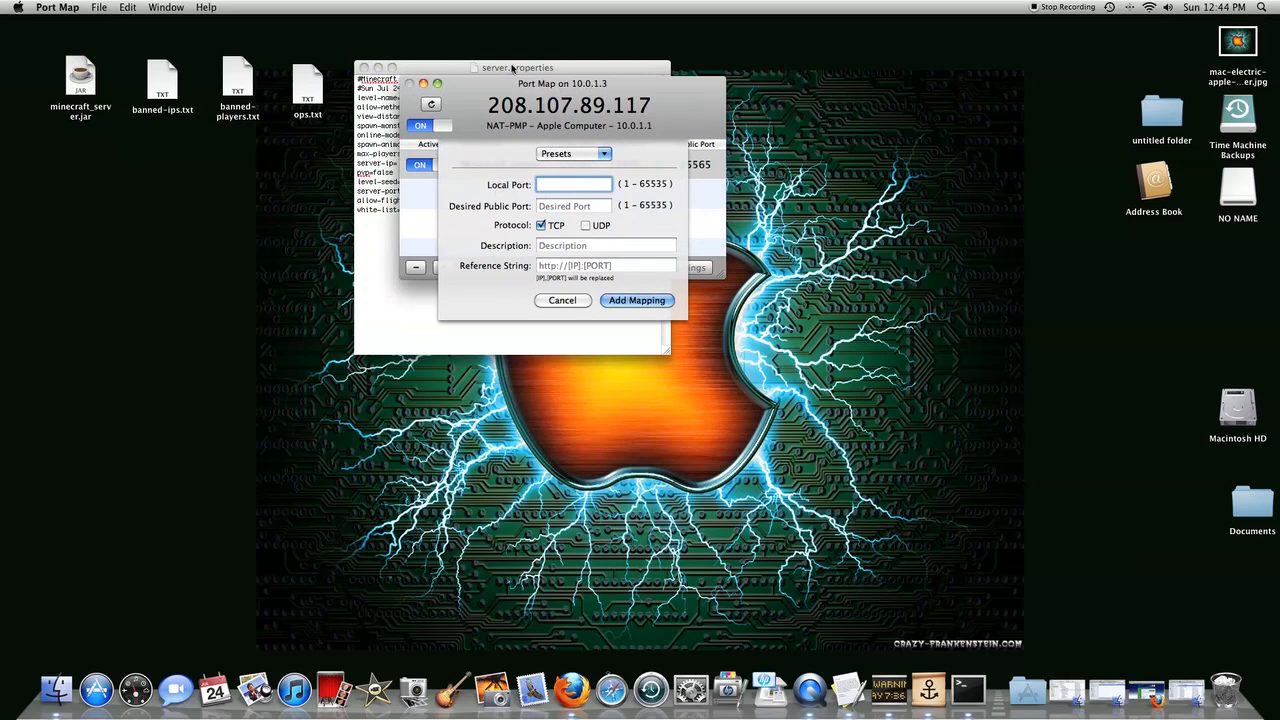
drag(560, 83, 838, 106)
click(550, 70)
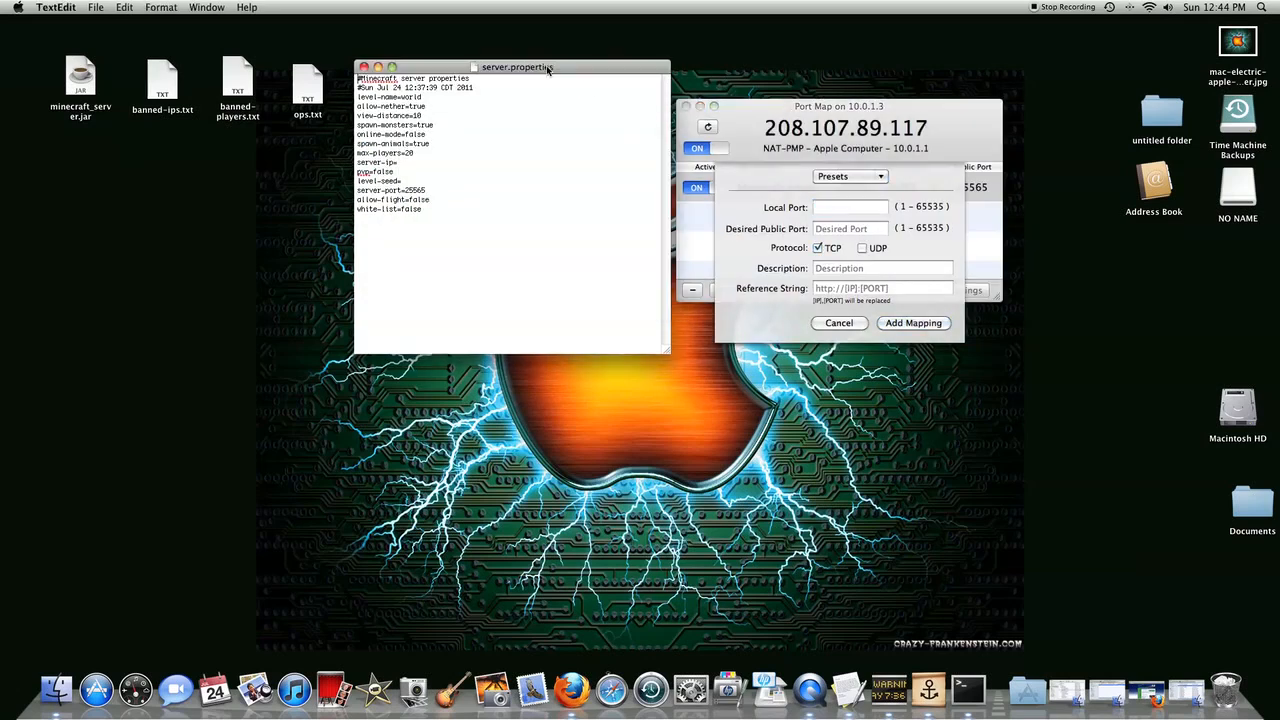
mouse_move(470, 68)
mouse_down()
mouse_move(715, 103)
mouse_move(666, 106)
mouse_up()
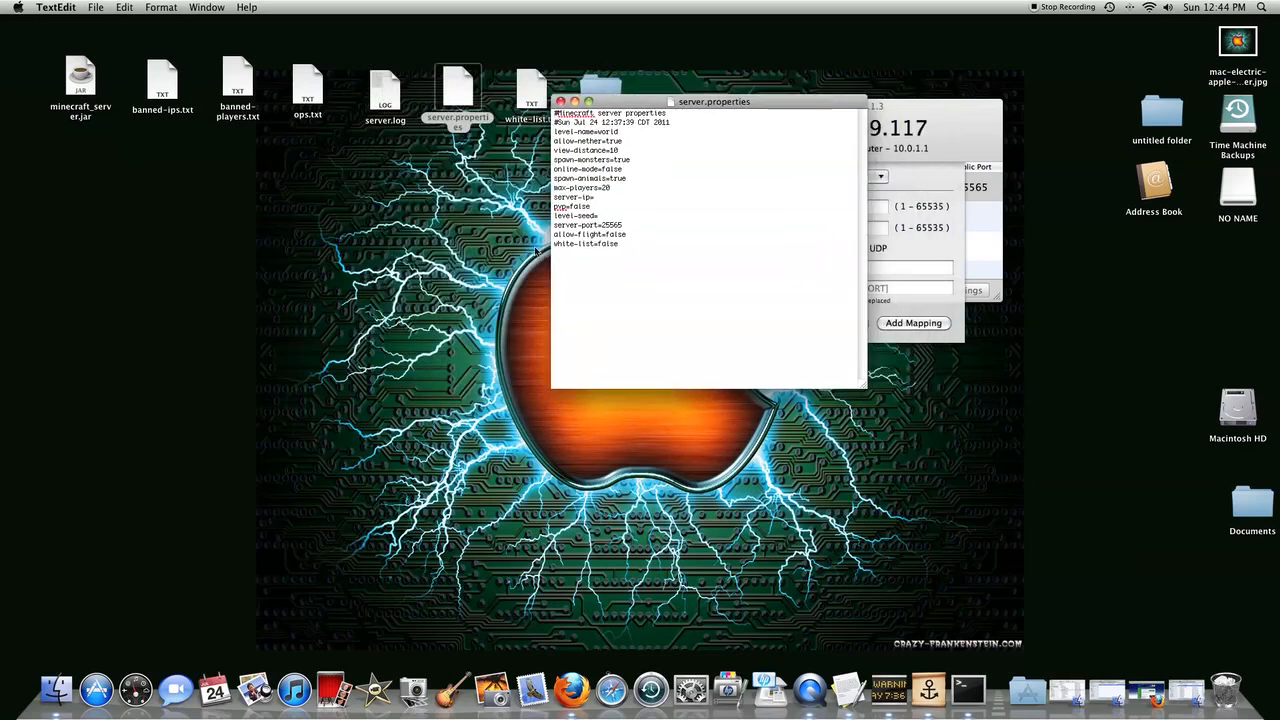
Step: Confirm the server-port=25565 line in server.properties and bring Port Map back over it
drag(553, 225, 622, 225)
click(625, 226)
drag(690, 101, 505, 109)
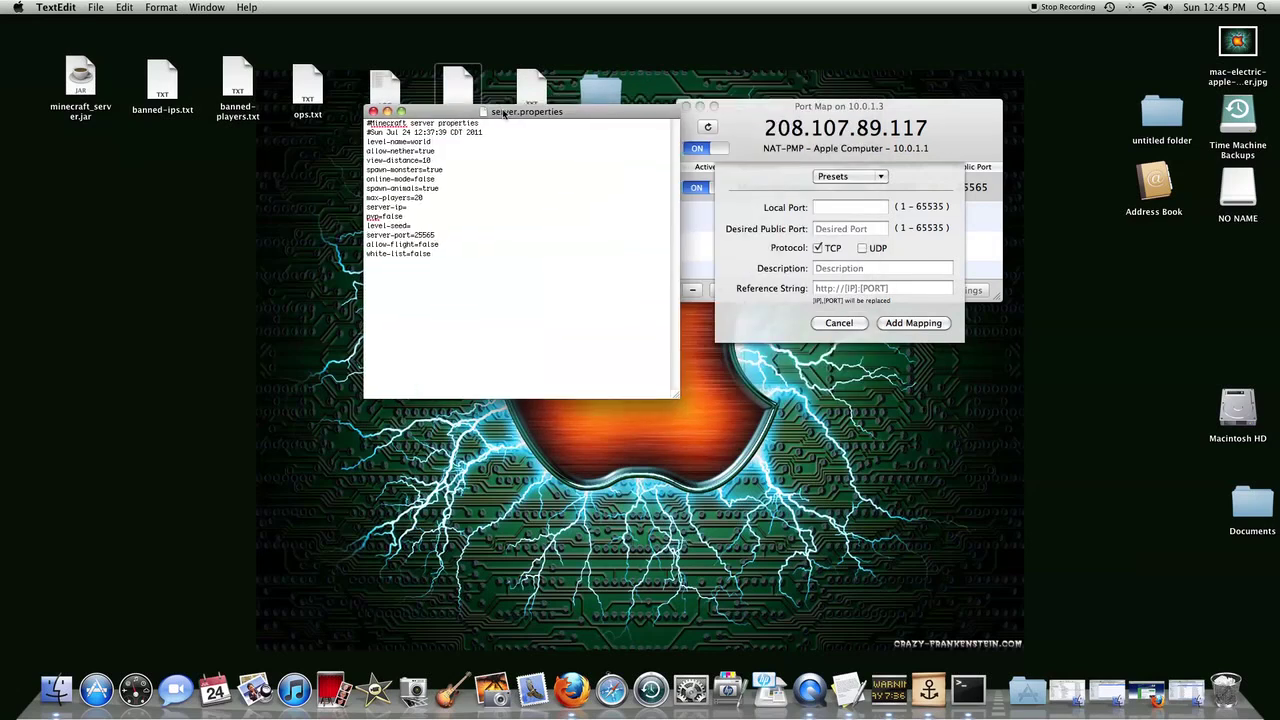
click(778, 108)
drag(778, 108, 460, 112)
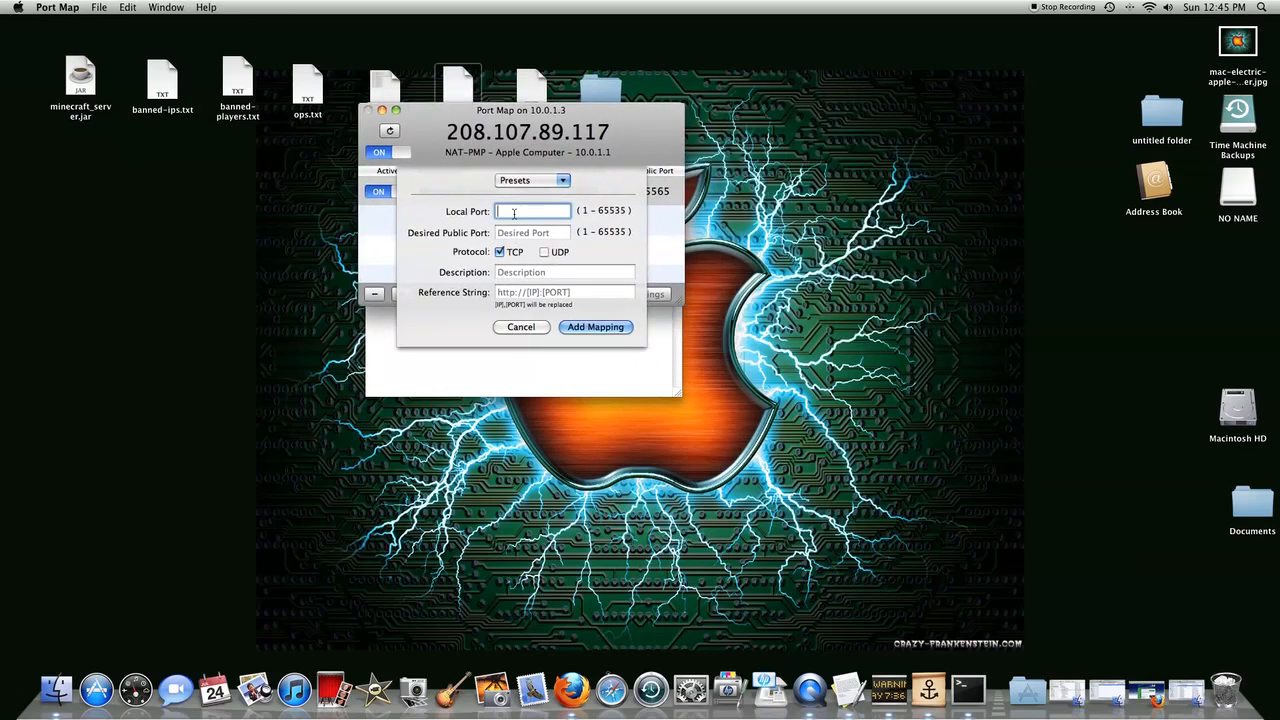
text(25565)
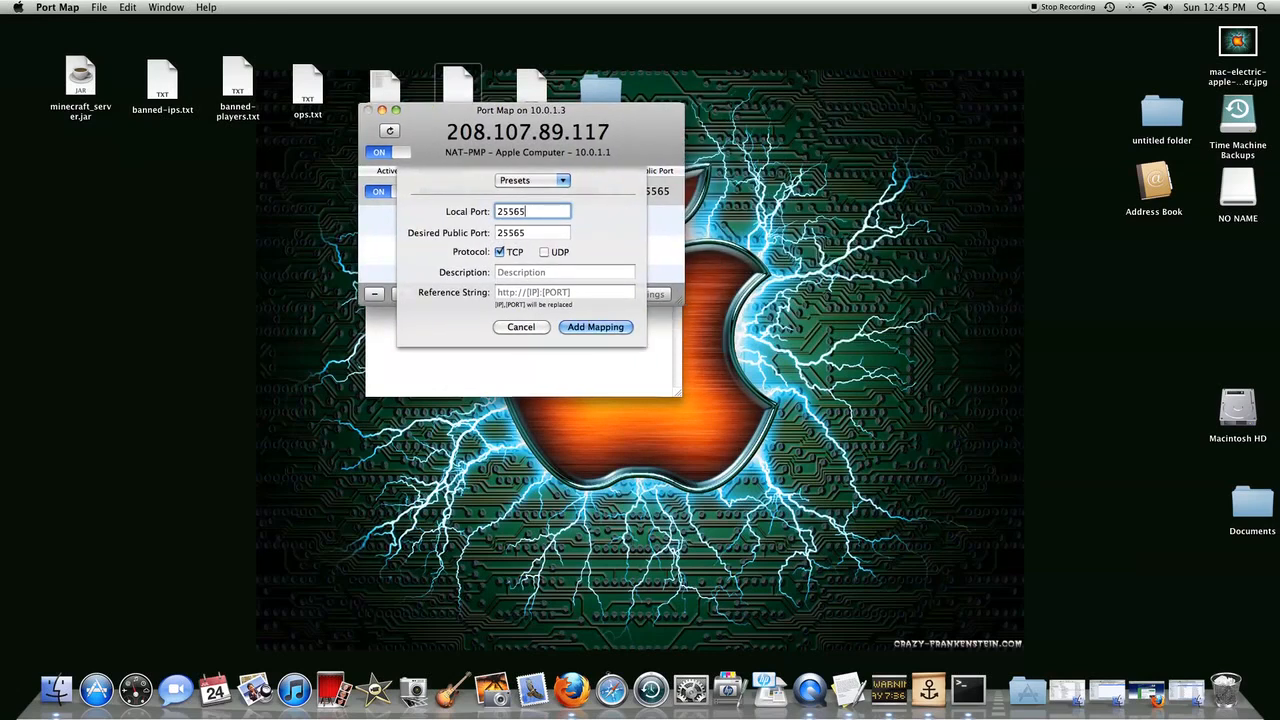
Step: Add the new TCP mapping for local and public port 25565 to the Port Map list
click(531, 272)
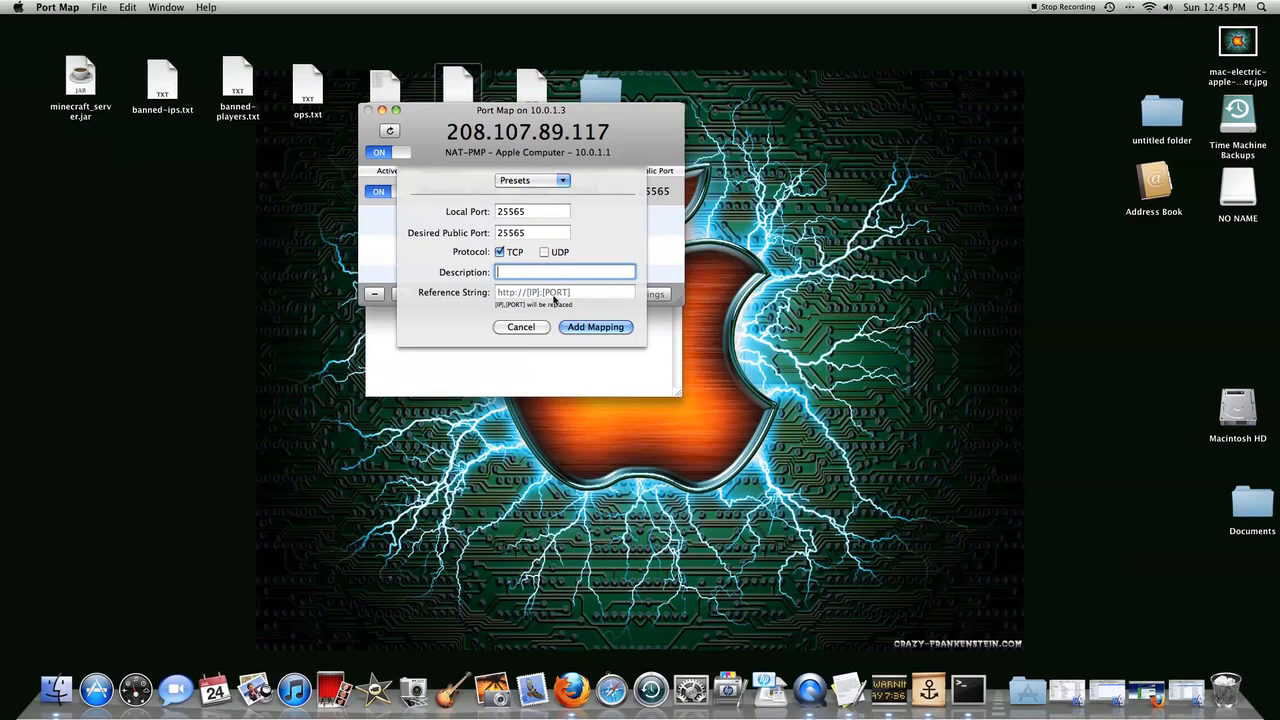
click(595, 327)
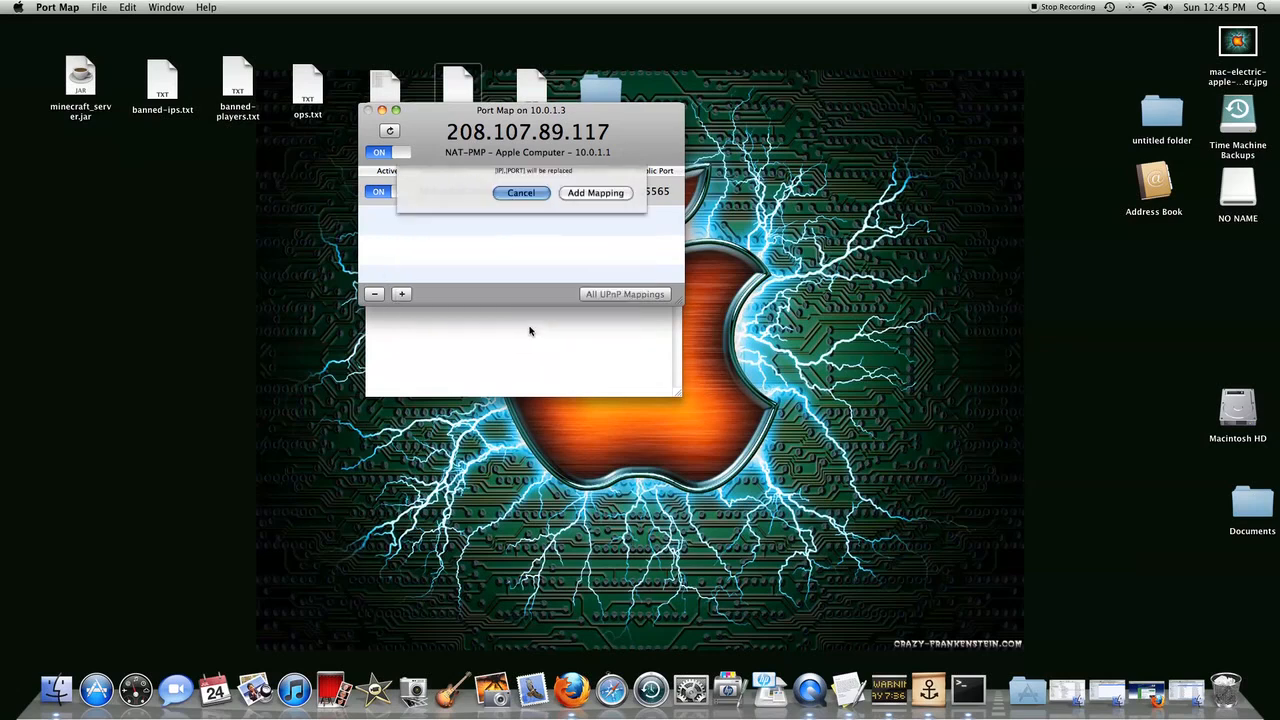
drag(550, 111, 552, 119)
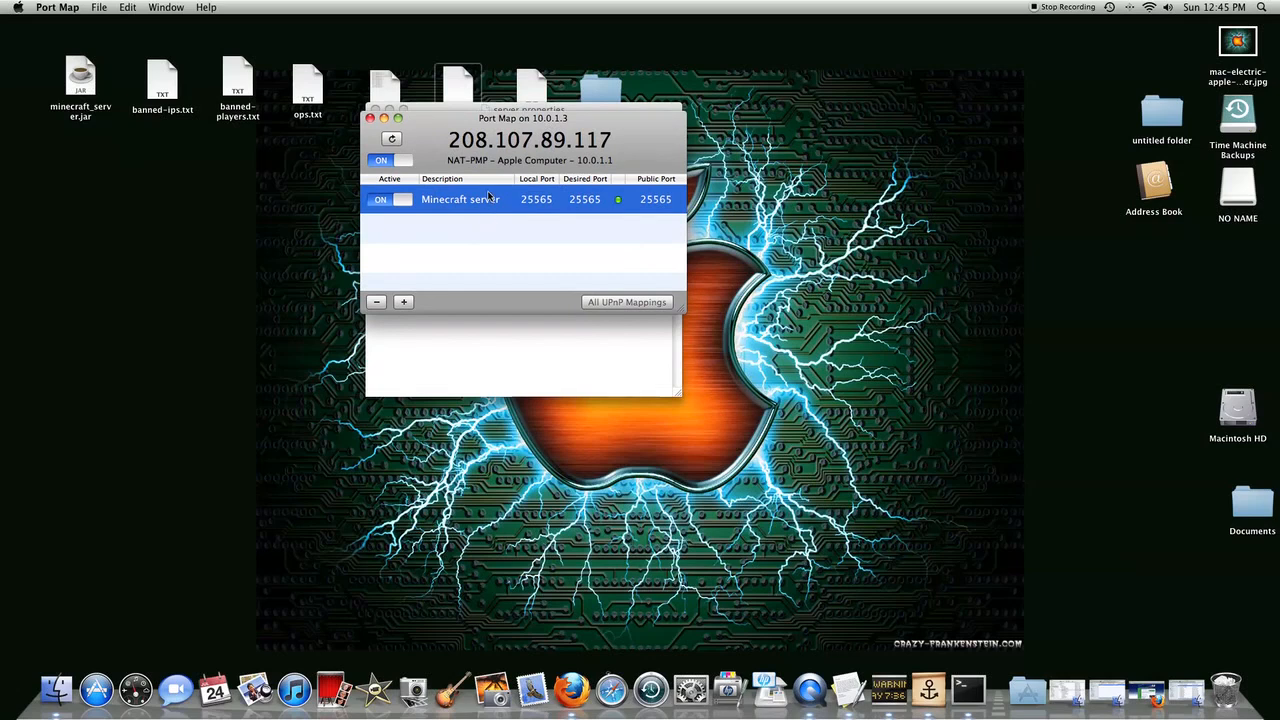
drag(545, 122, 873, 100)
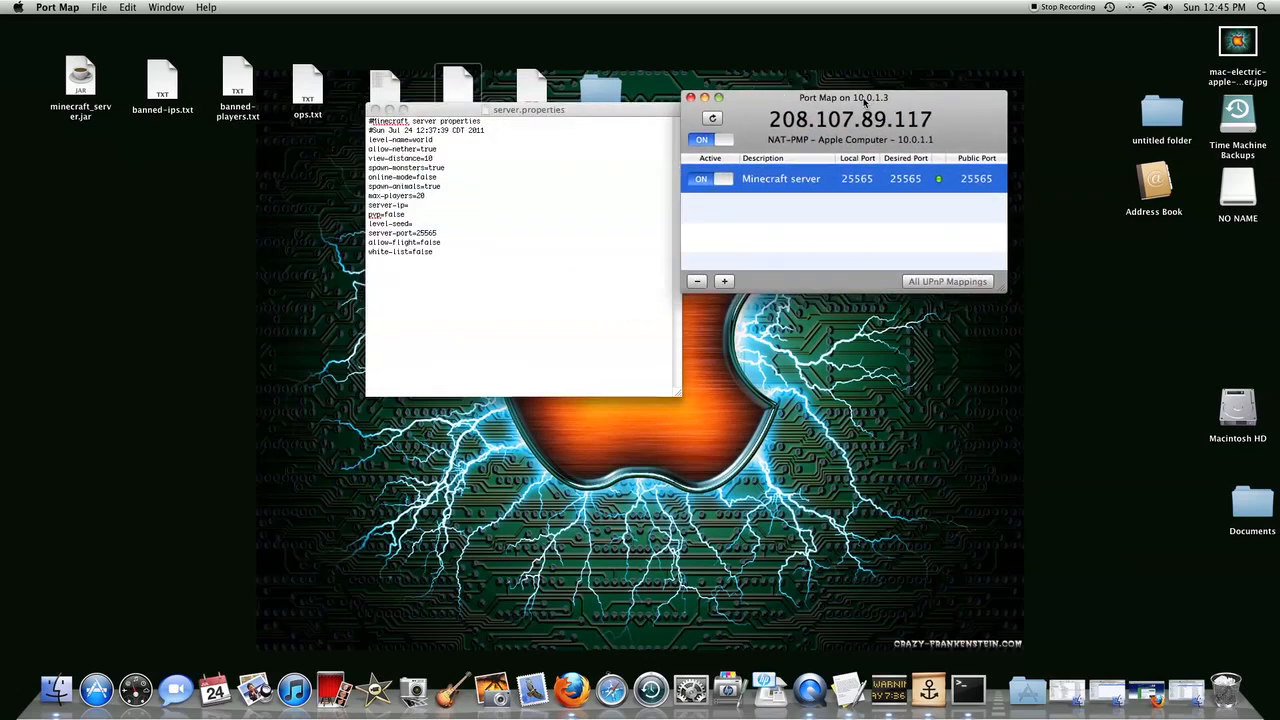
Step: Close server.properties and return Port Map to the upper right
click(642, 111)
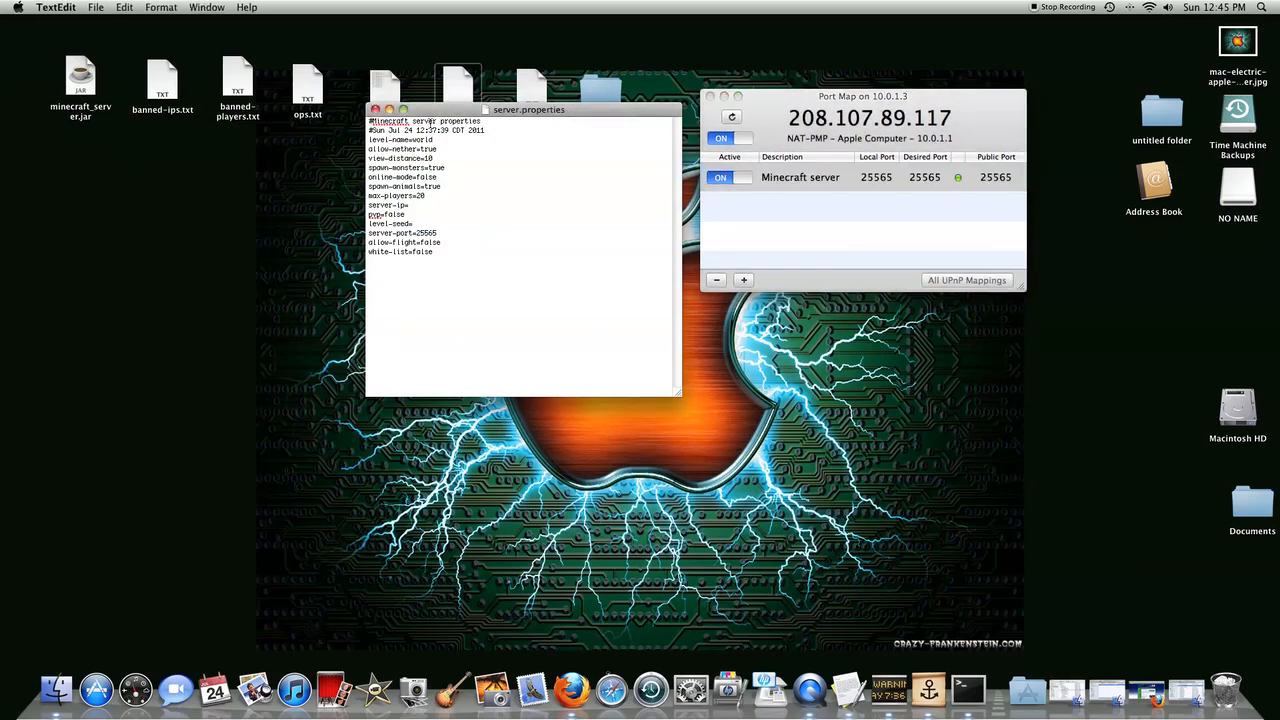
click(375, 110)
click(458, 100)
drag(862, 96, 892, 85)
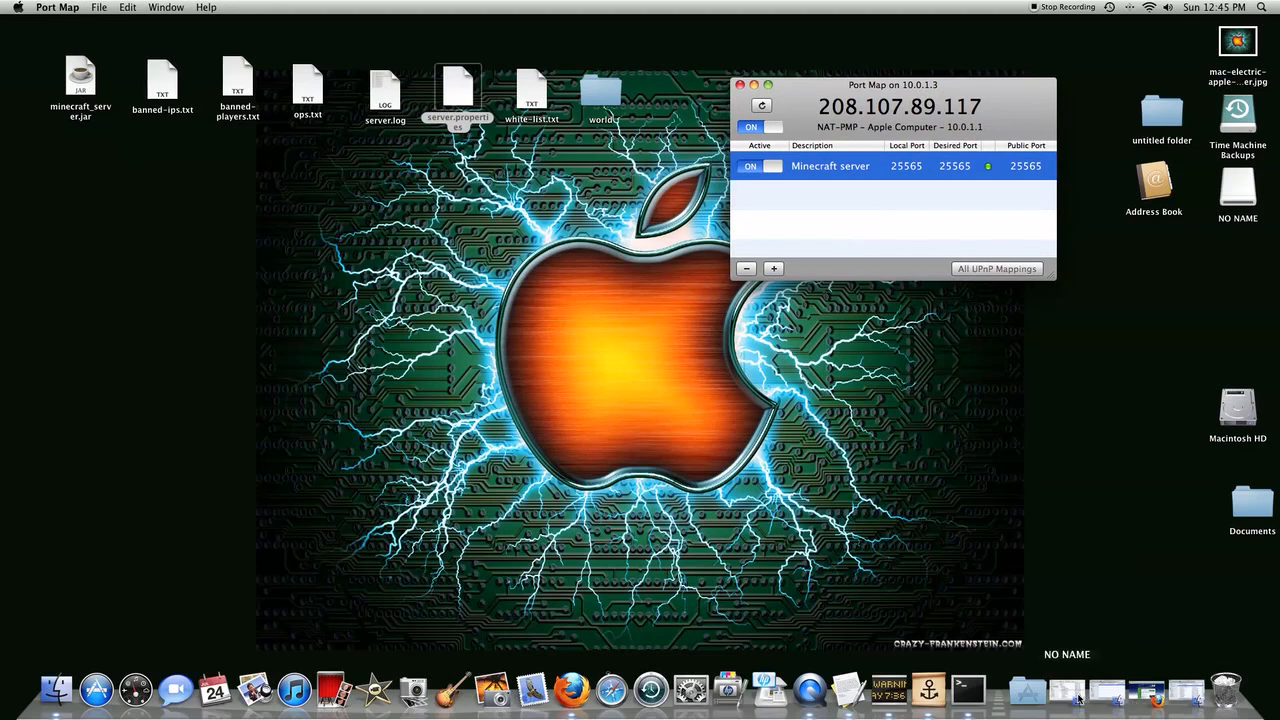
Step: Launch Minecraft from the NO NAME drive and log in
click(1070, 688)
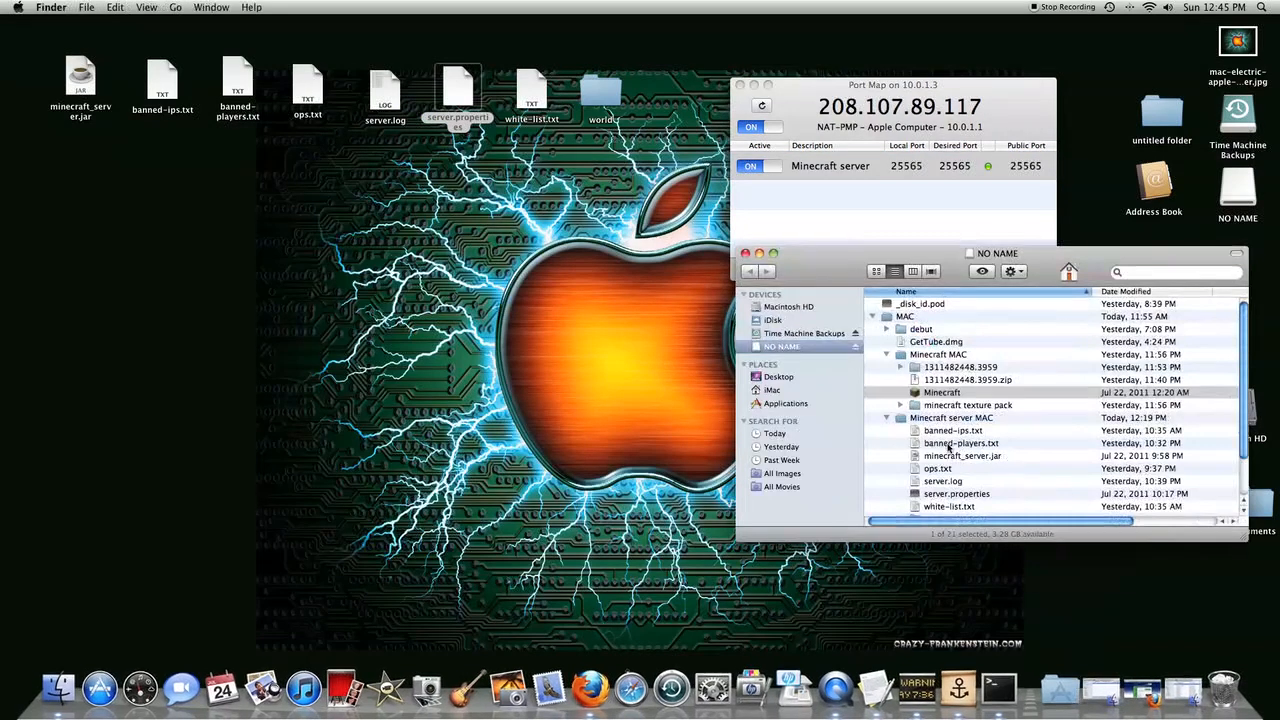
double_click(928, 392)
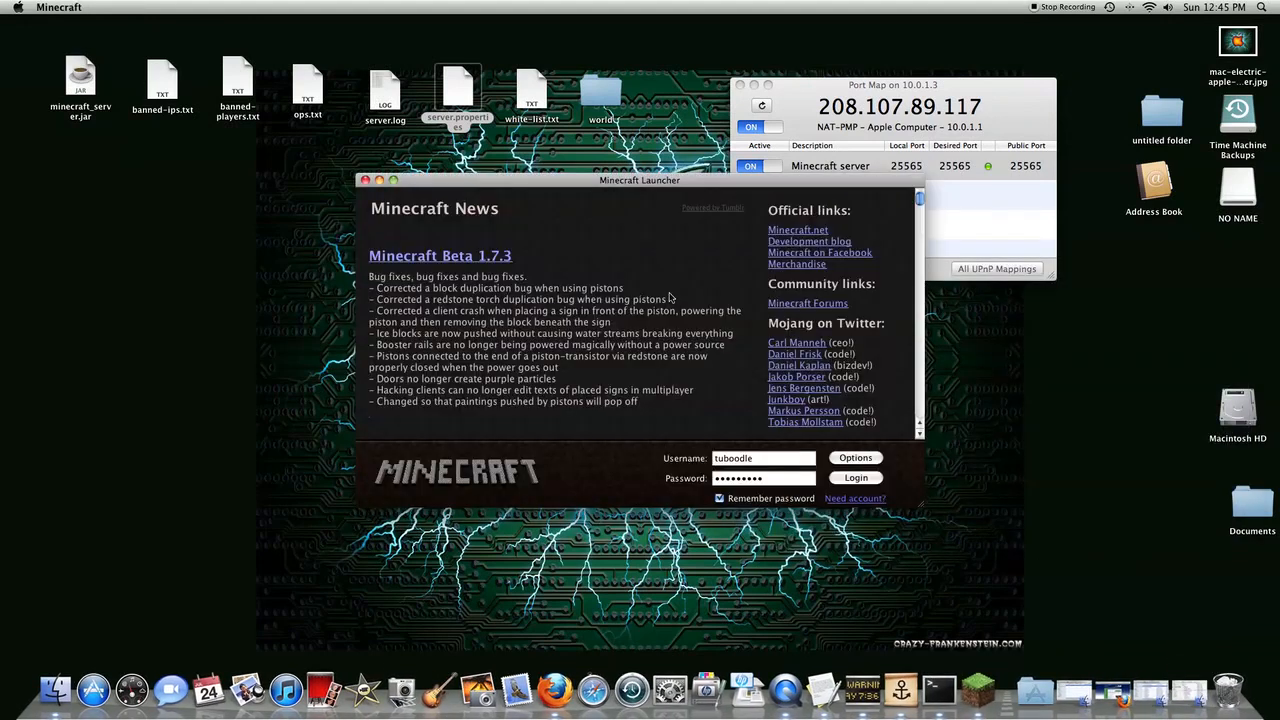
click(856, 478)
scroll(675, 257, down, 10)
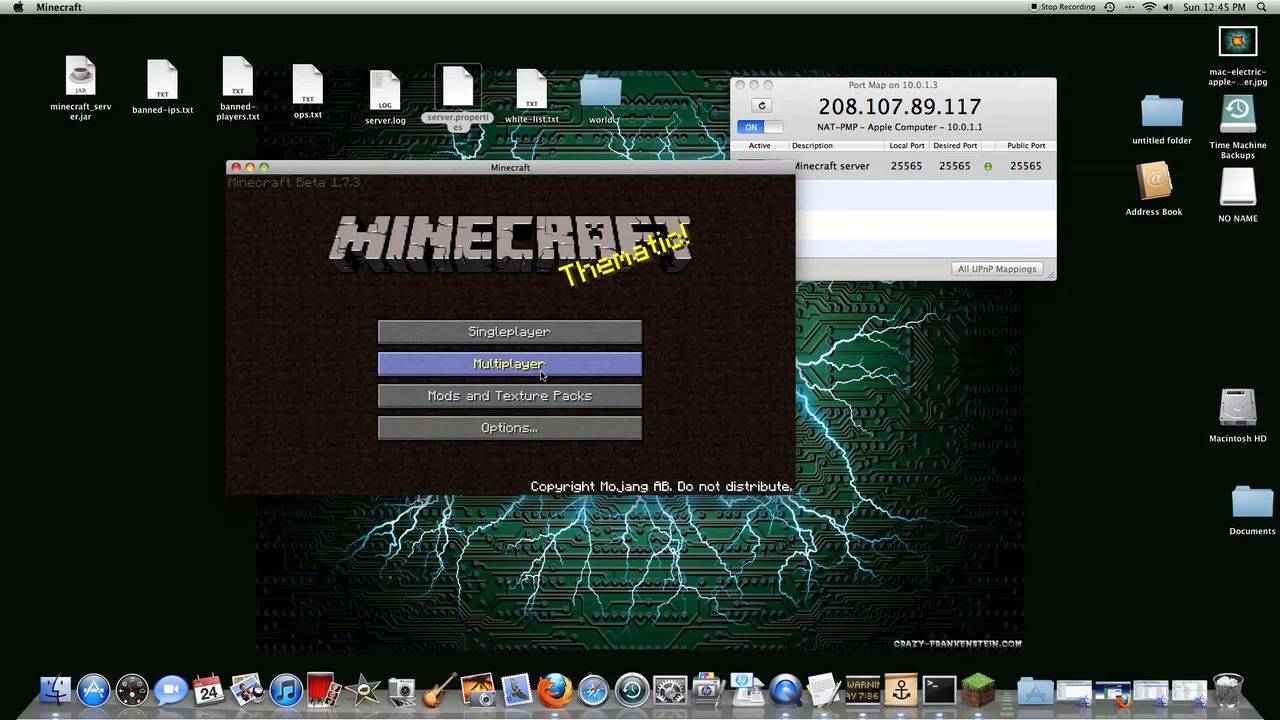
Step: Open the Multiplayer screen and clear the old server address field
click(542, 372)
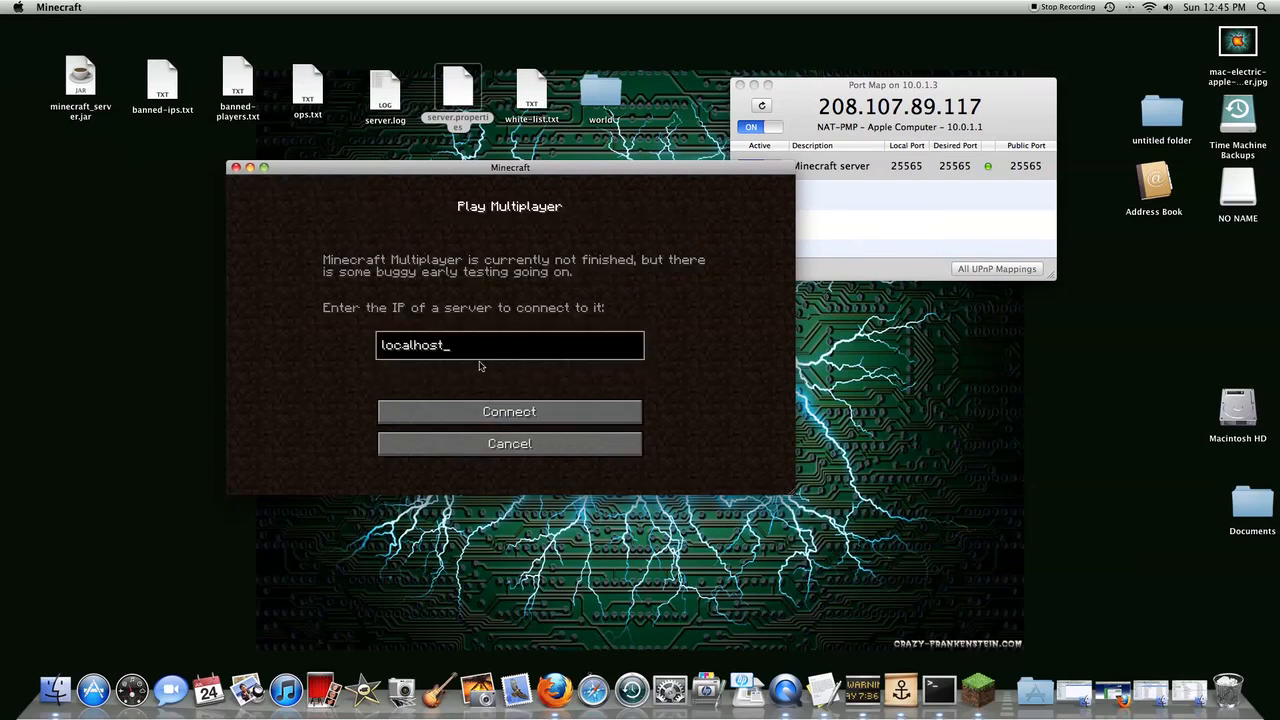
key(BackSpace)
key(BackSpace)
key(BackSpace)
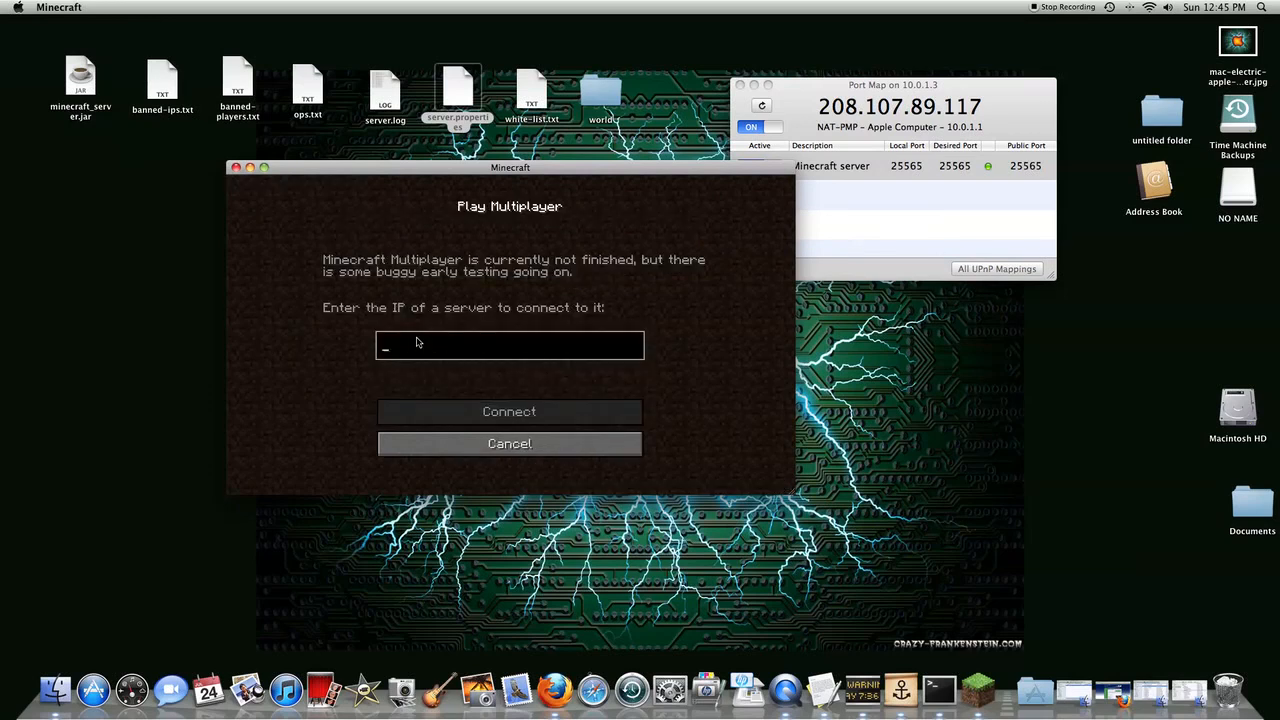
drag(558, 174, 477, 155)
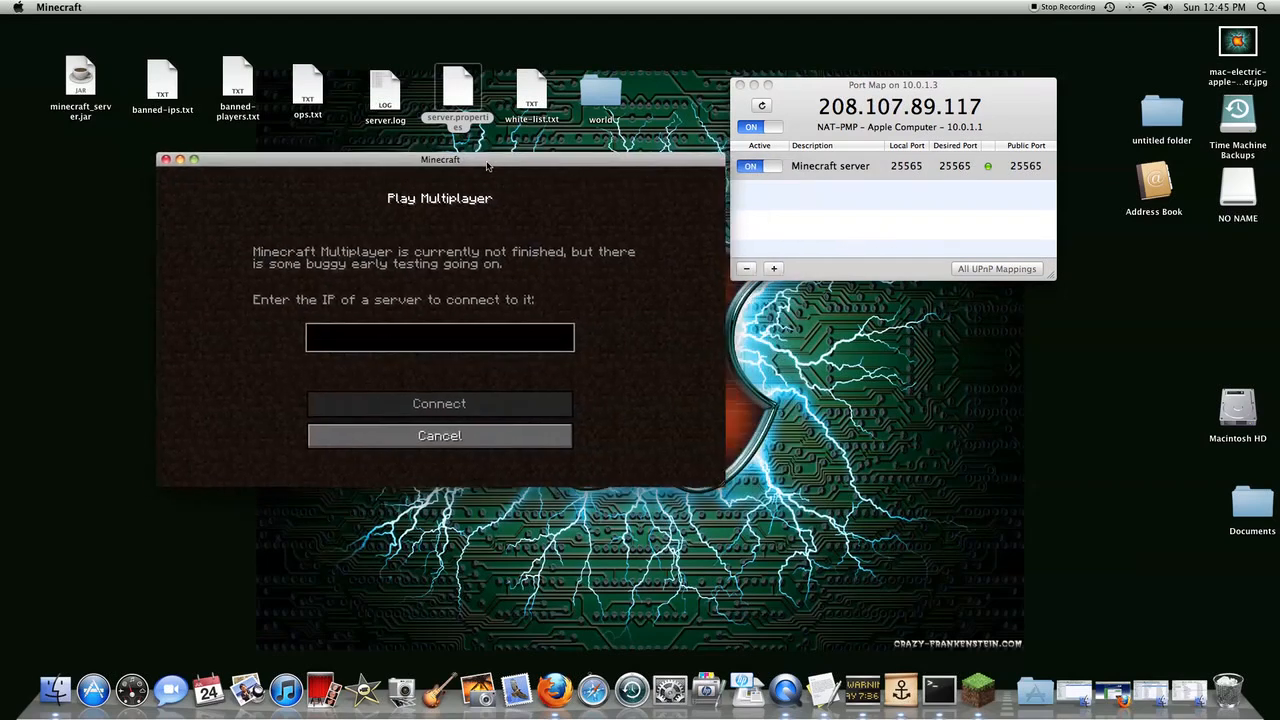
click(822, 93)
mouse_move(822, 93)
mouse_down()
mouse_move(781, 127)
mouse_move(739, 257)
mouse_up()
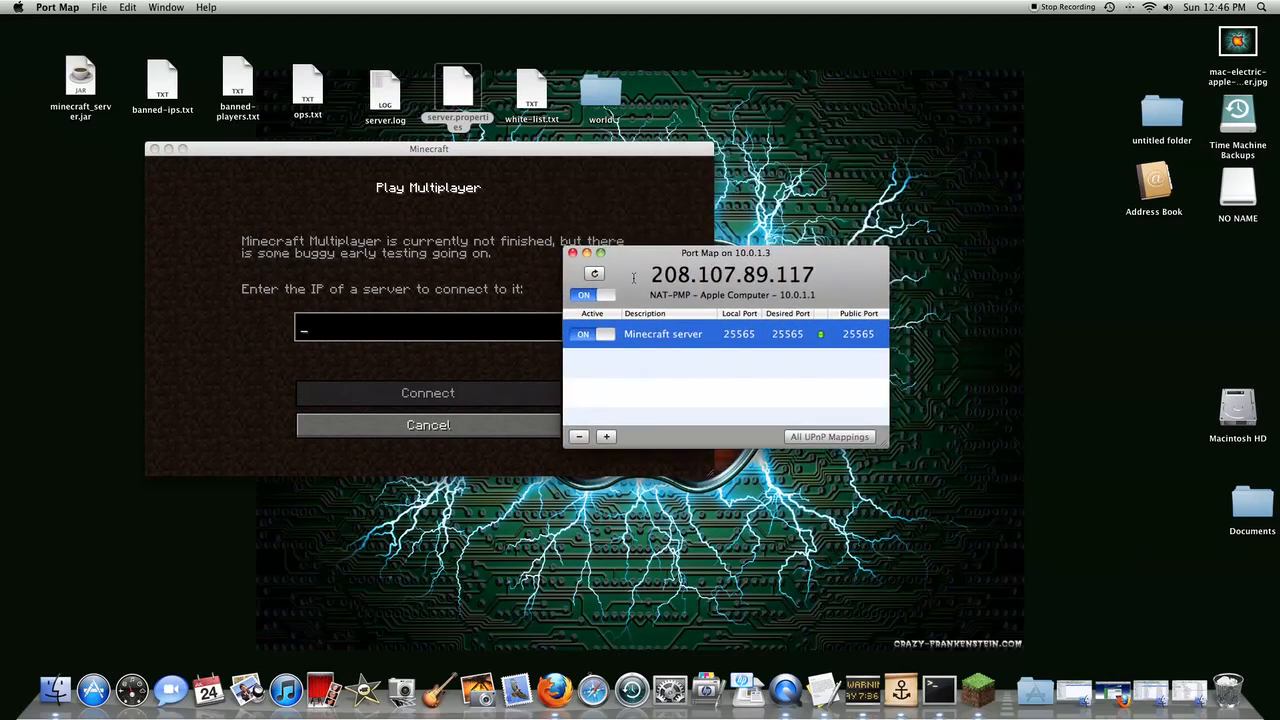
drag(648, 278, 815, 280)
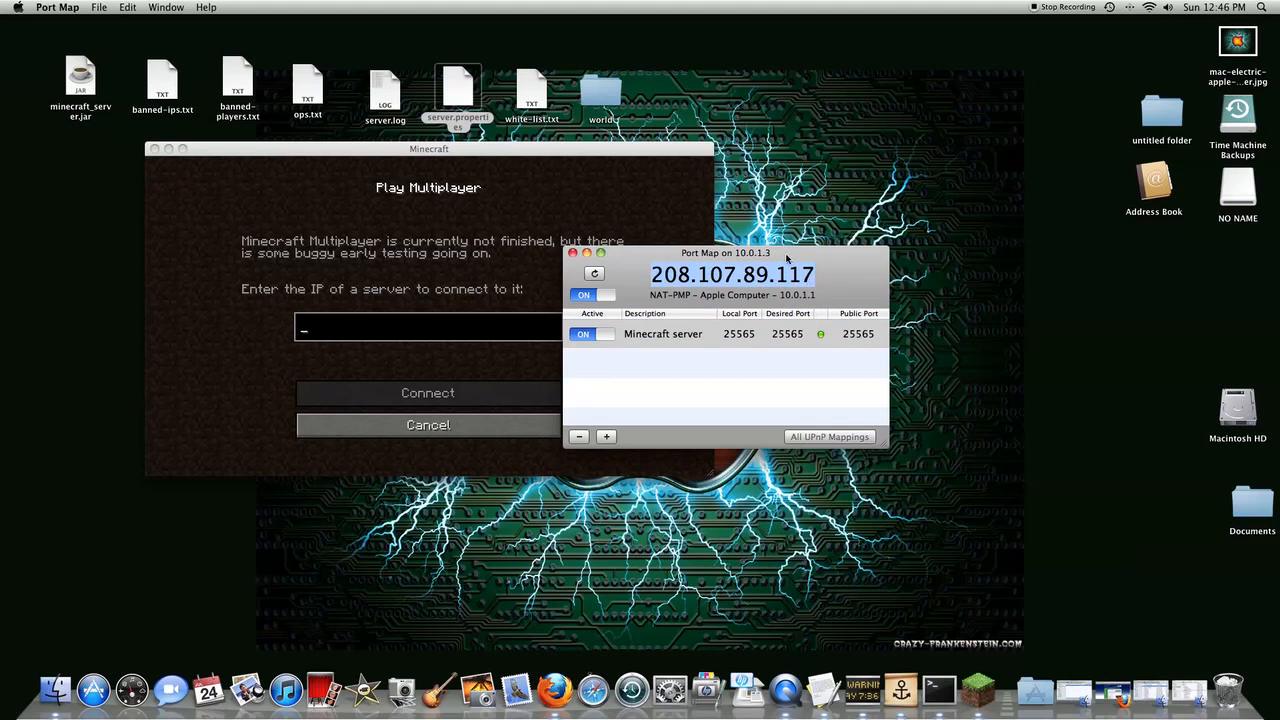
drag(787, 253, 959, 156)
click(594, 192)
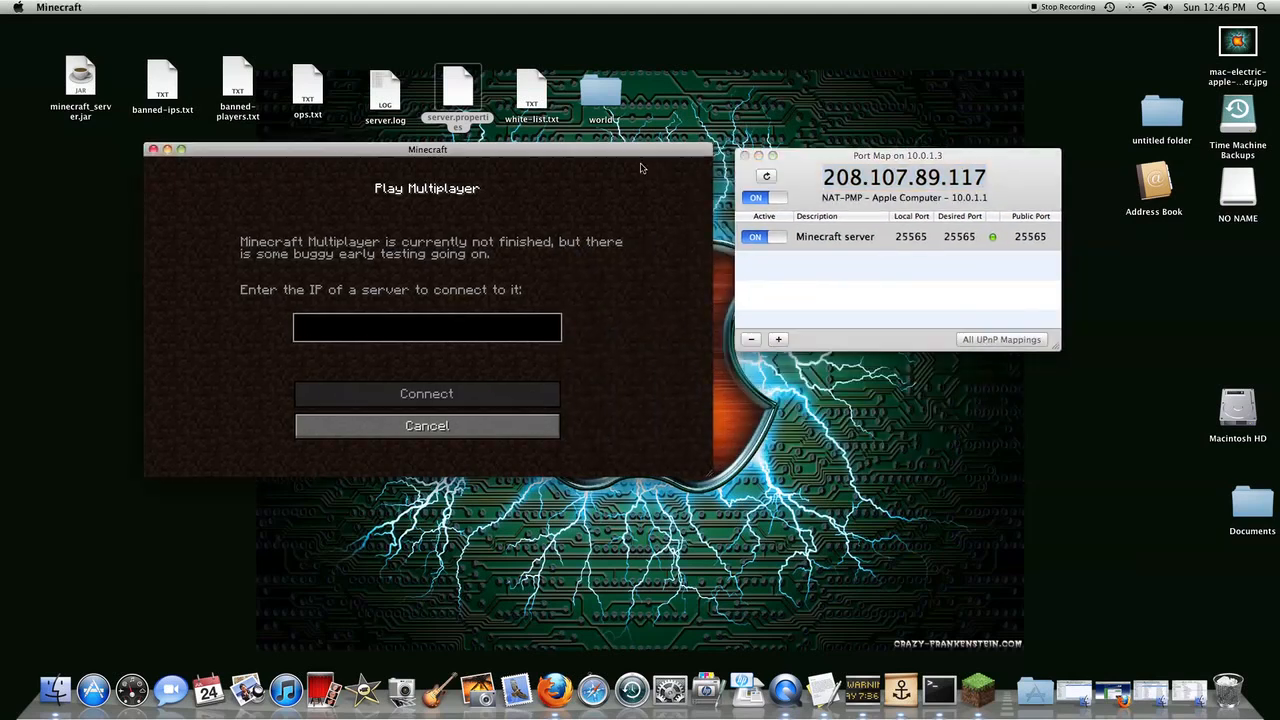
text(loc)
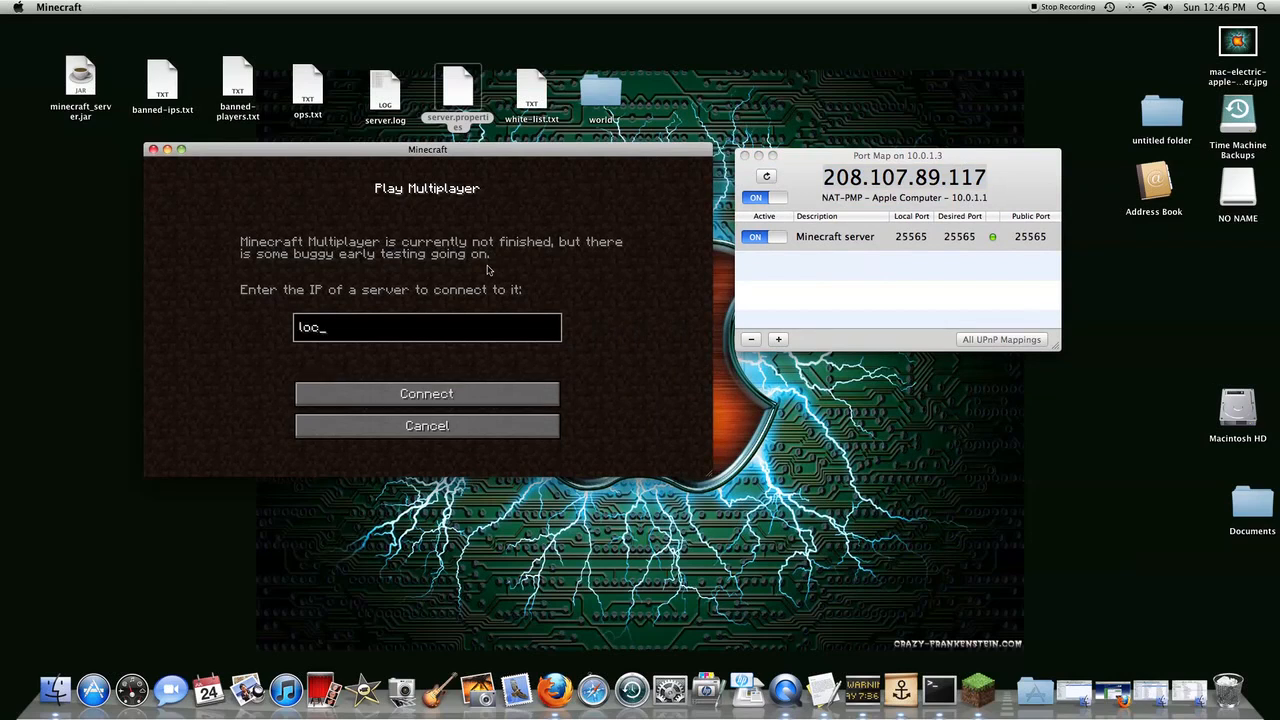
text(alhost)
Step: Rearrange Port Map at the upper right with the Minecraft window below it
click(822, 177)
drag(983, 161, 960, 163)
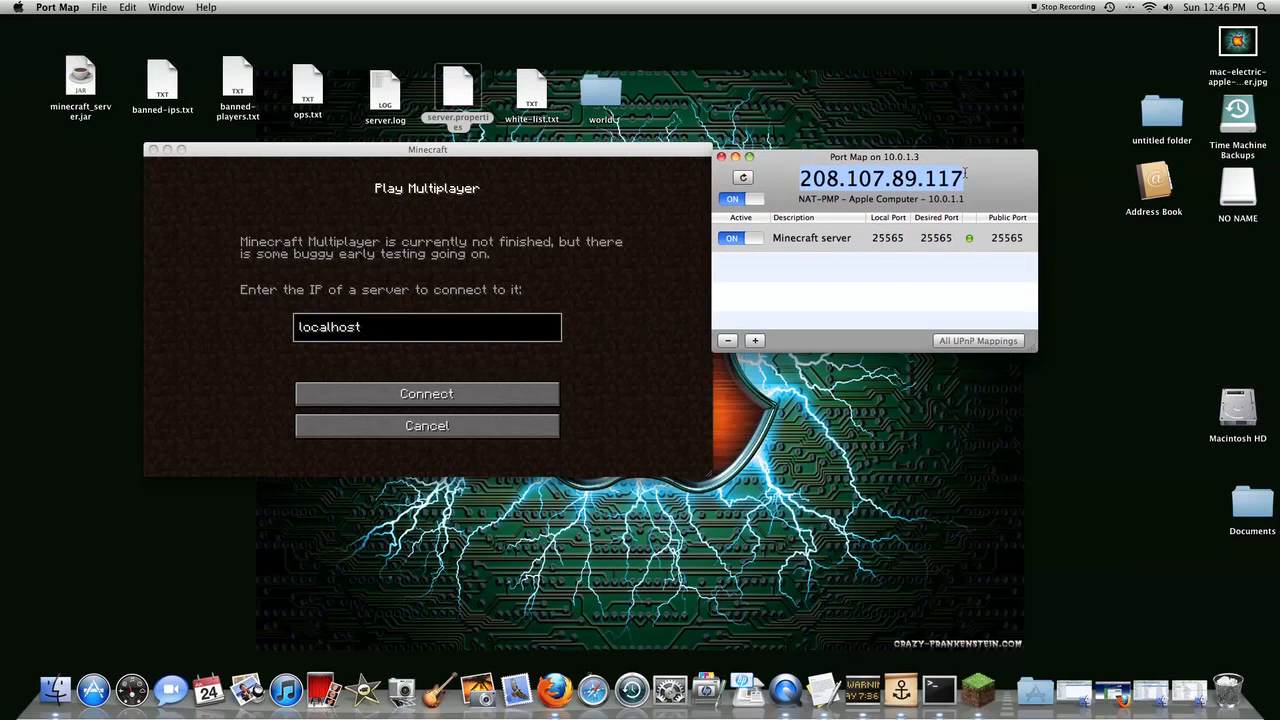
drag(924, 160, 952, 119)
drag(585, 151, 617, 285)
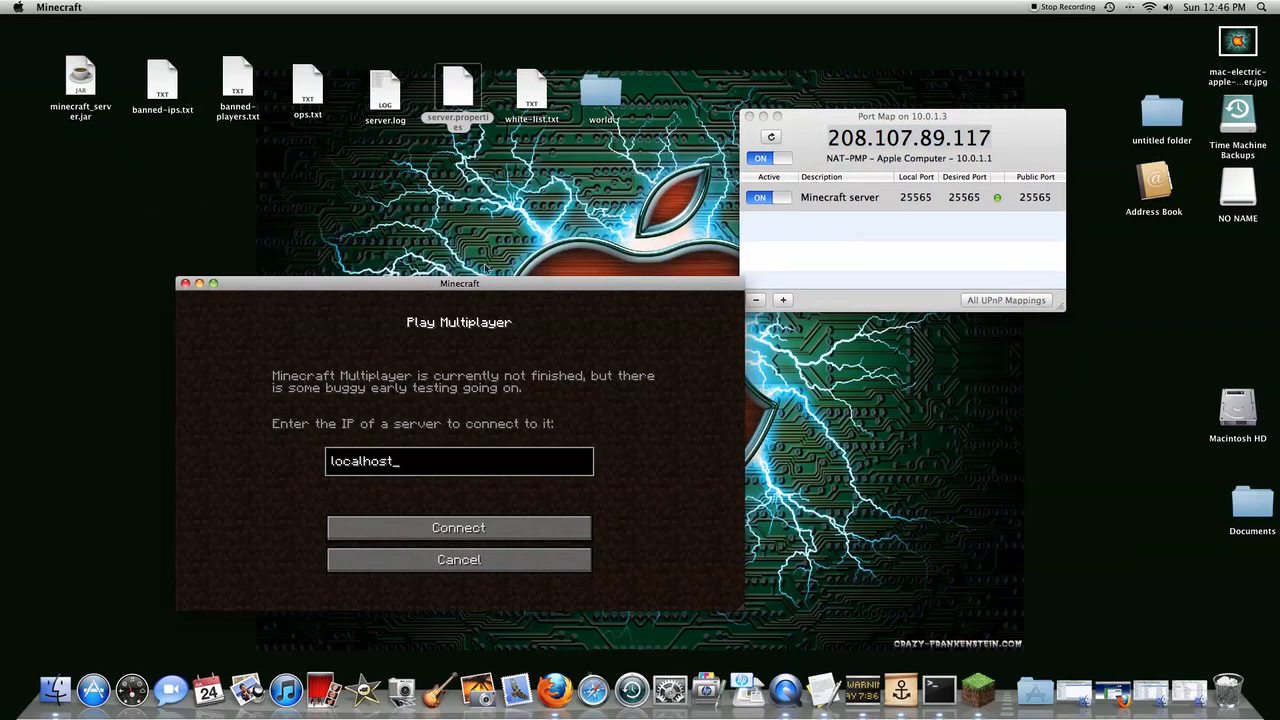
Step: Launch minecraft_server.jar from the desktop and allow the Java security warning
click(300, 200)
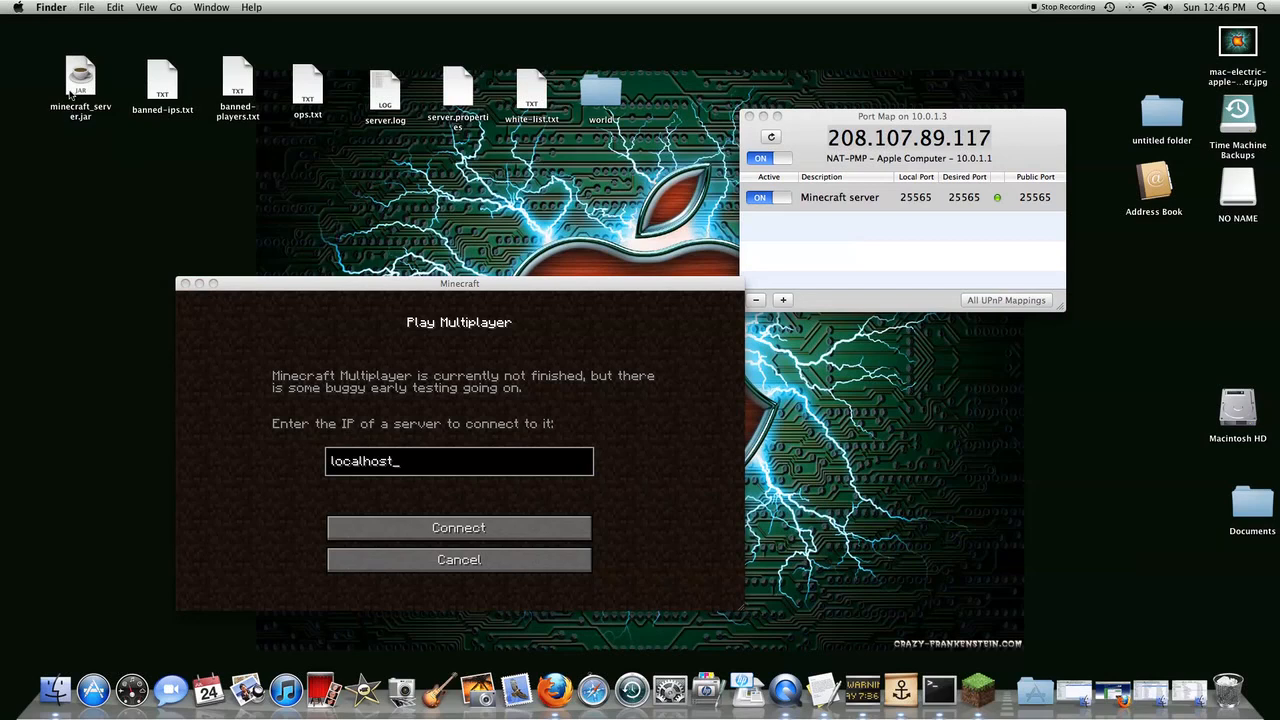
click(81, 85)
double_click(81, 88)
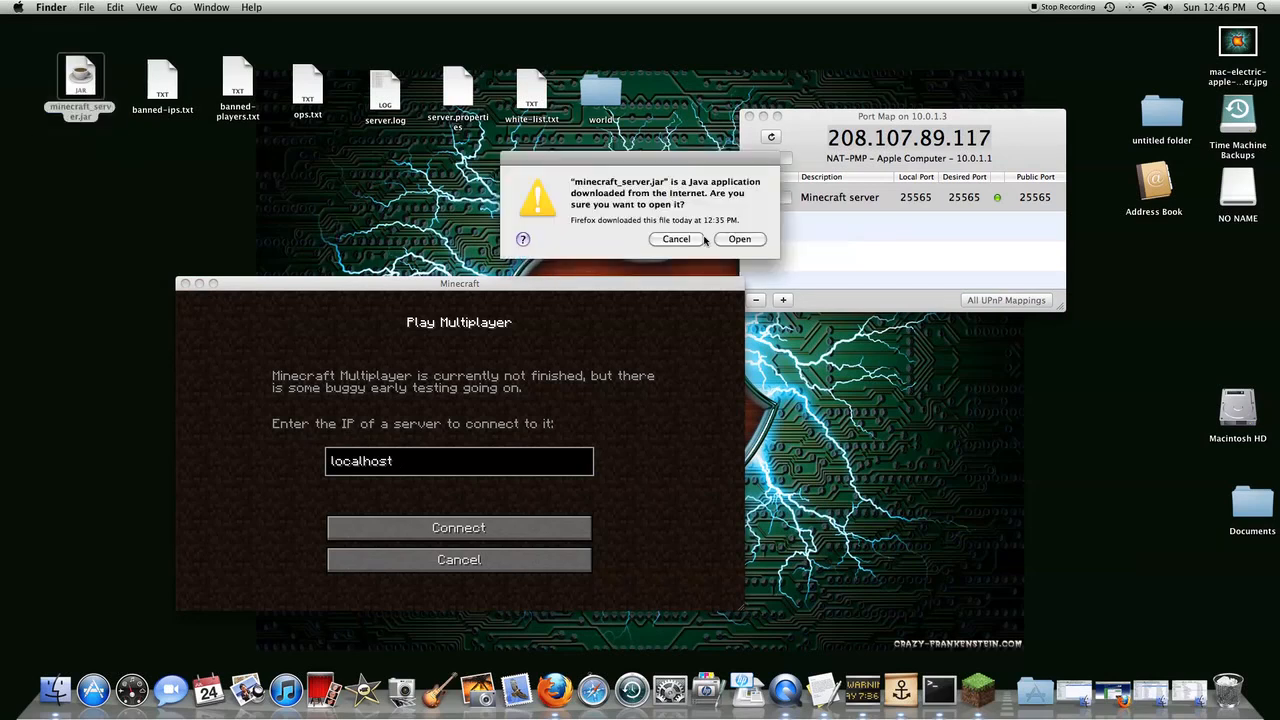
drag(680, 172, 573, 157)
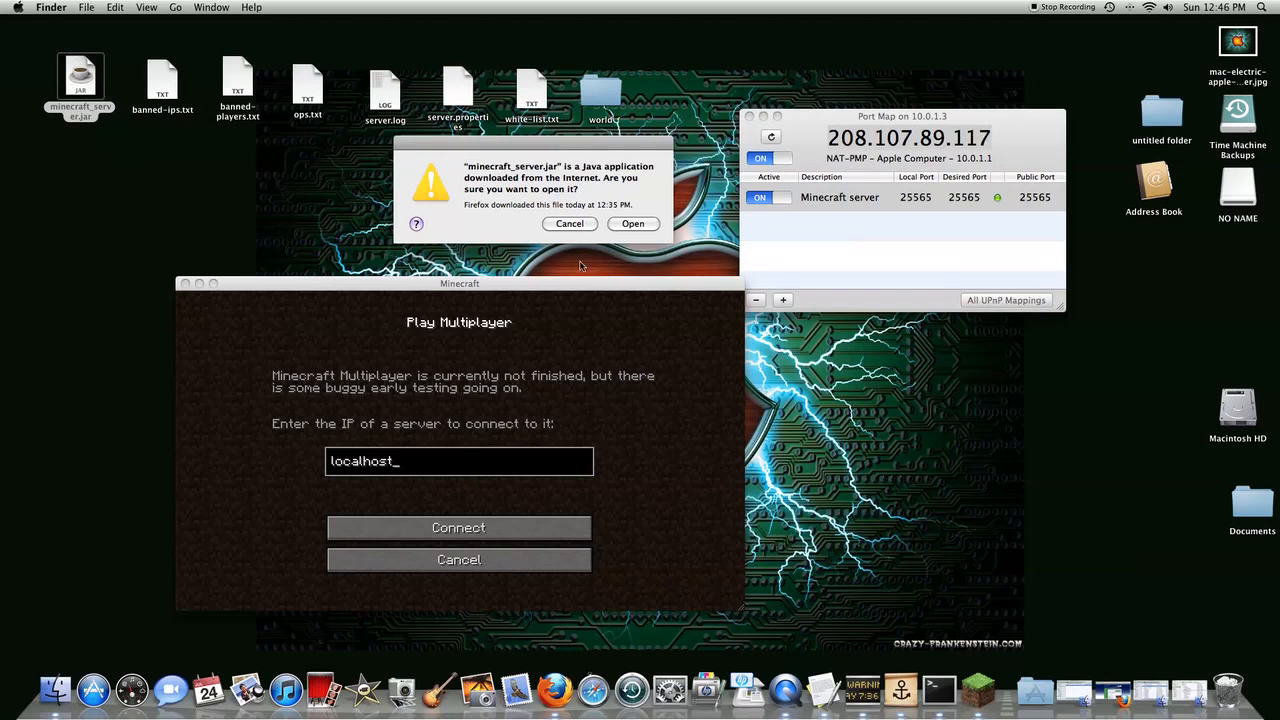
click(633, 224)
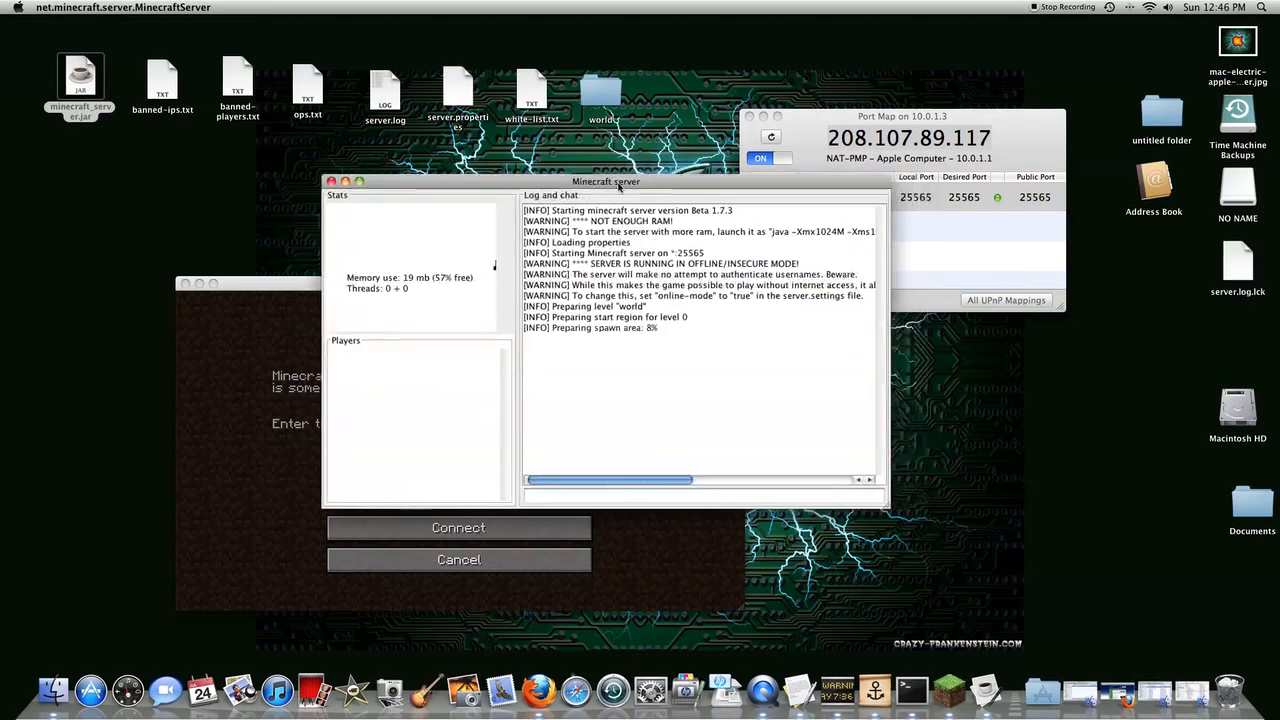
Step: Arrange the running server window and move server.log.lck beside the other server files
drag(652, 185, 553, 192)
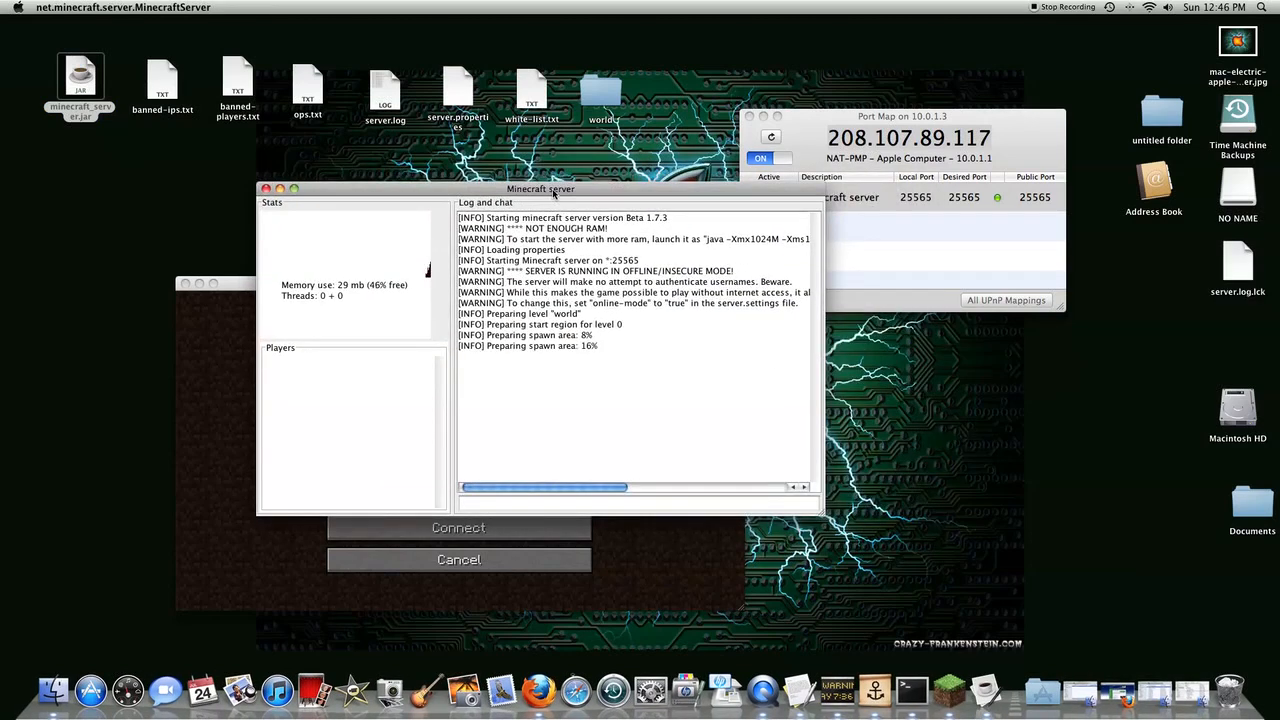
drag(1238, 265, 660, 95)
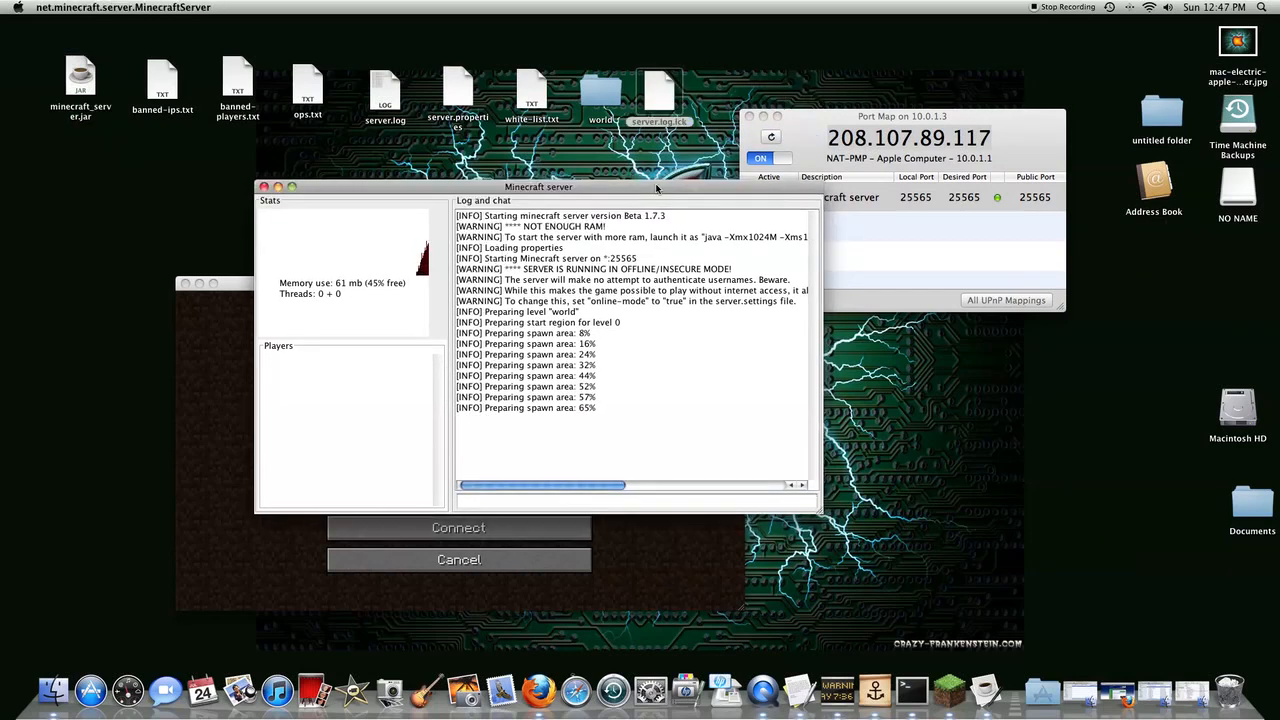
drag(610, 187, 676, 74)
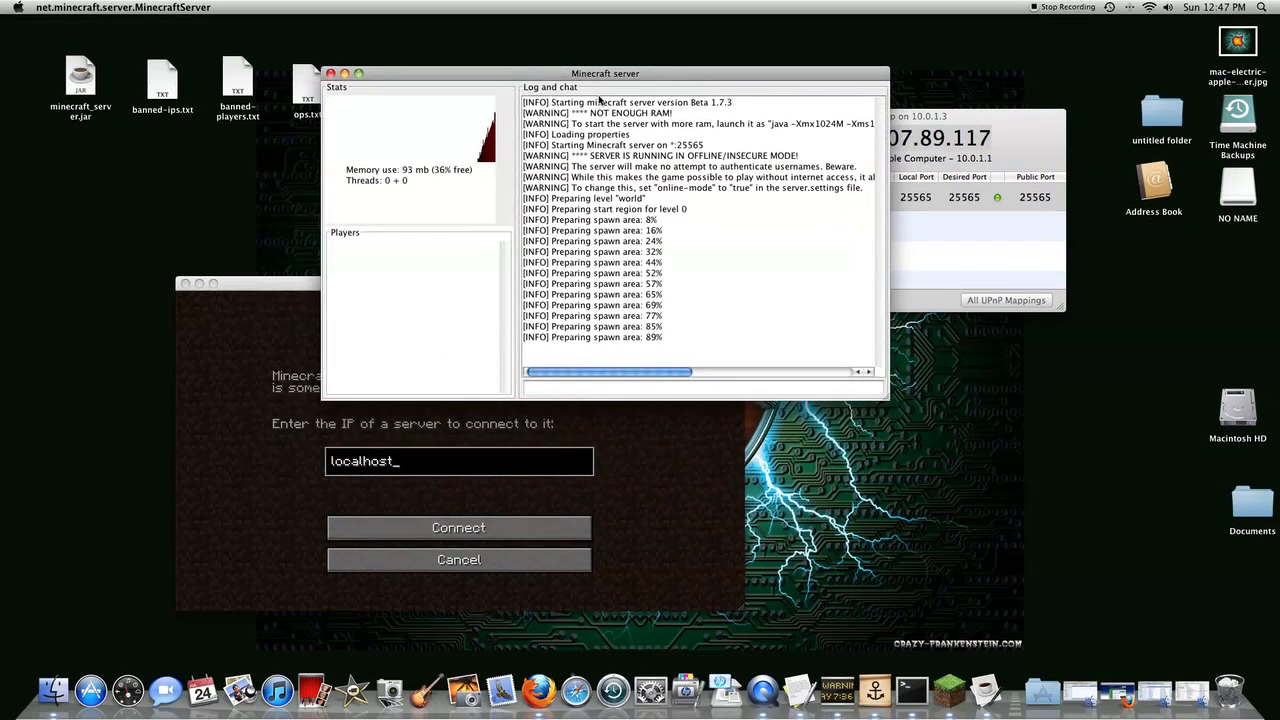
drag(598, 76, 656, 182)
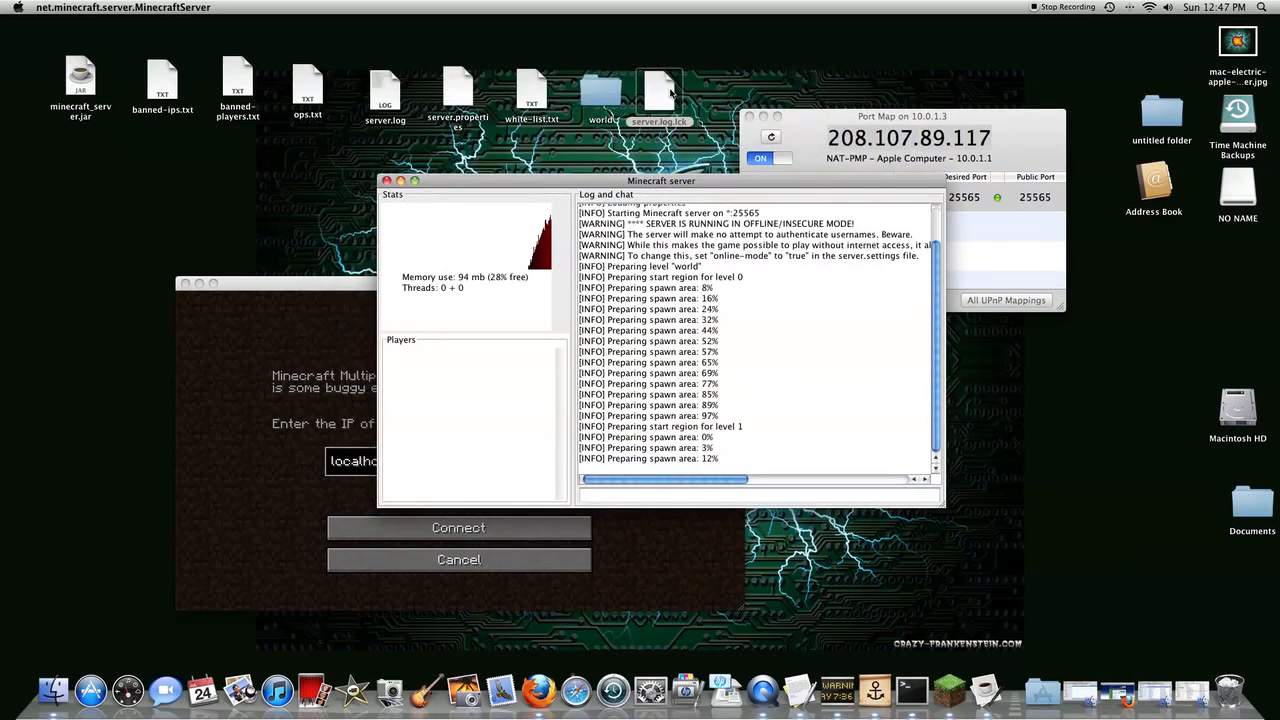
click(660, 90)
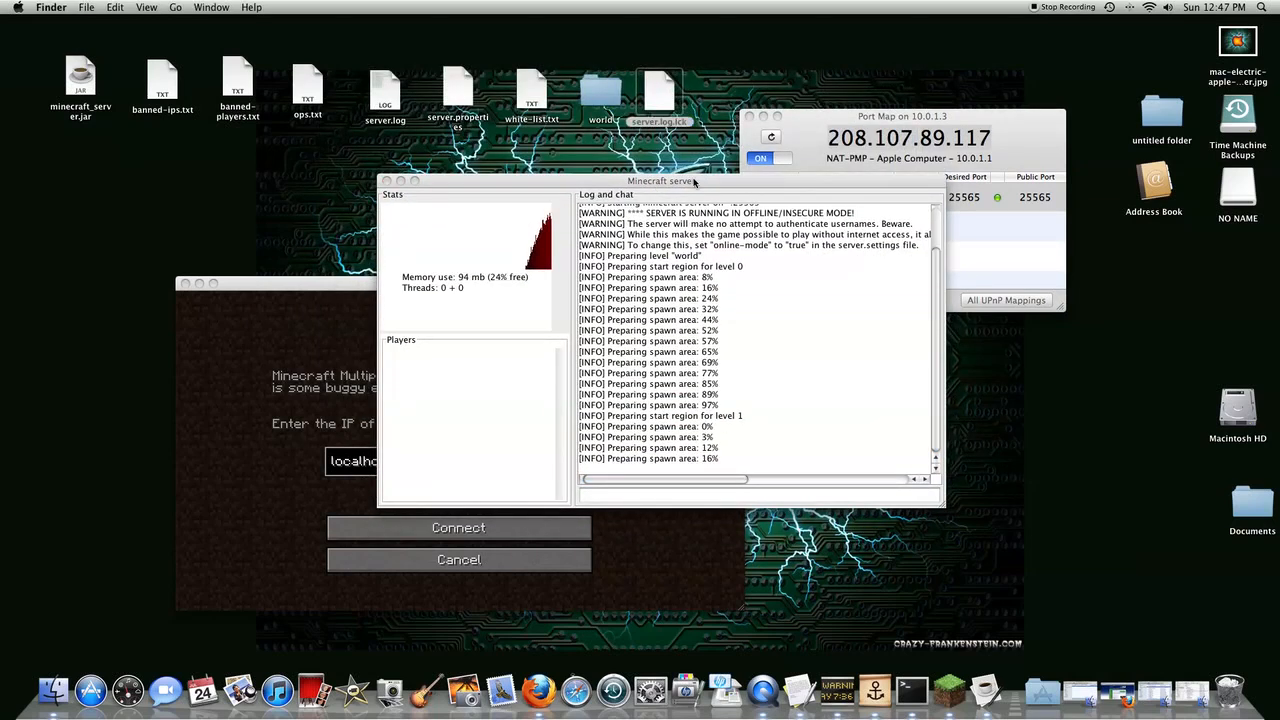
mouse_move(693, 182)
mouse_down()
mouse_move(643, 96)
mouse_move(637, 57)
mouse_up()
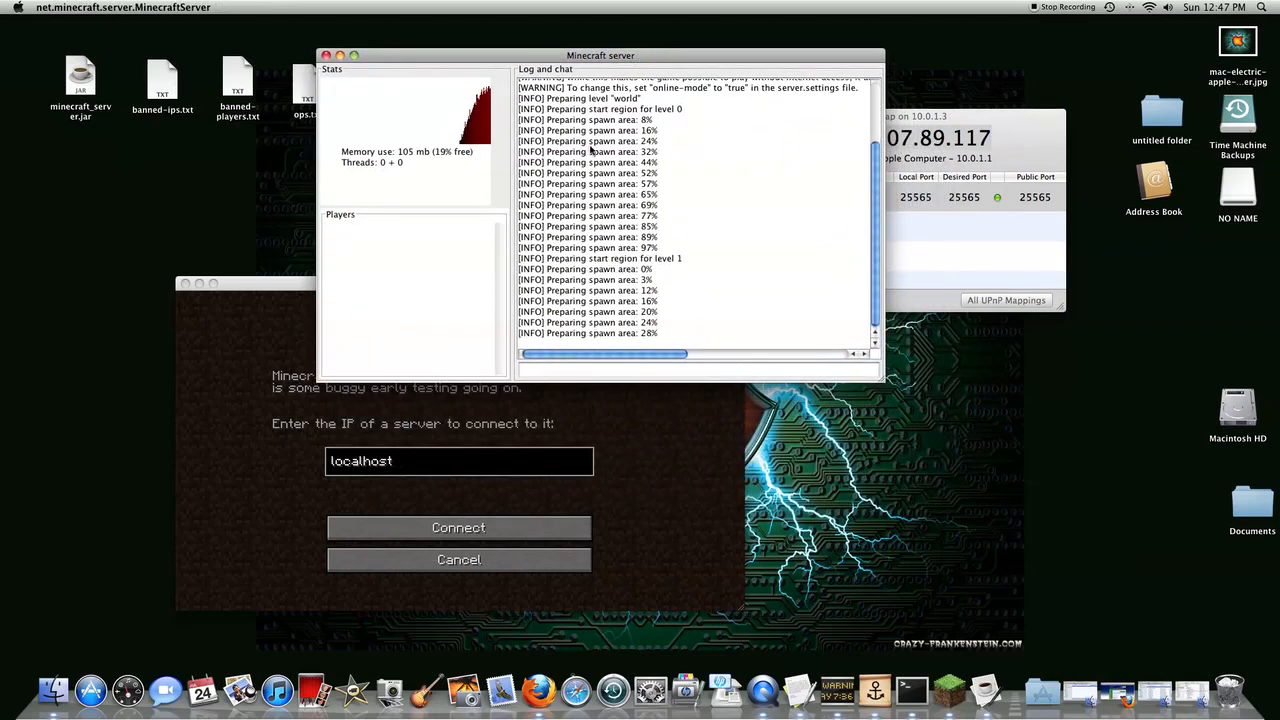
drag(522, 57, 558, 138)
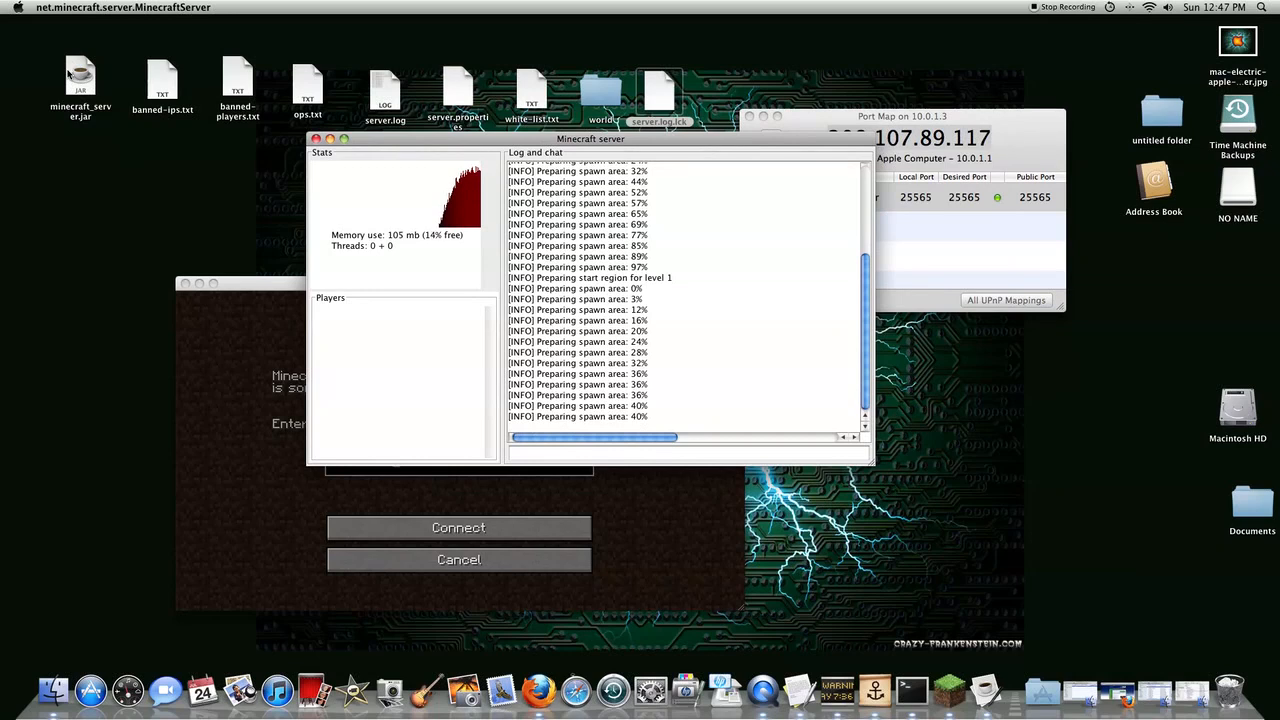
Step: Minimize the server window and toggle the Minecraft server mapping off and back on
click(331, 139)
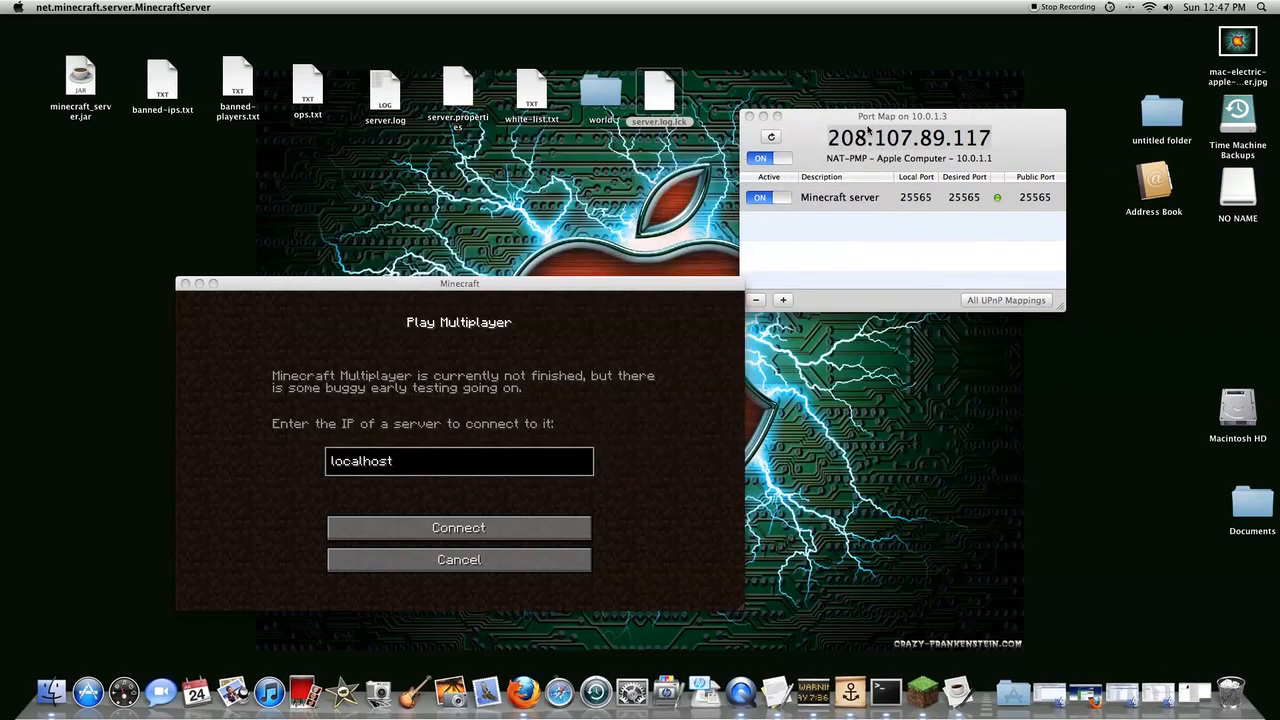
drag(868, 120, 827, 135)
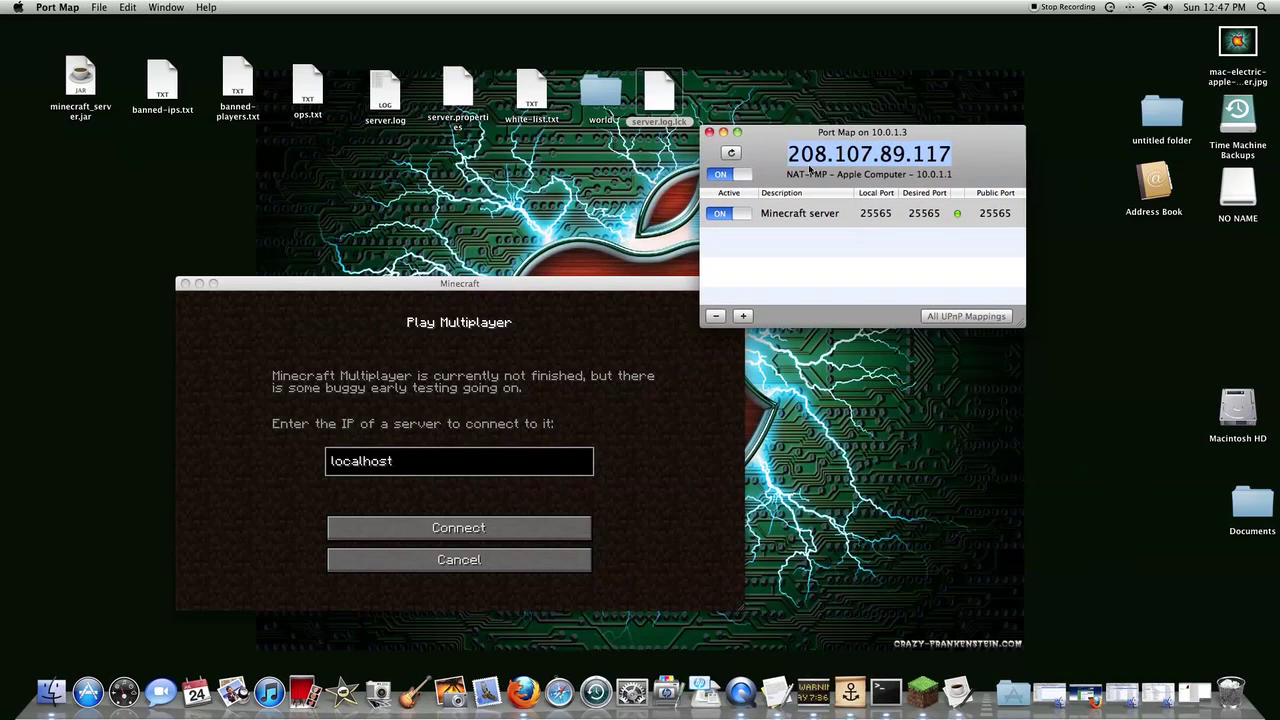
click(737, 217)
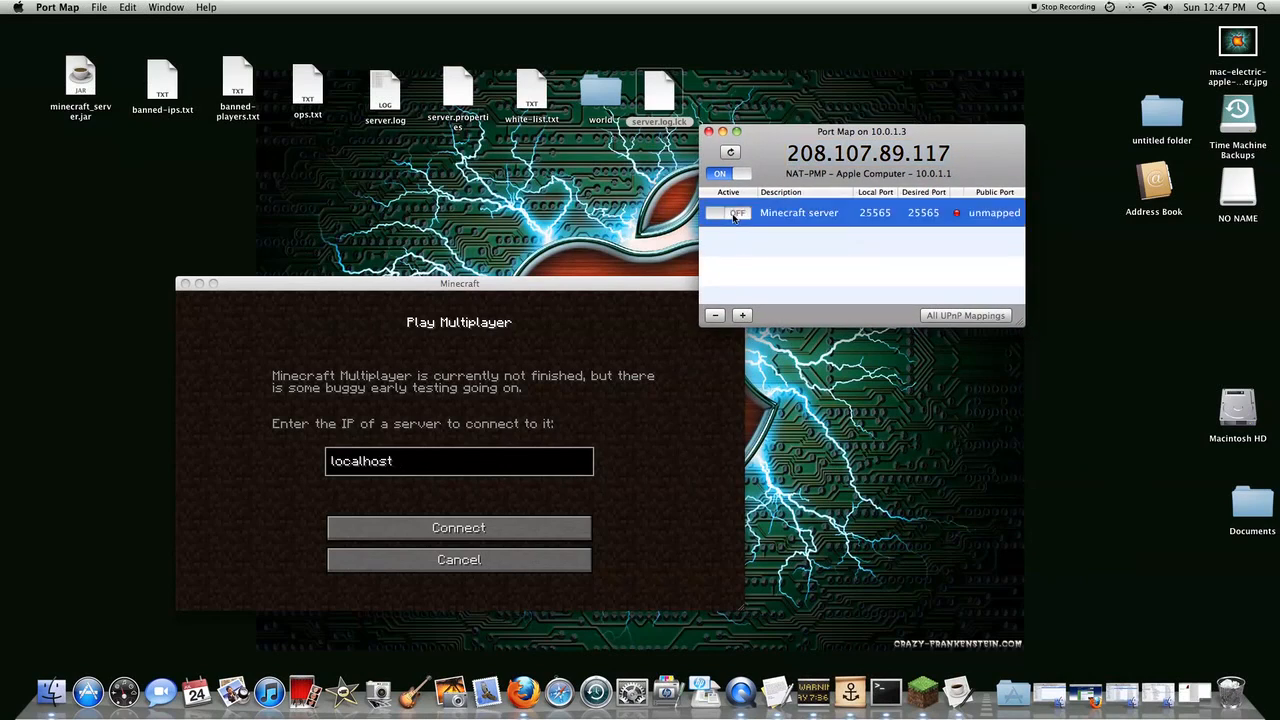
click(733, 217)
Step: Rearrange the Port Map and Minecraft windows, leaving Port Map in front
drag(841, 140, 977, 260)
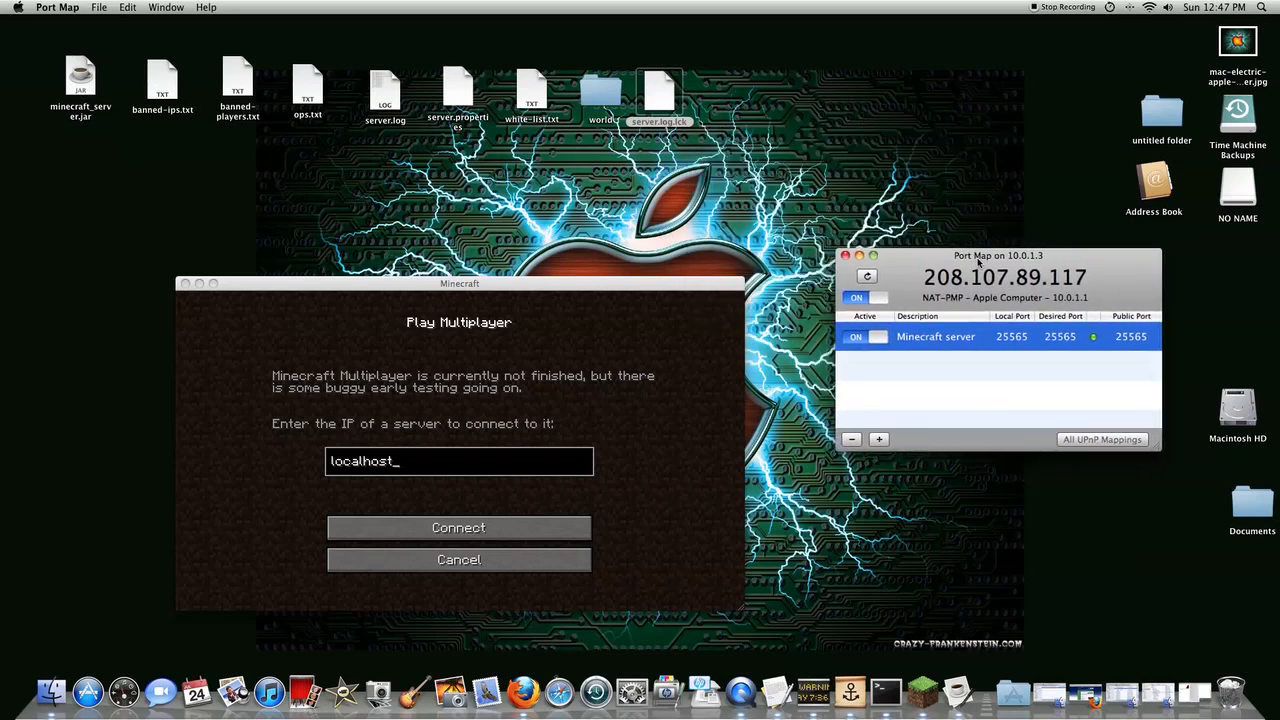
click(667, 284)
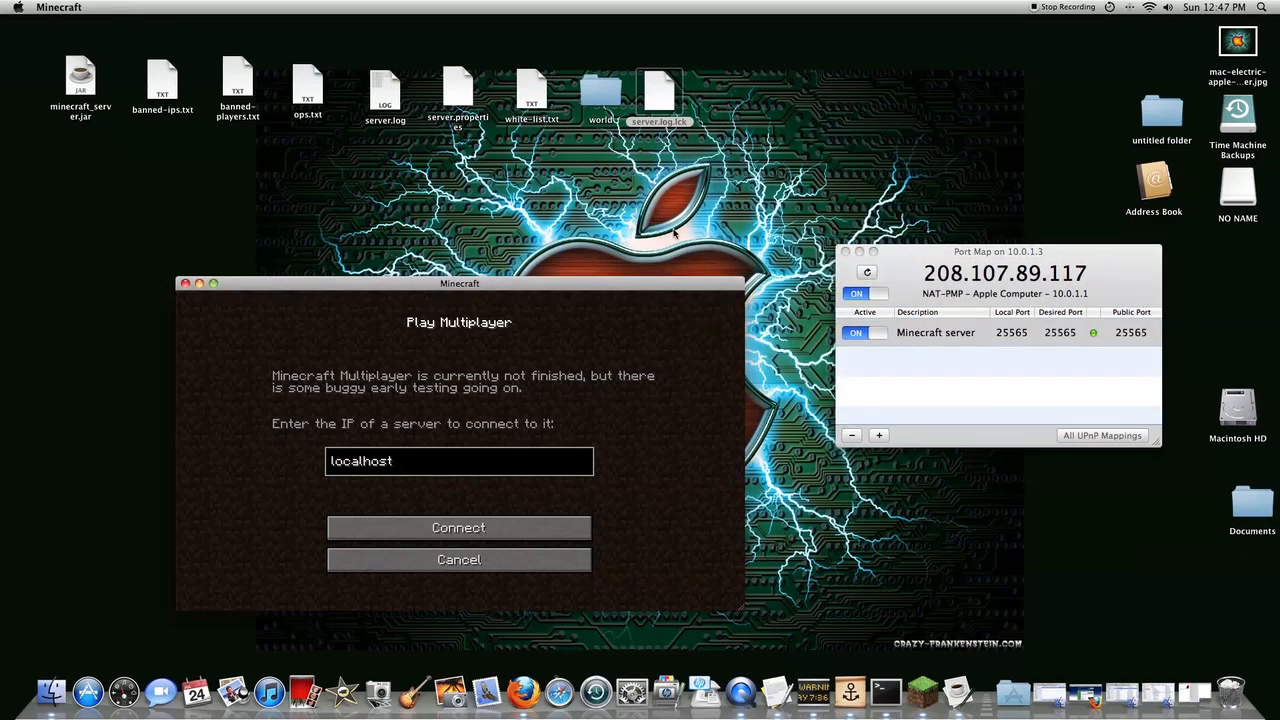
drag(650, 288, 710, 214)
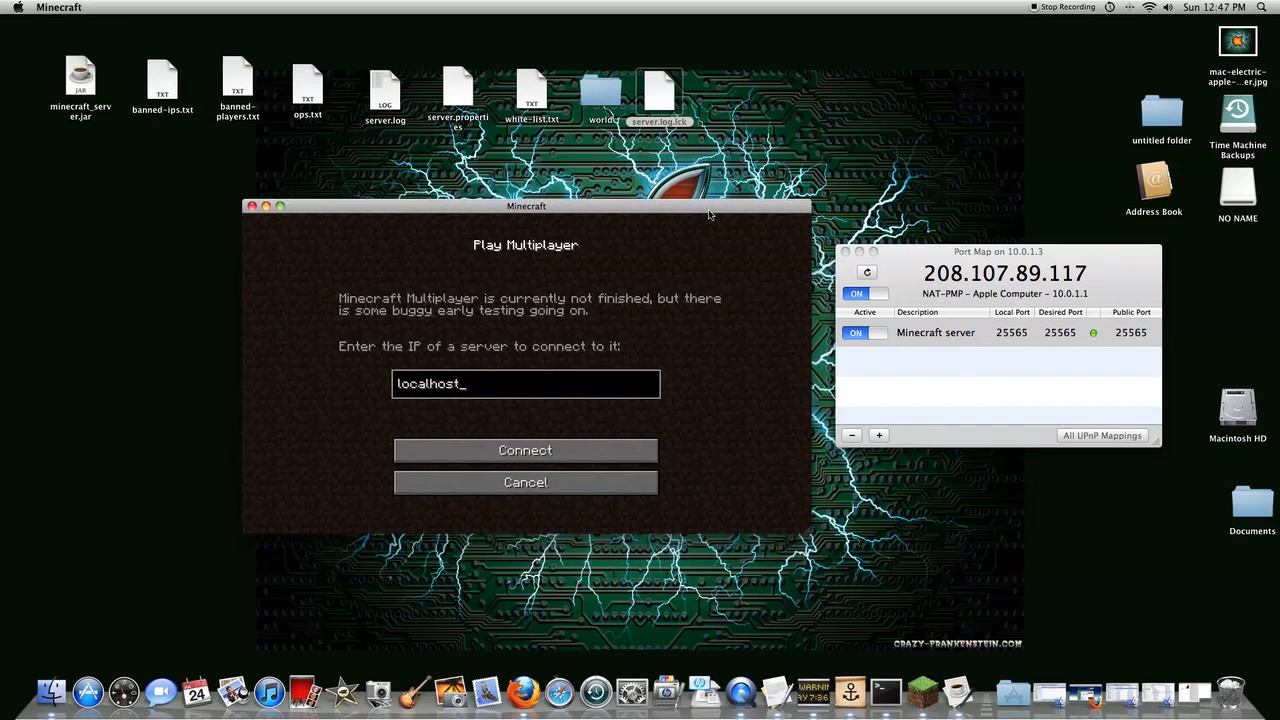
click(1018, 262)
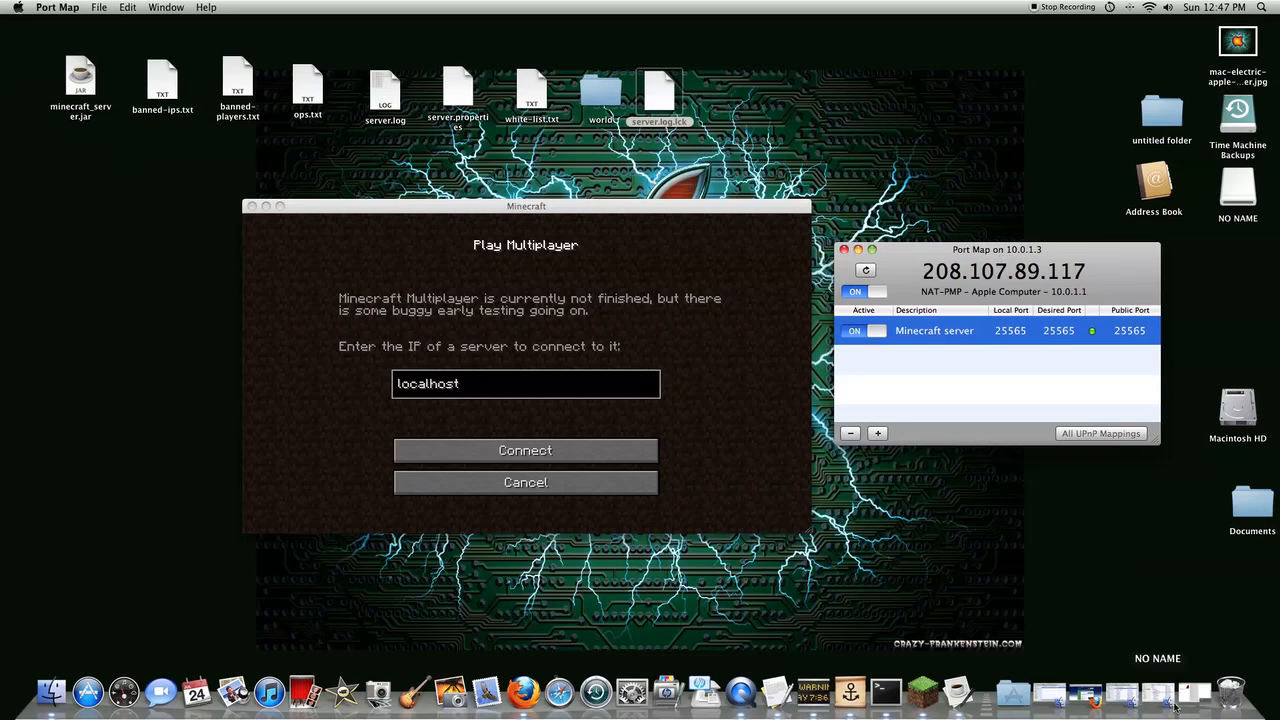
click(1237, 690)
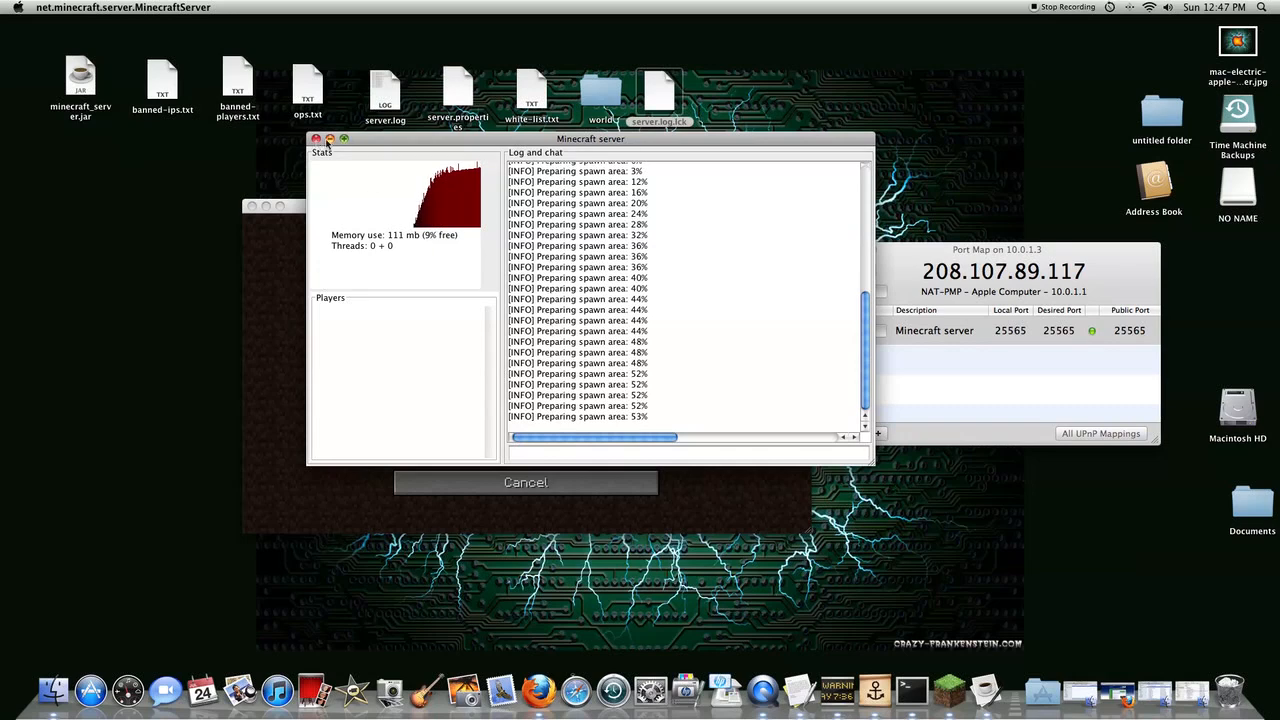
click(285, 210)
drag(350, 212, 307, 196)
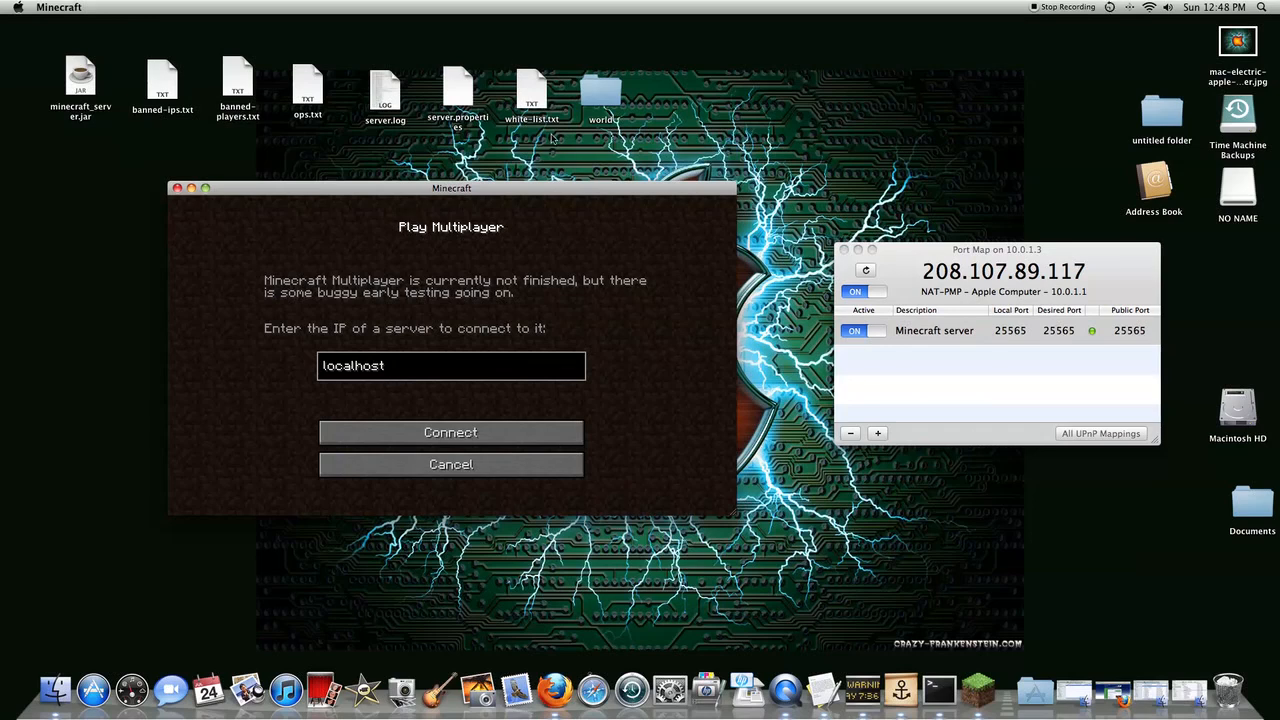
drag(601, 193, 642, 191)
click(940, 252)
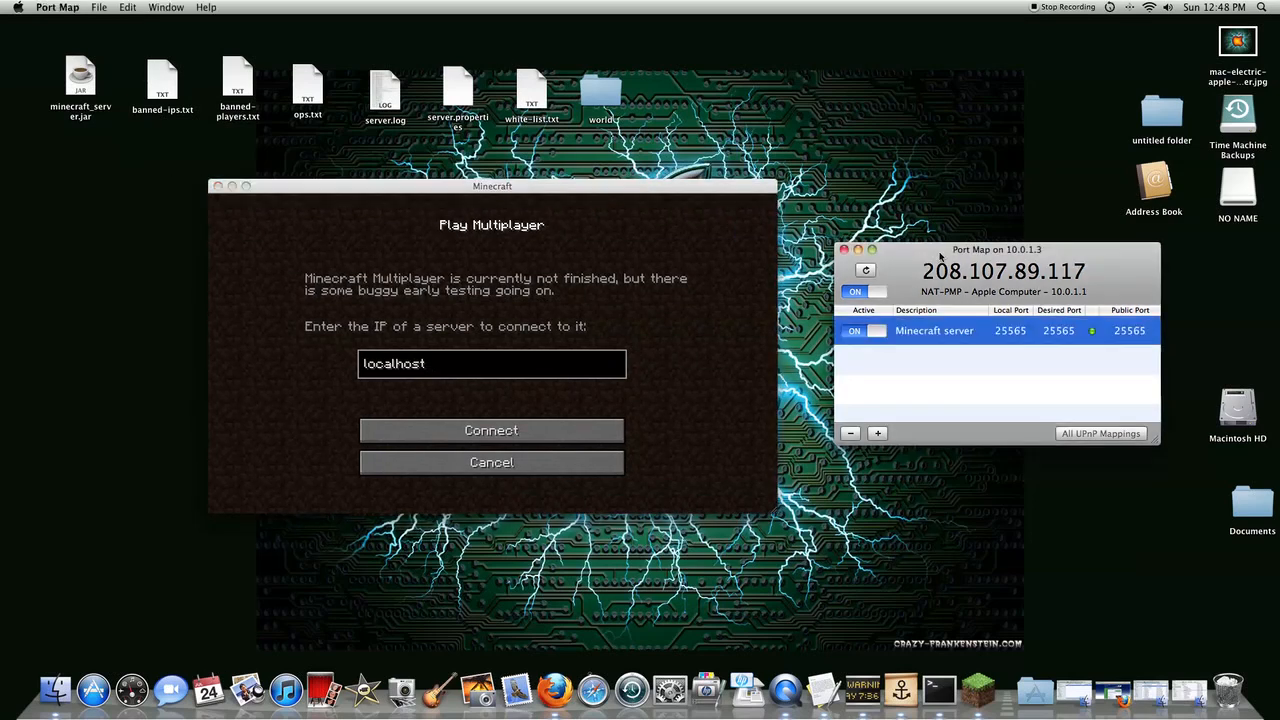